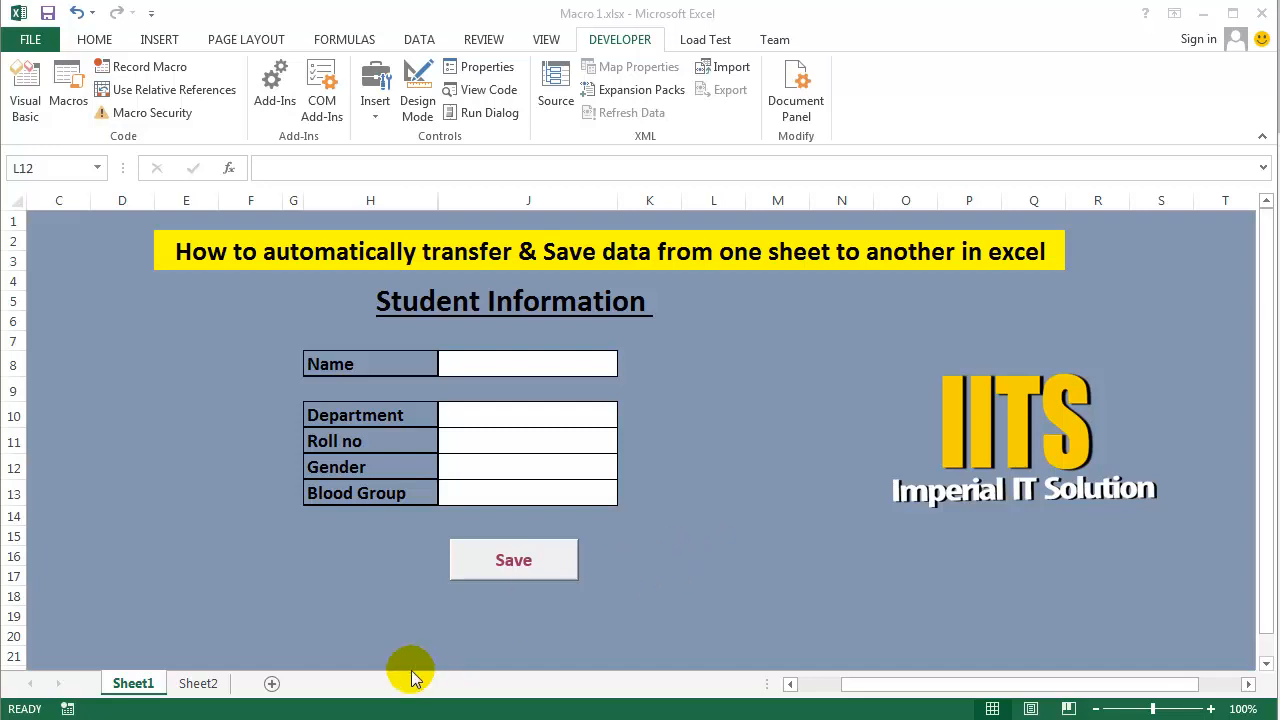
# - Examine the student records table on Sheet2 and compare it with the Student Information form on Sheet1
pyautogui.click(198, 686)
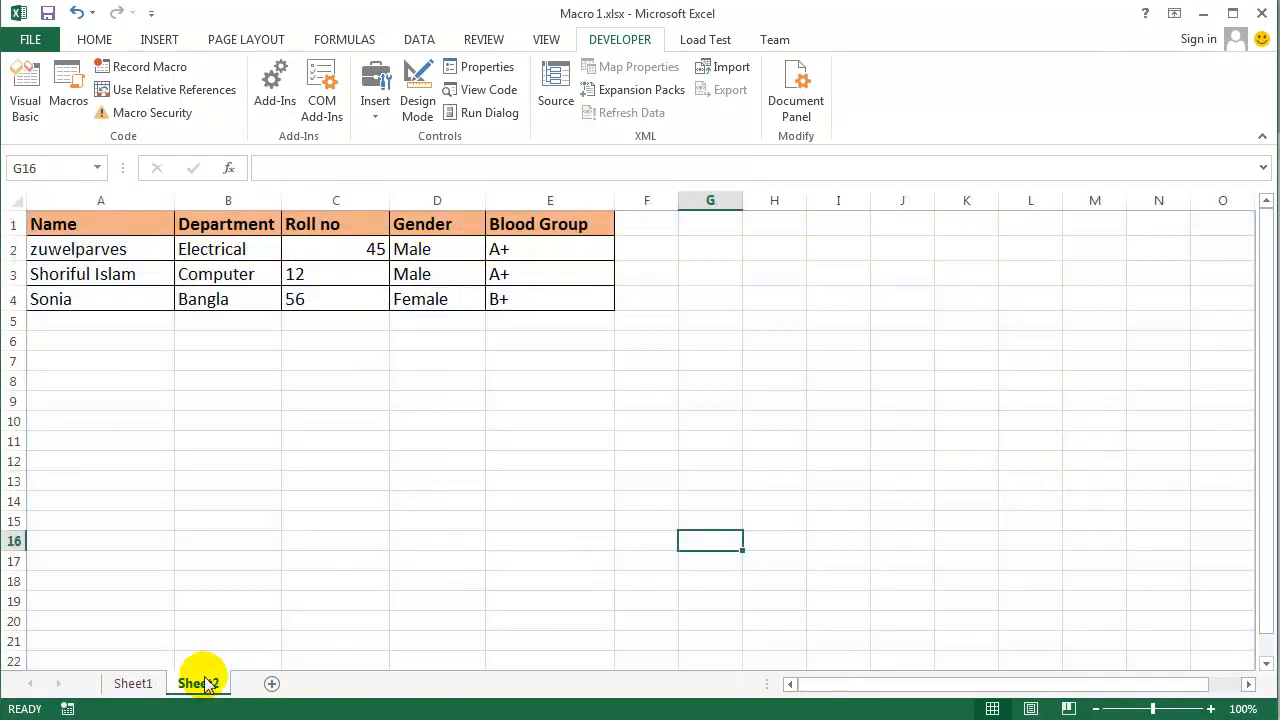
pyautogui.click(279, 548)
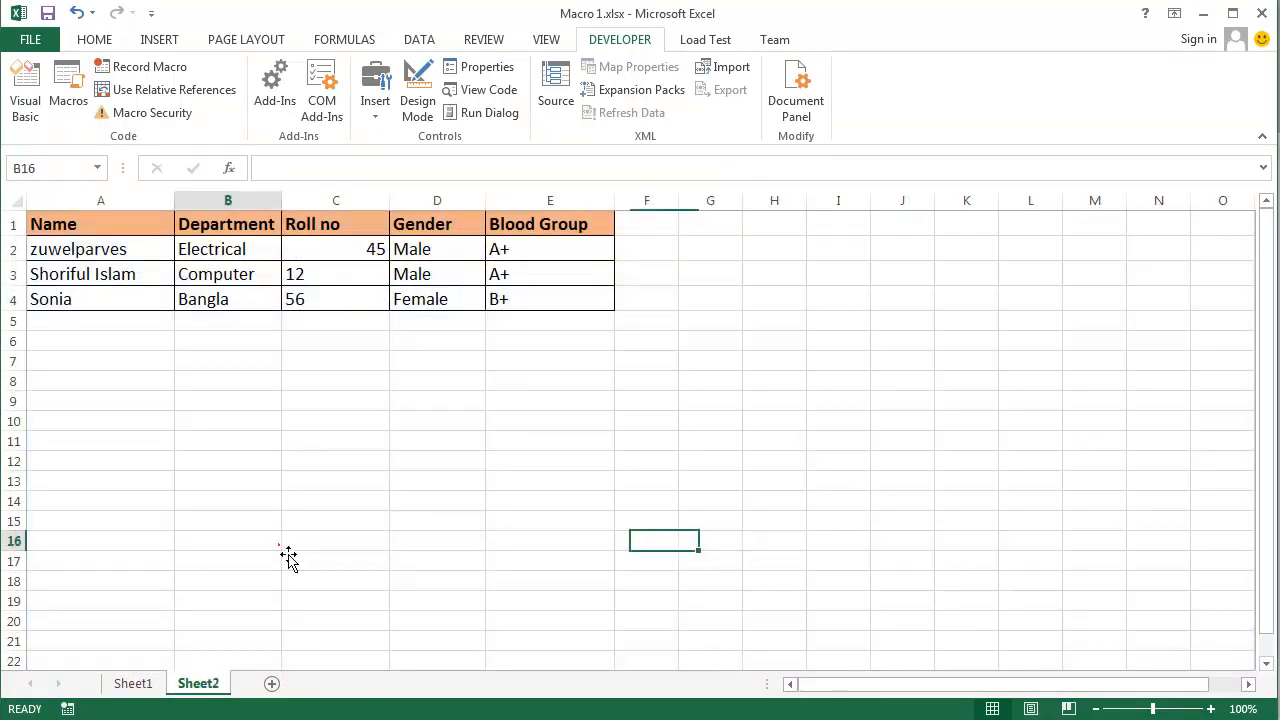
pyautogui.keyDown('ctrl'); pyautogui.scroll(1, 284, 548); pyautogui.keyUp('ctrl')
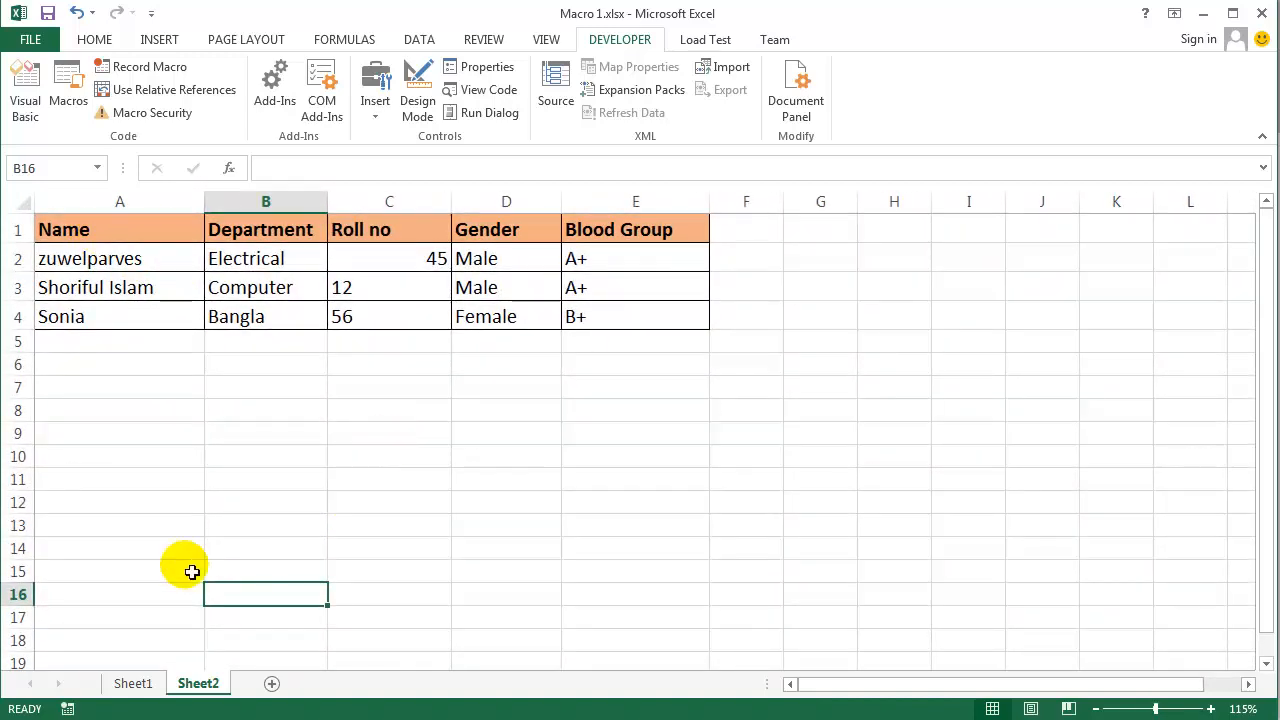
pyautogui.click(136, 686)
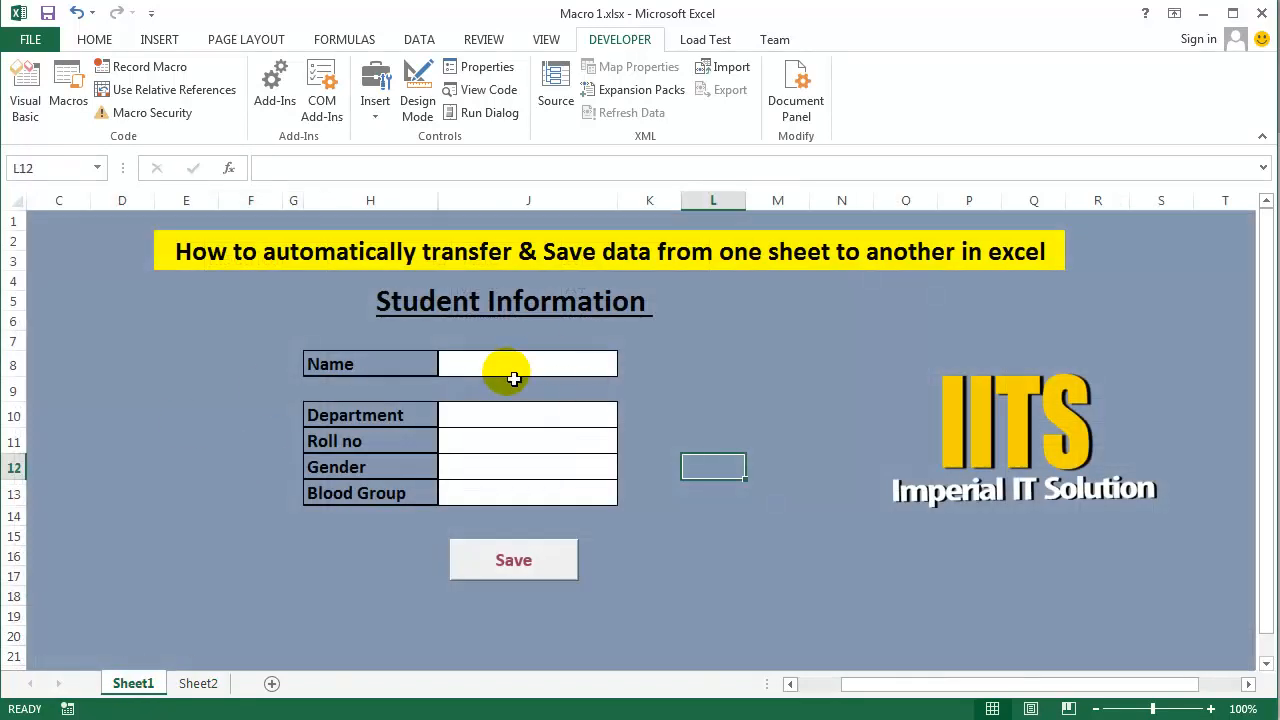
pyautogui.click(200, 684)
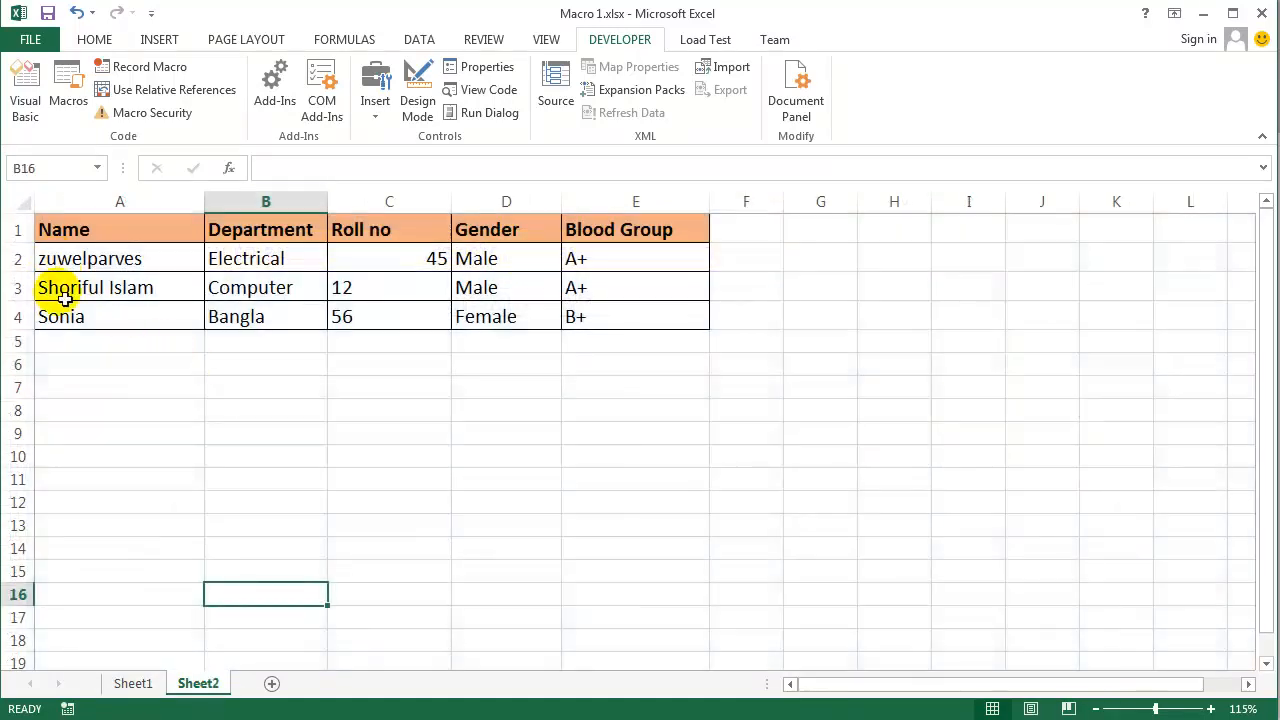
pyautogui.click(132, 684)
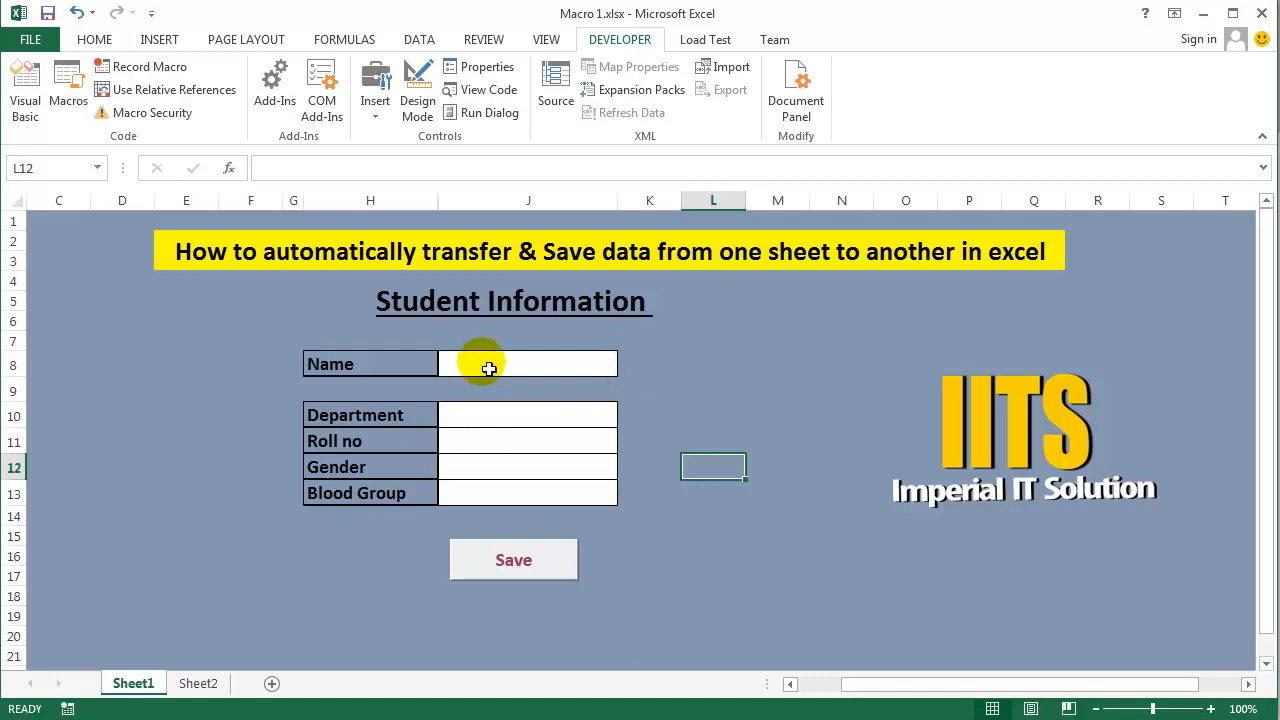
pyautogui.click(198, 683)
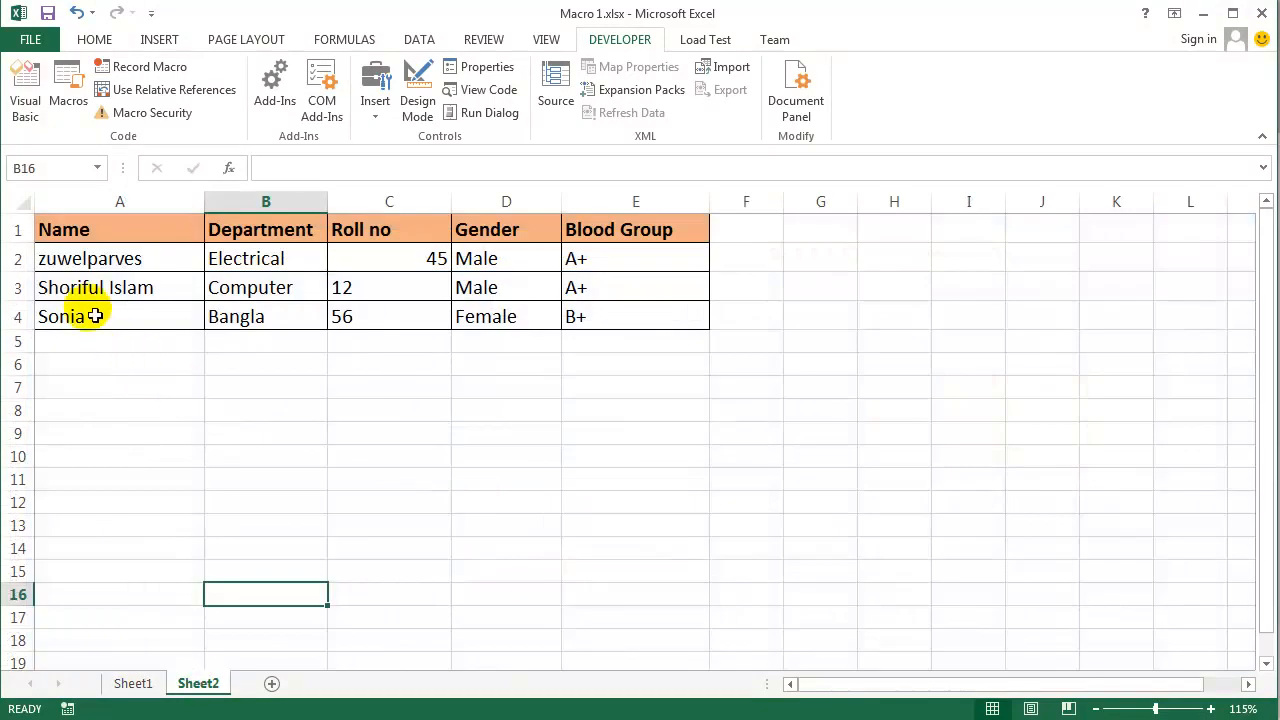
# - Fill in the Sheet1 form with the student's name, English as the department and the student's roll number
pyautogui.click(133, 683)
pyautogui.click(468, 367)
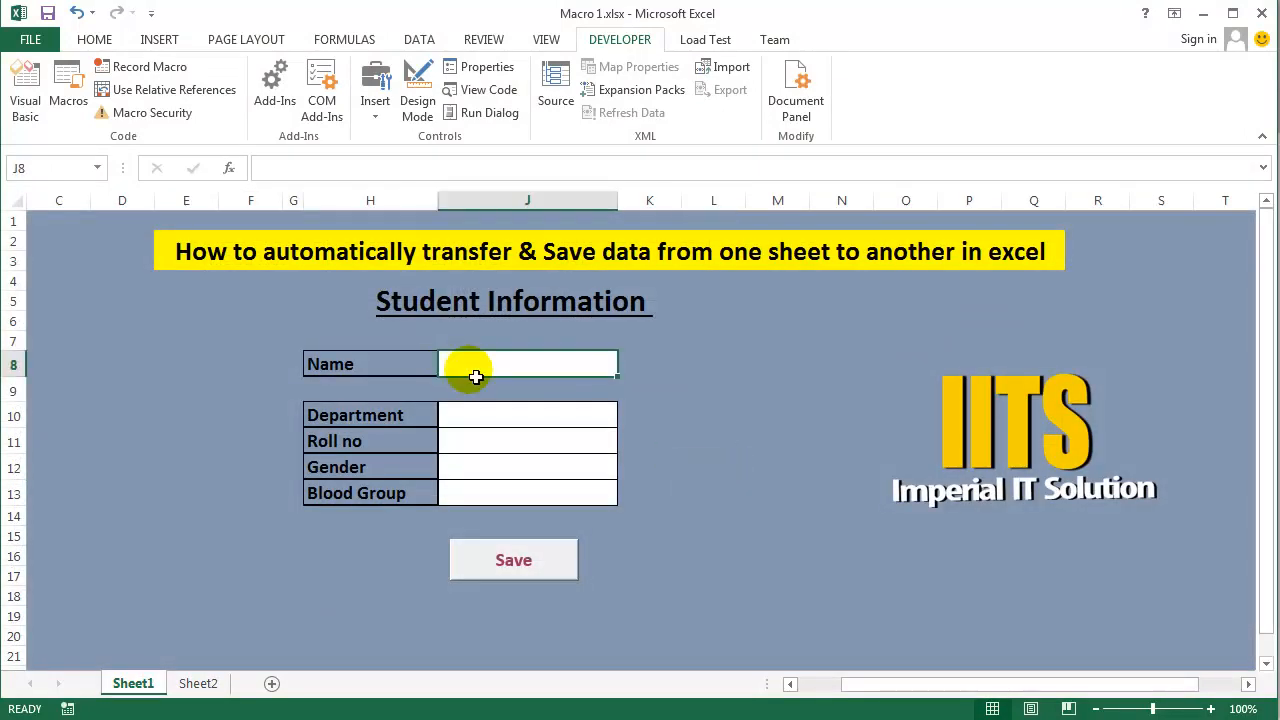
pyautogui.write('Kamal')
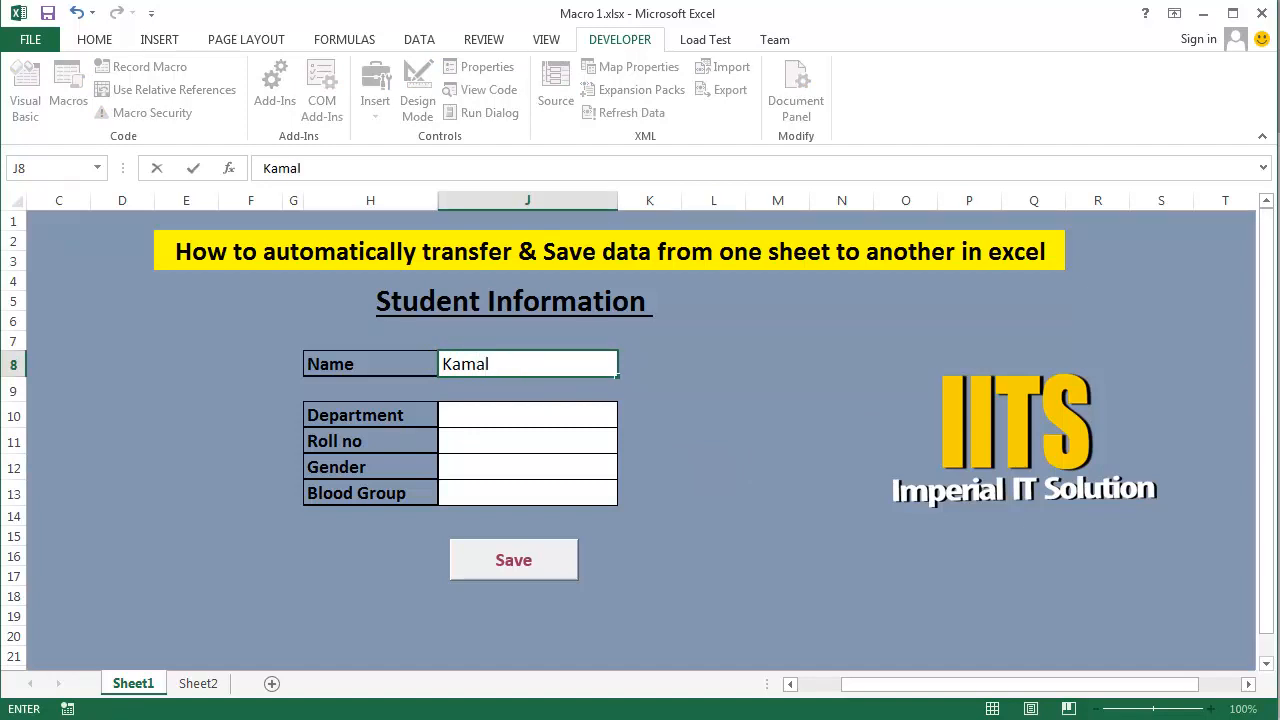
pyautogui.press('Return')
pyautogui.press('Return')
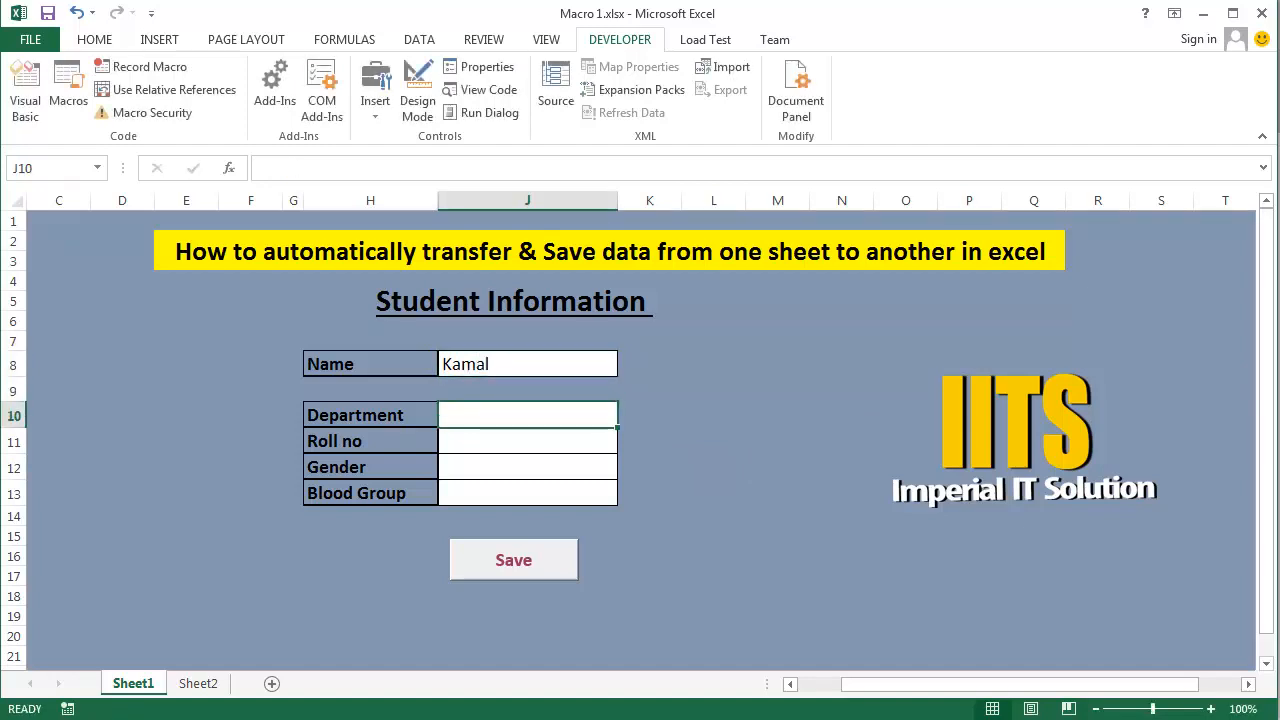
pyautogui.write('English')
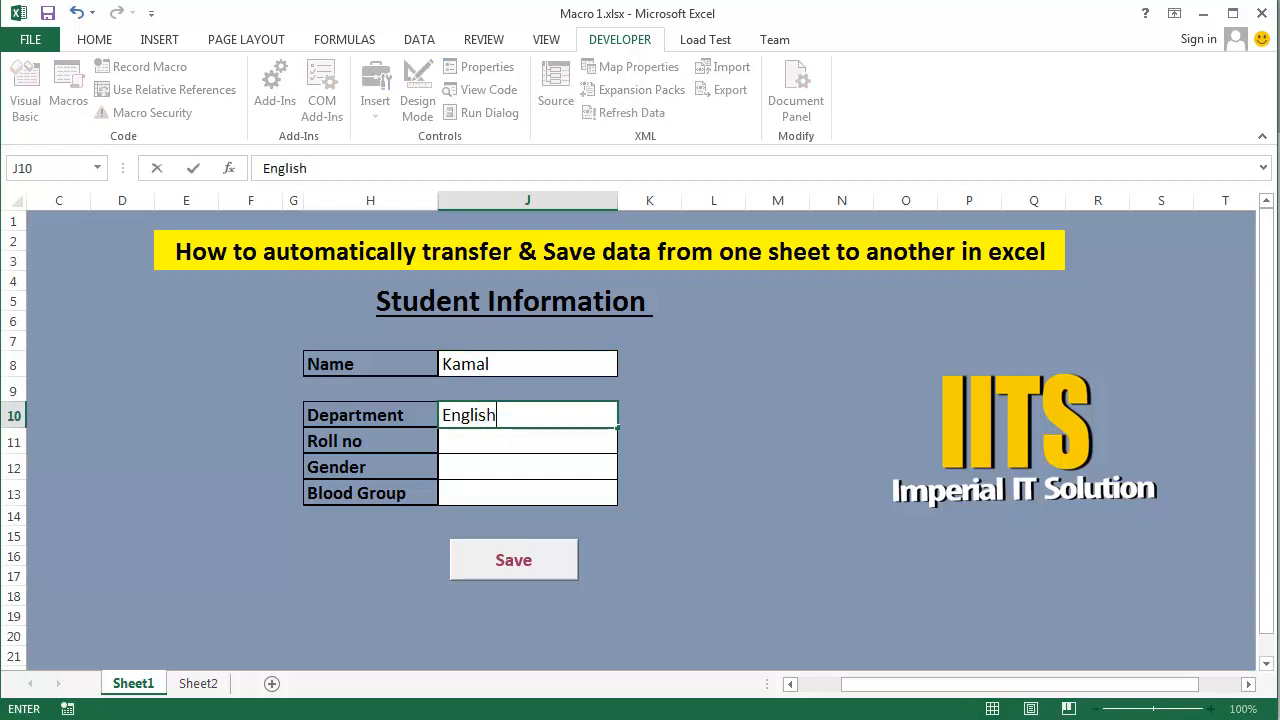
pyautogui.press('Return')
pyautogui.write('85')
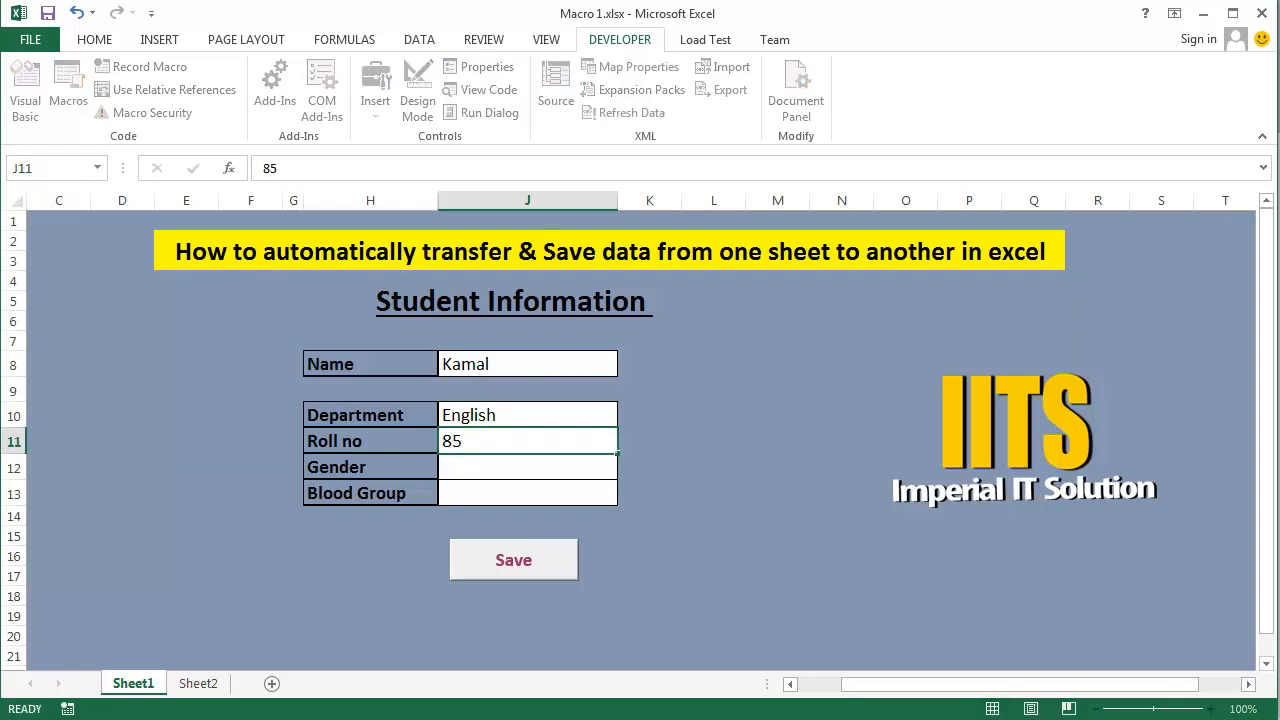
pyautogui.press('Return')
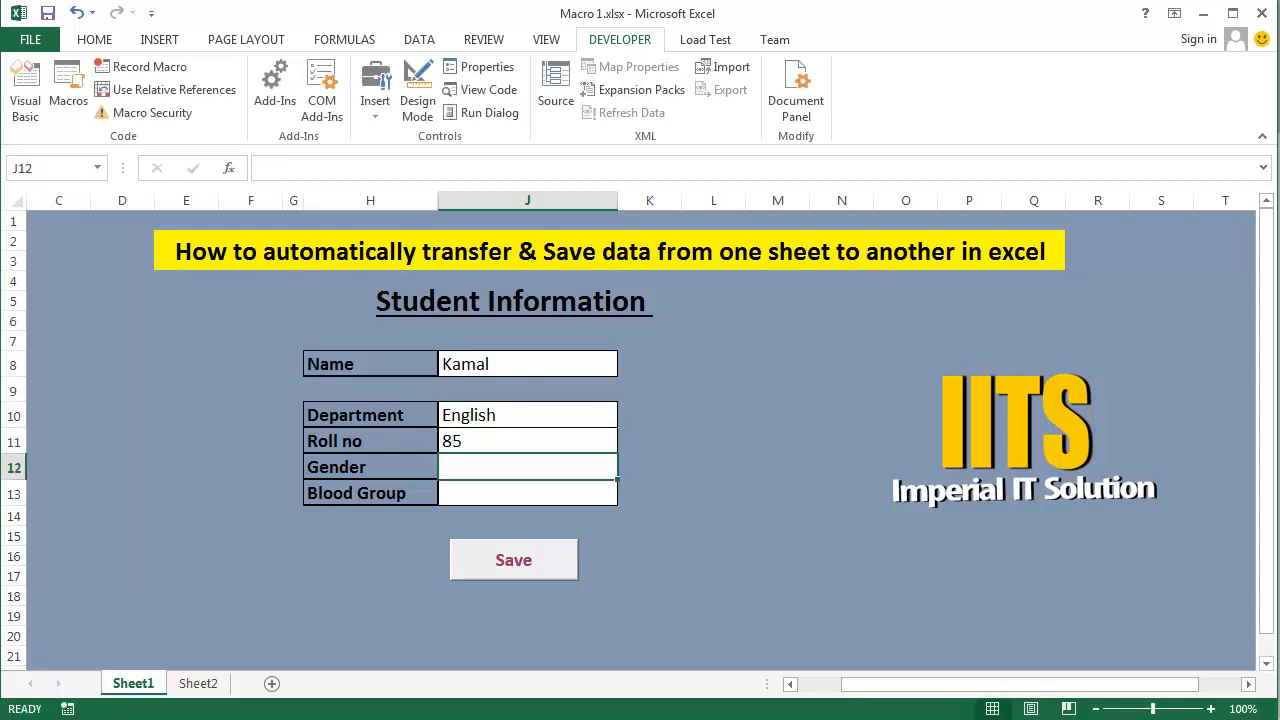
# - Enter Male as the gender and O+ as the blood group, and save the student record
pyautogui.write('Male')
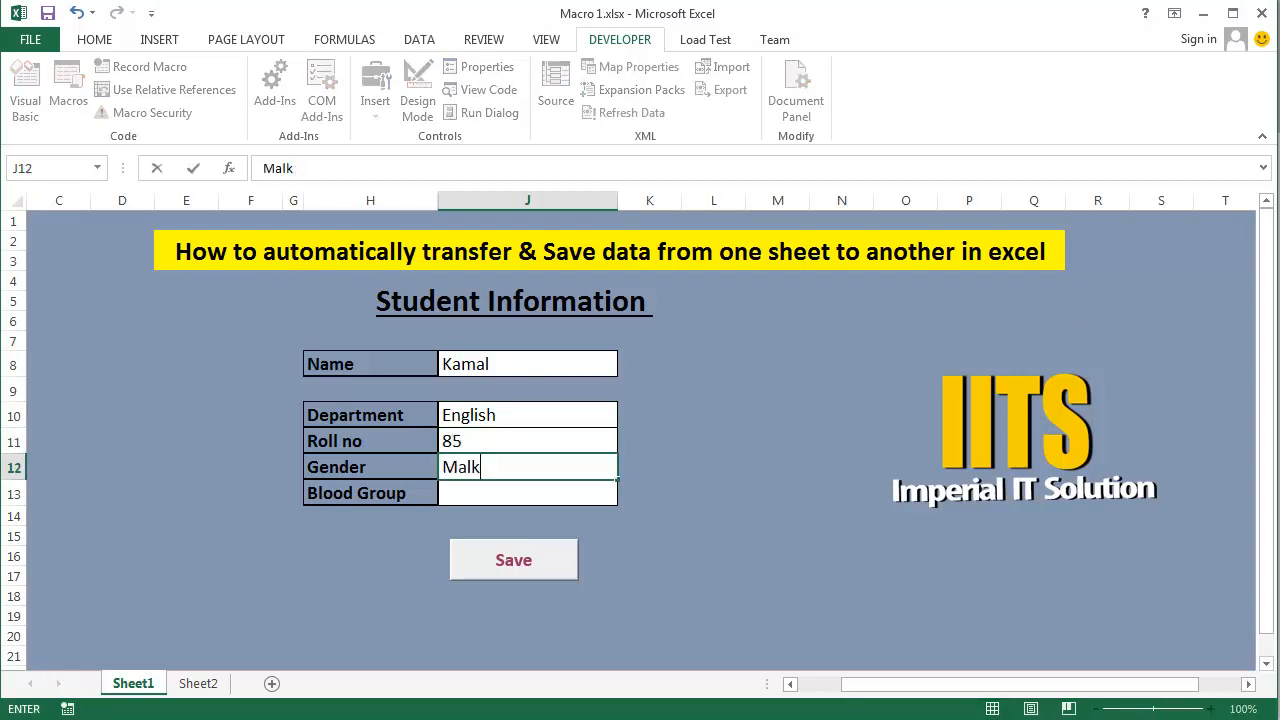
pyautogui.press('Return')
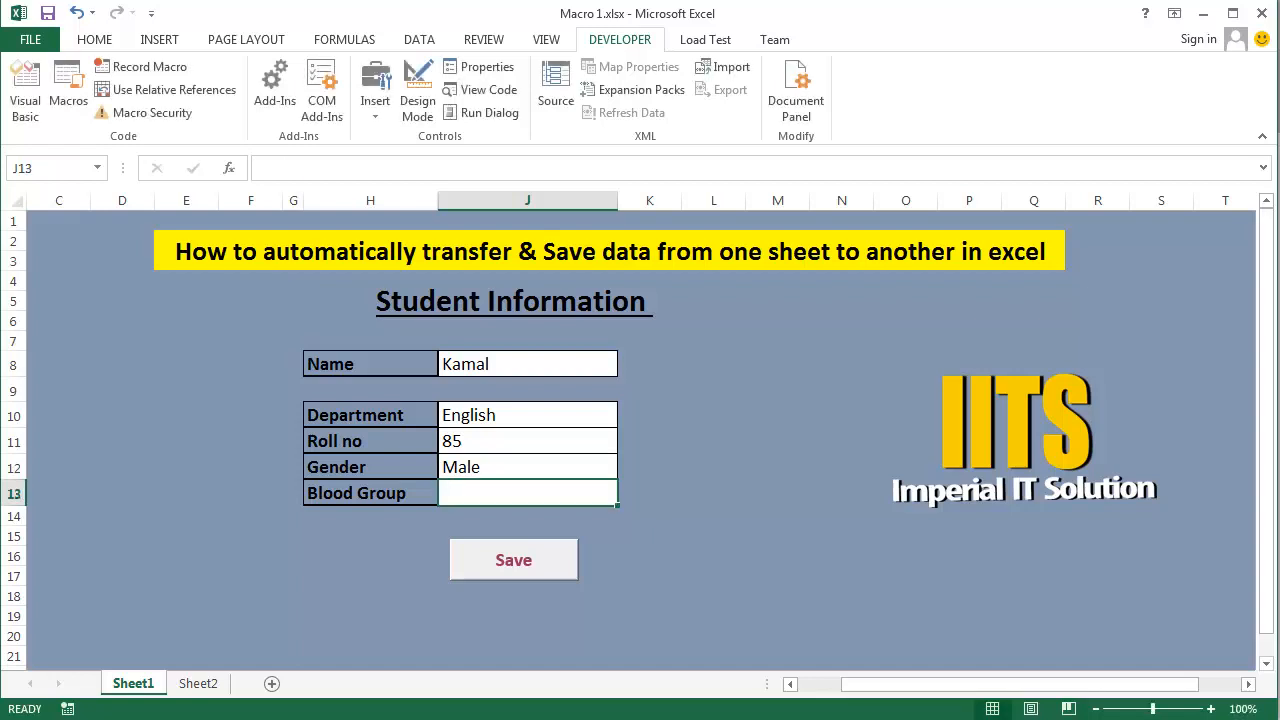
pyautogui.write('O+')
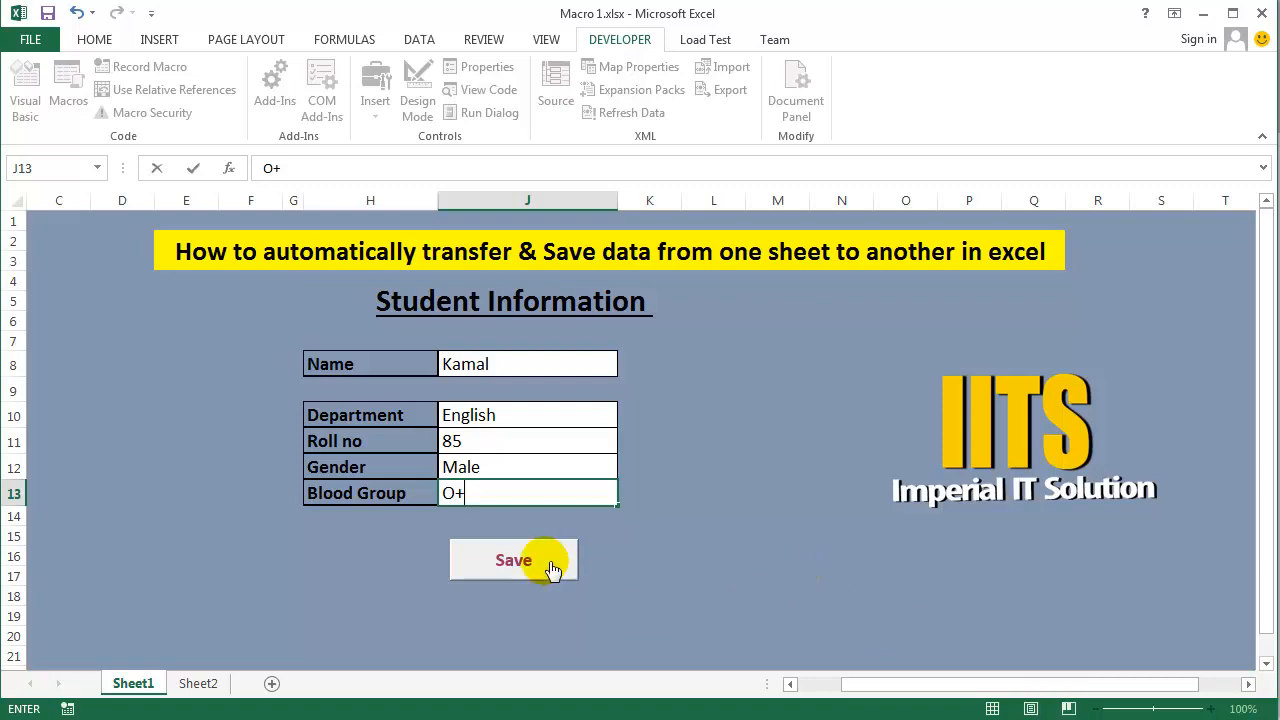
pyautogui.click(508, 563)
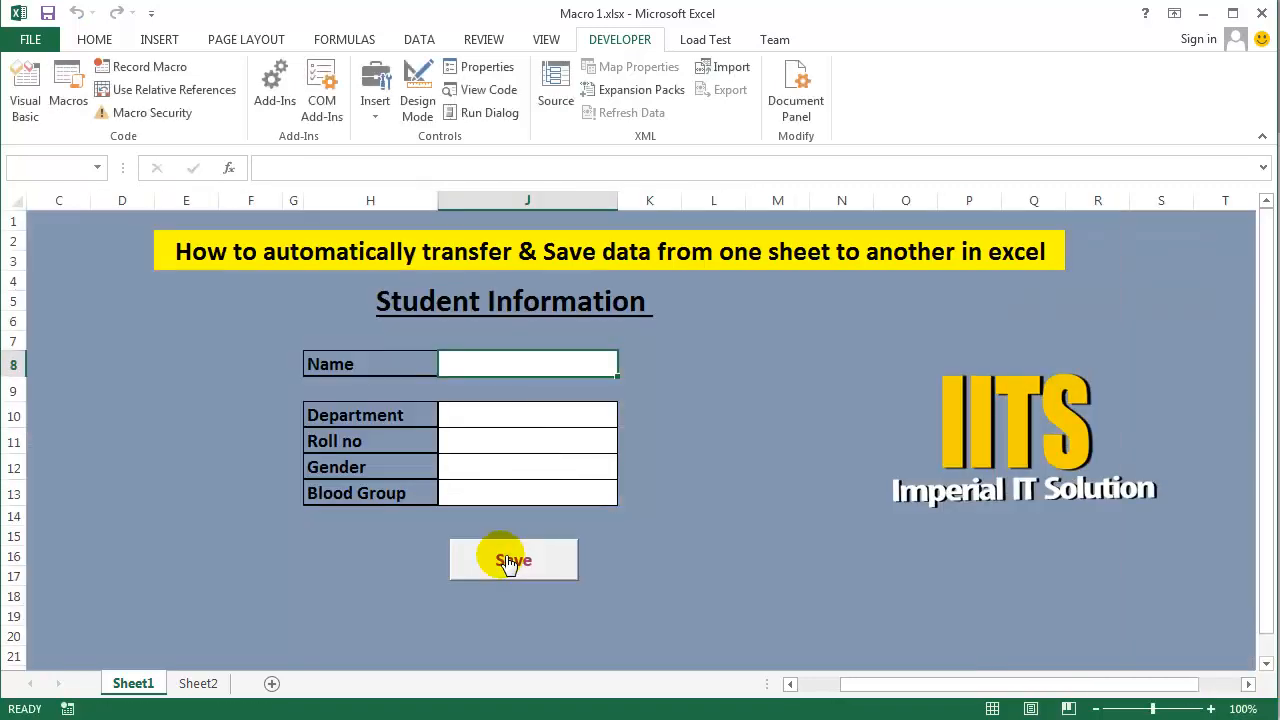
# - Check each field of the newly saved record in row 5 of Sheet2 and return to the Sheet1 form
pyautogui.click(211, 684)
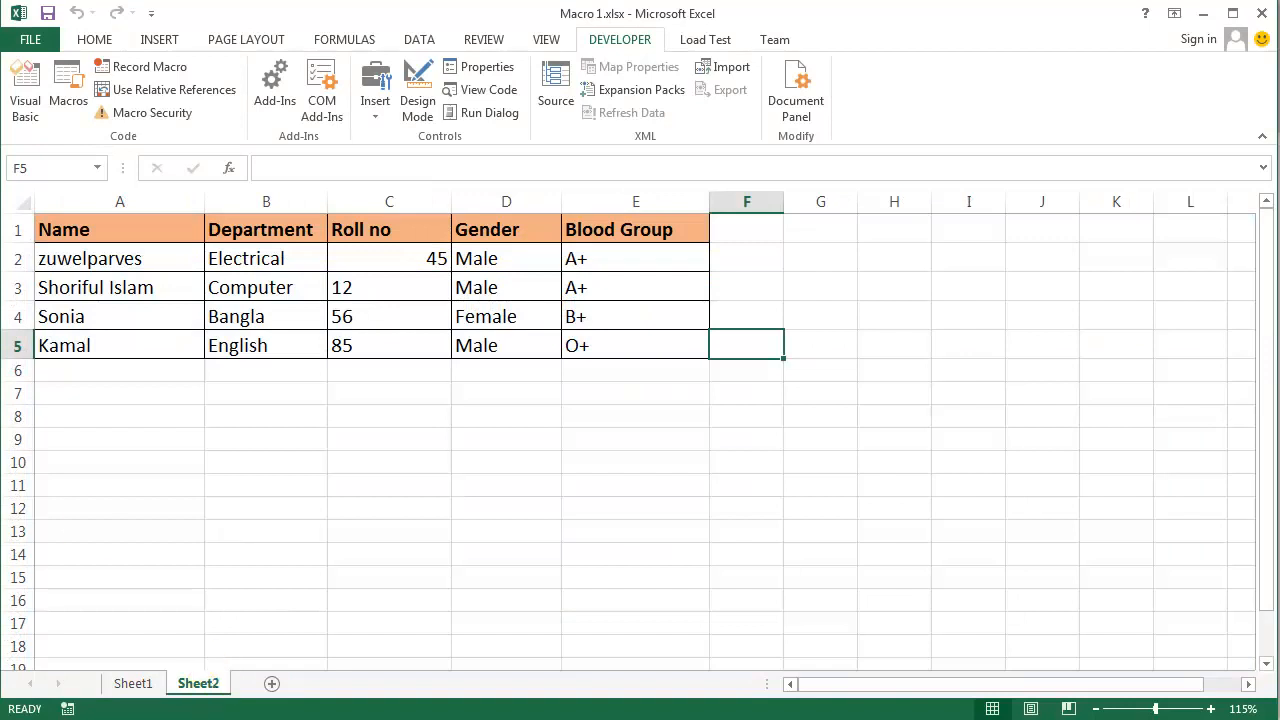
pyautogui.click(122, 355)
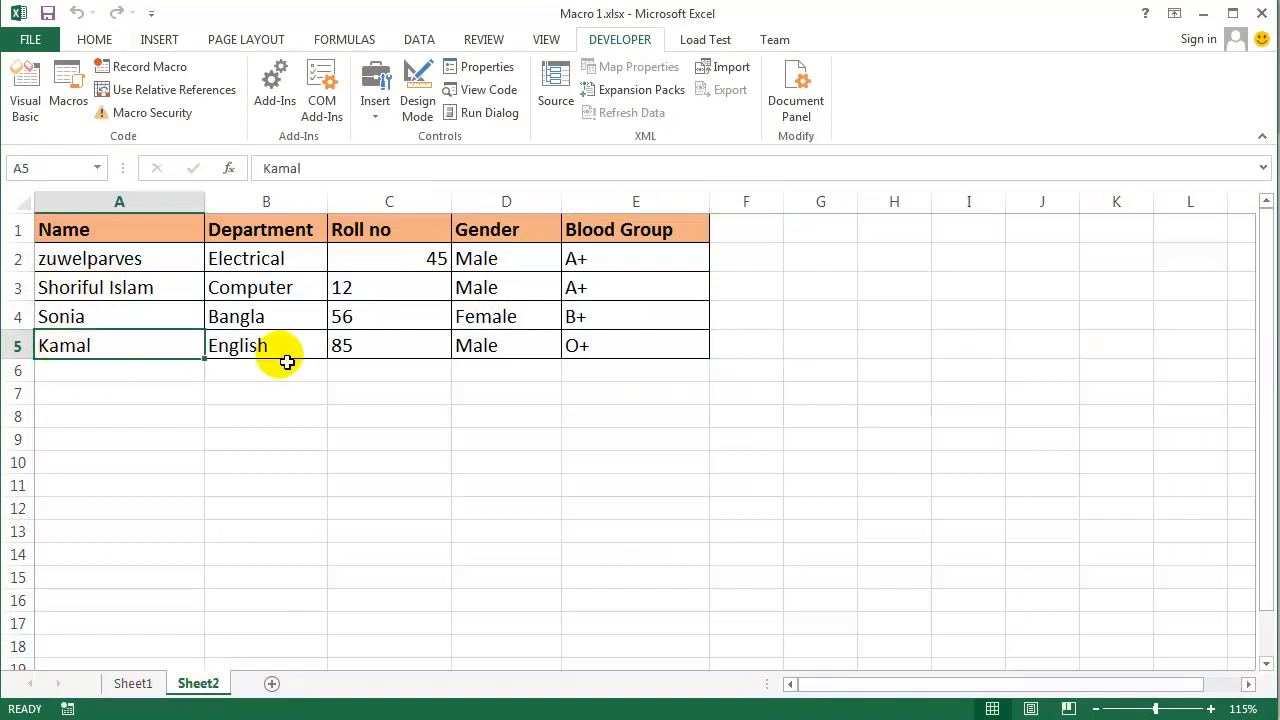
pyautogui.click(358, 352)
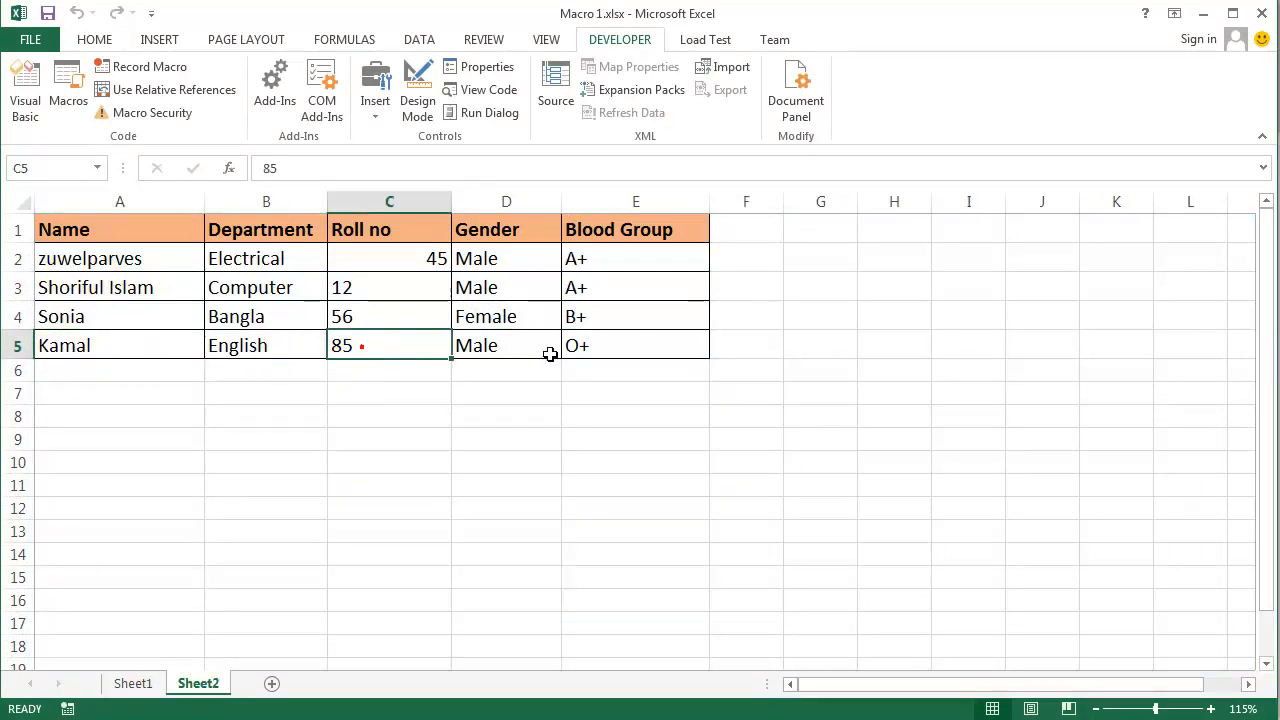
pyautogui.click(526, 347)
pyautogui.click(649, 357)
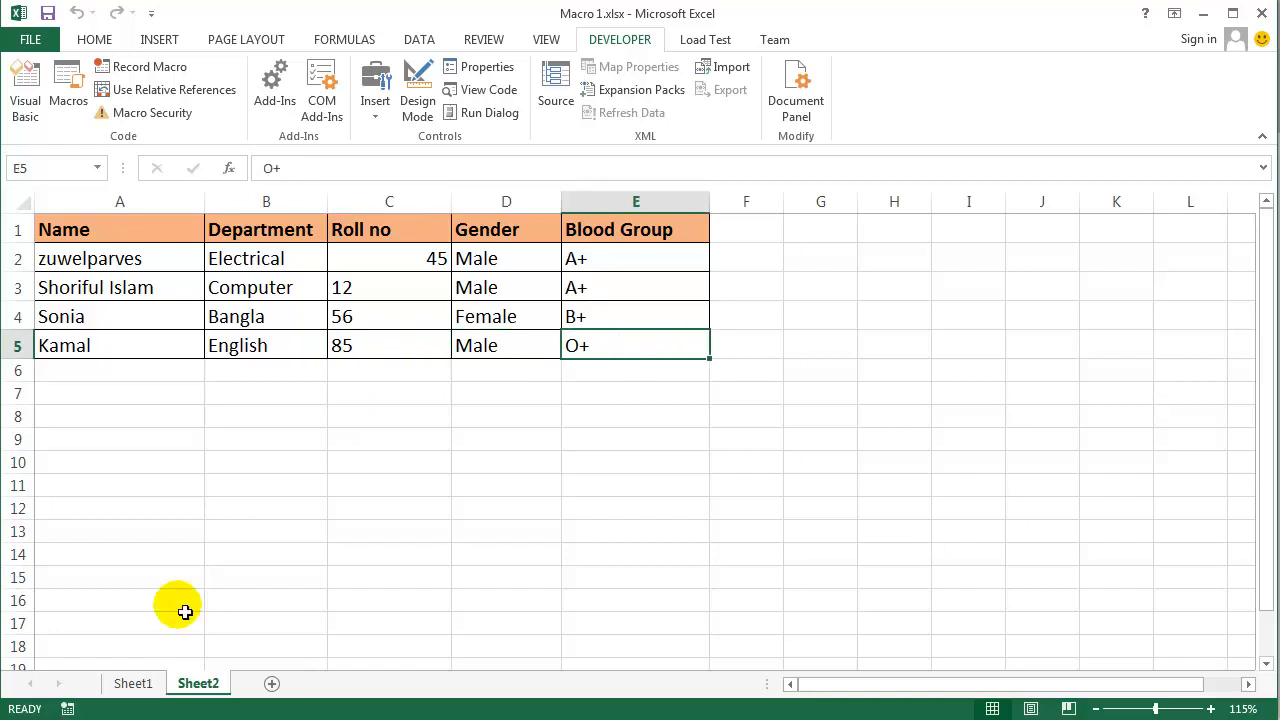
pyautogui.click(144, 683)
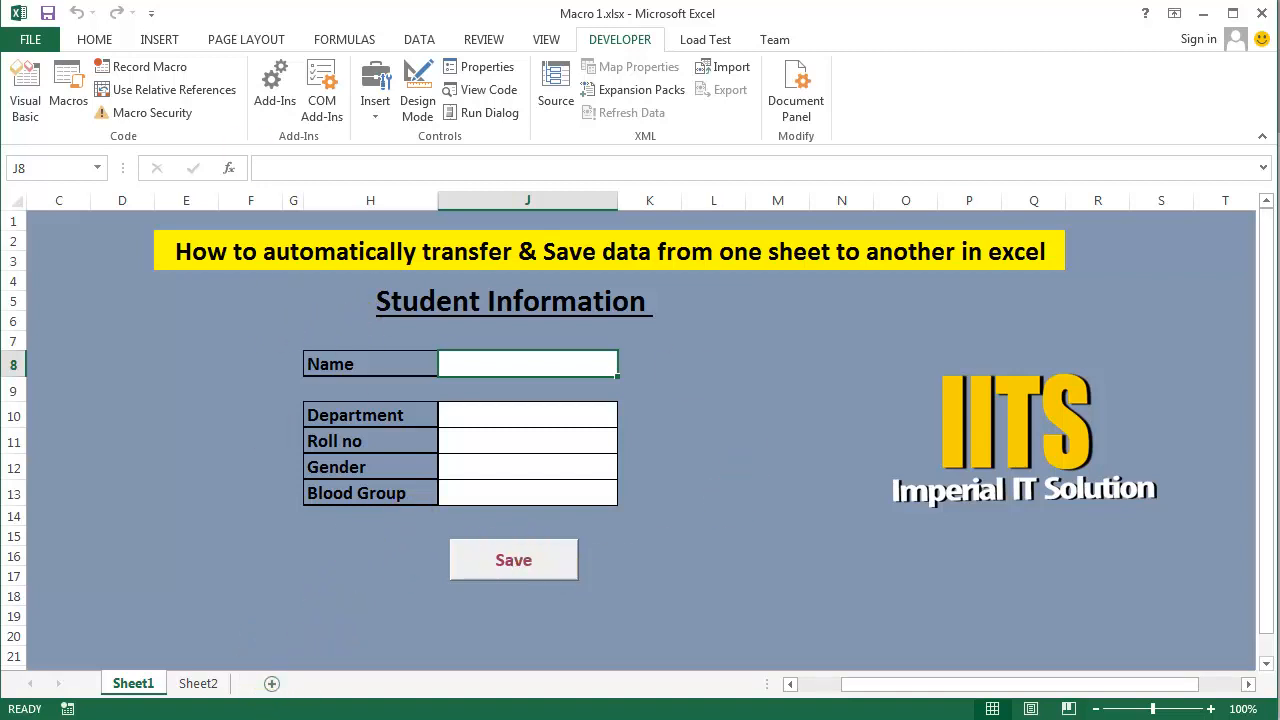
pyautogui.click(713, 516)
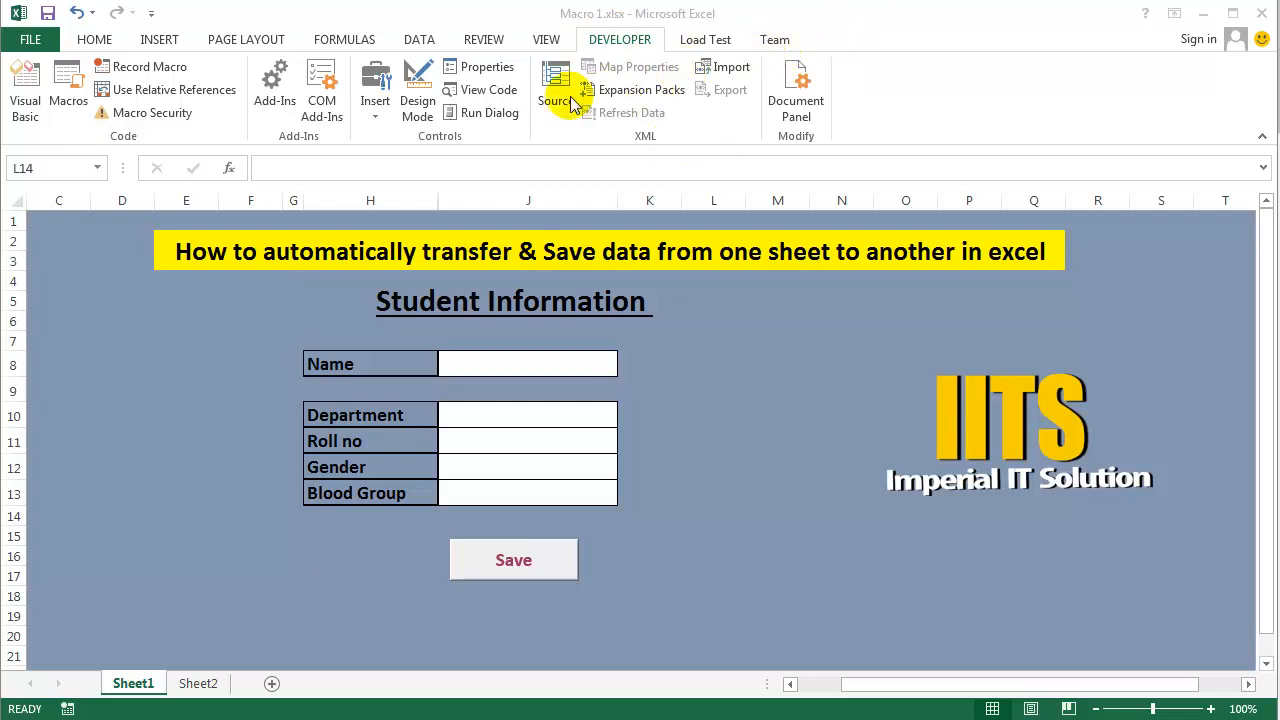
# - Customize the ribbon to hide the Developer tab
pyautogui.click(110, 33)
pyautogui.click(100, 40)
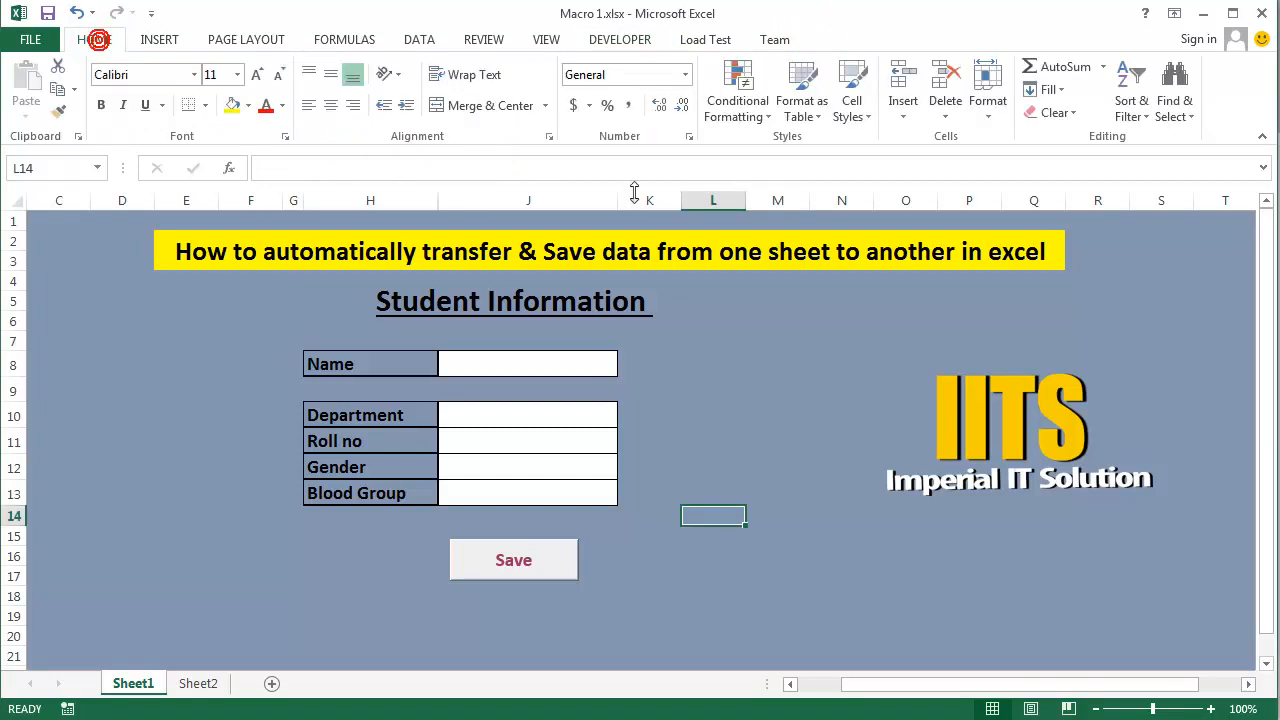
pyautogui.rightClick(511, 139)
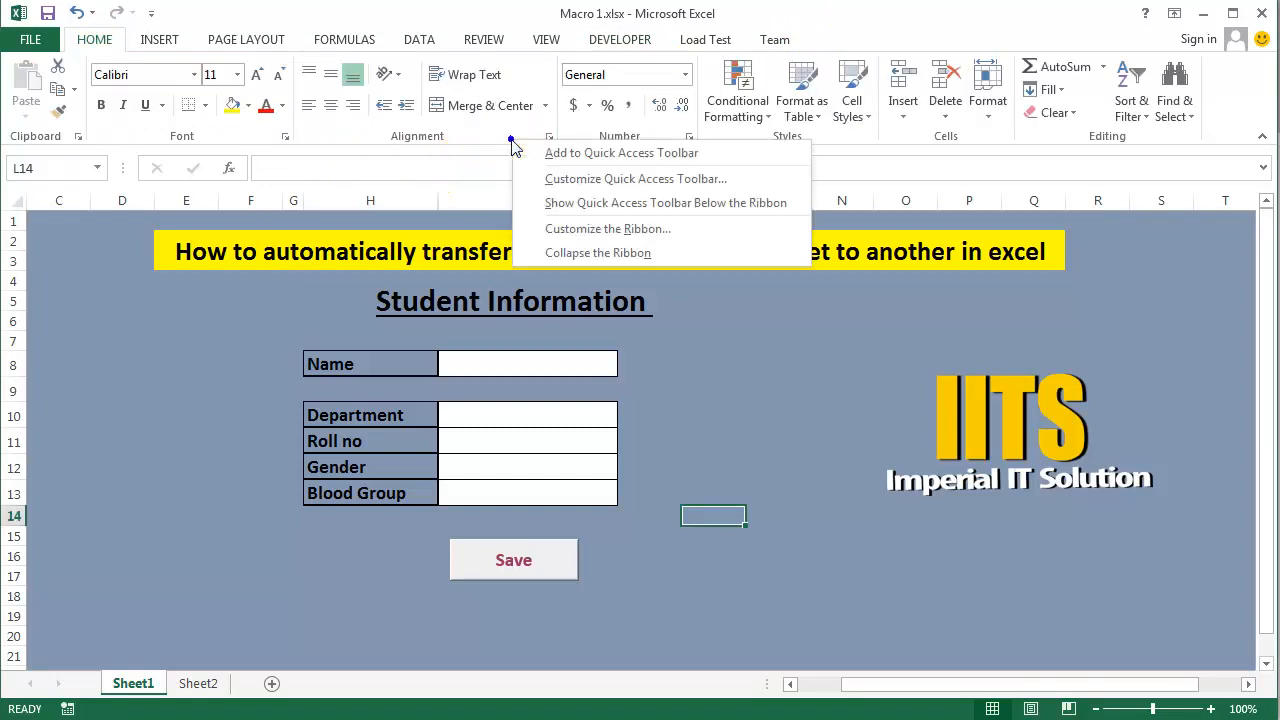
pyautogui.click(639, 232)
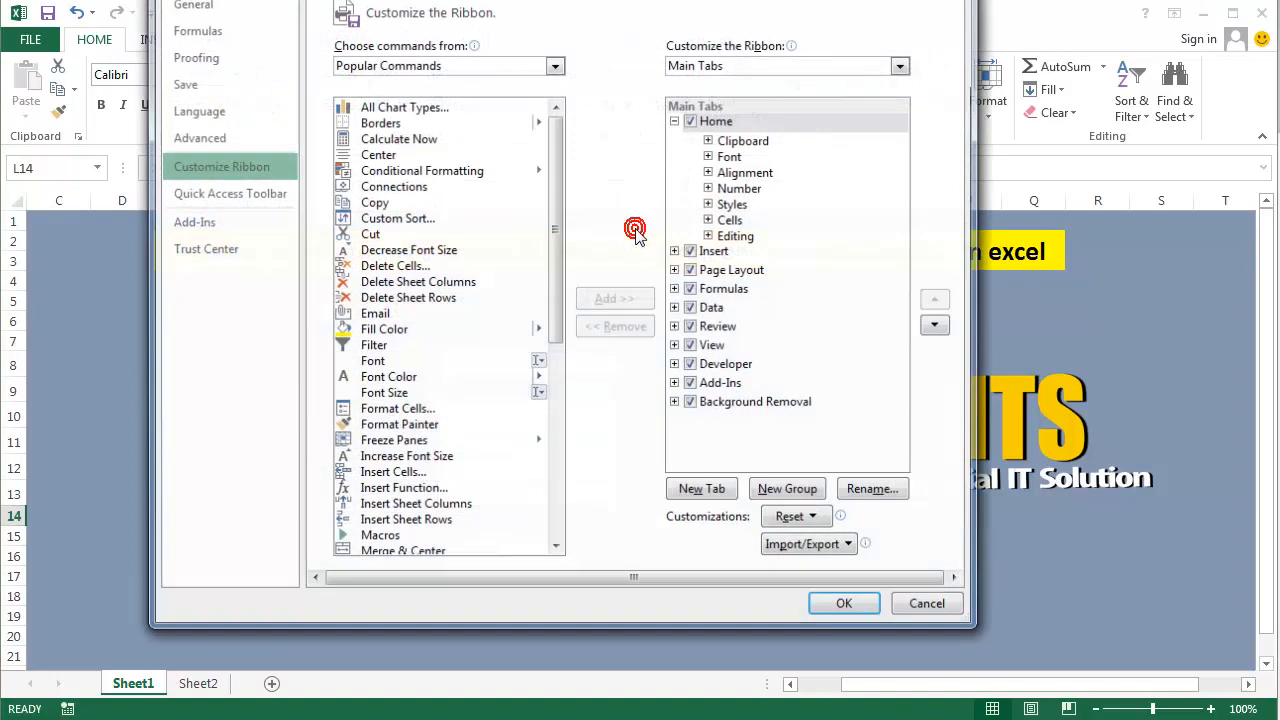
pyautogui.click(697, 366)
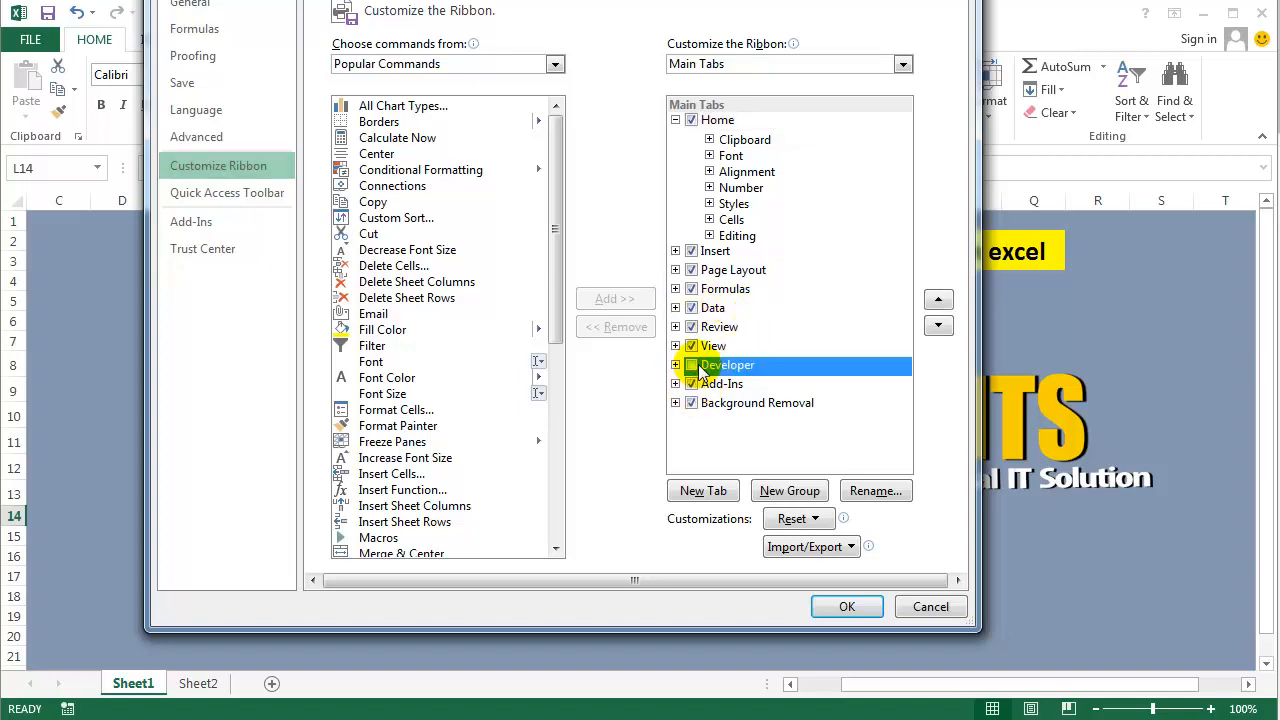
pyautogui.click(840, 607)
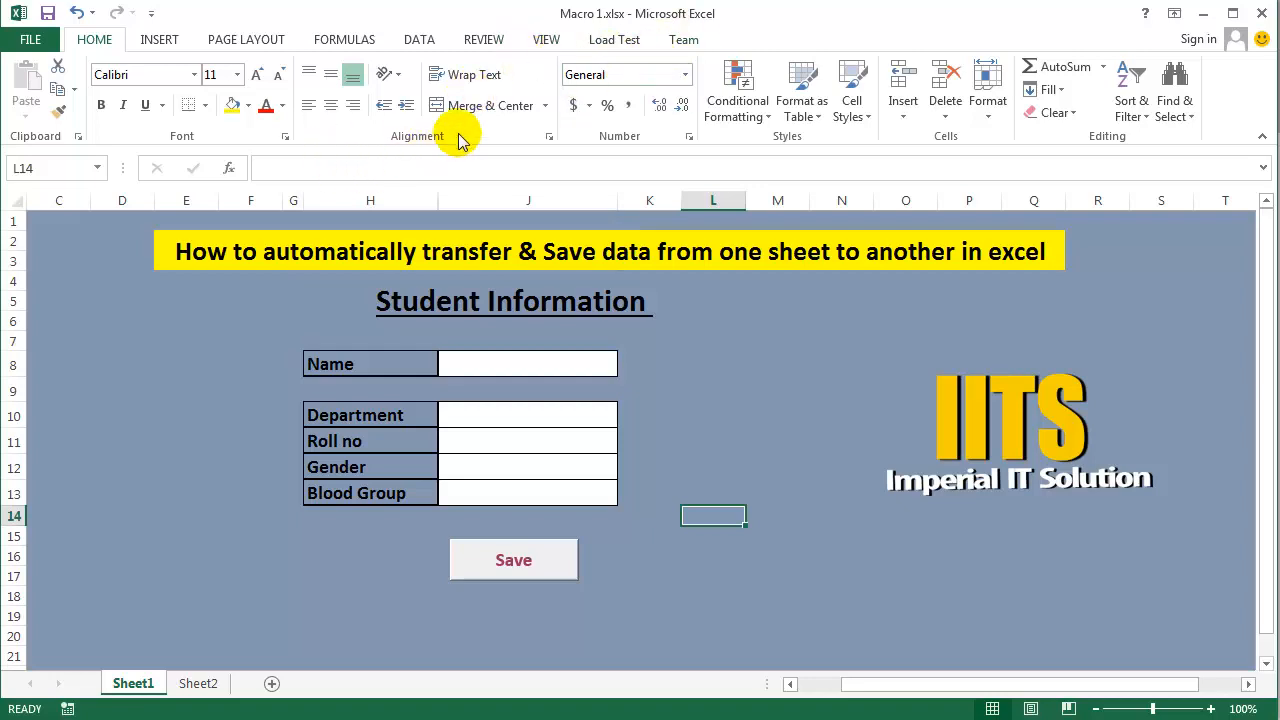
# - Customize the ribbon to show the Developer tab again
pyautogui.rightClick(341, 145)
pyautogui.click(410, 226)
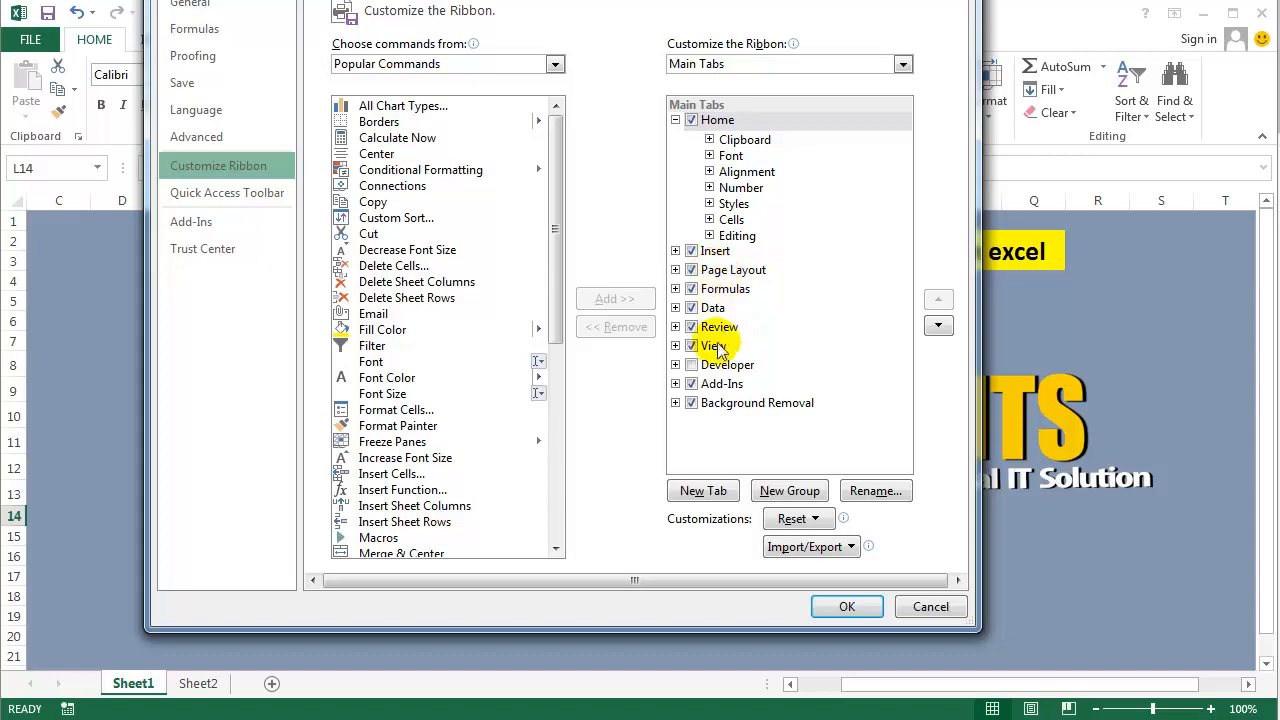
pyautogui.click(691, 365)
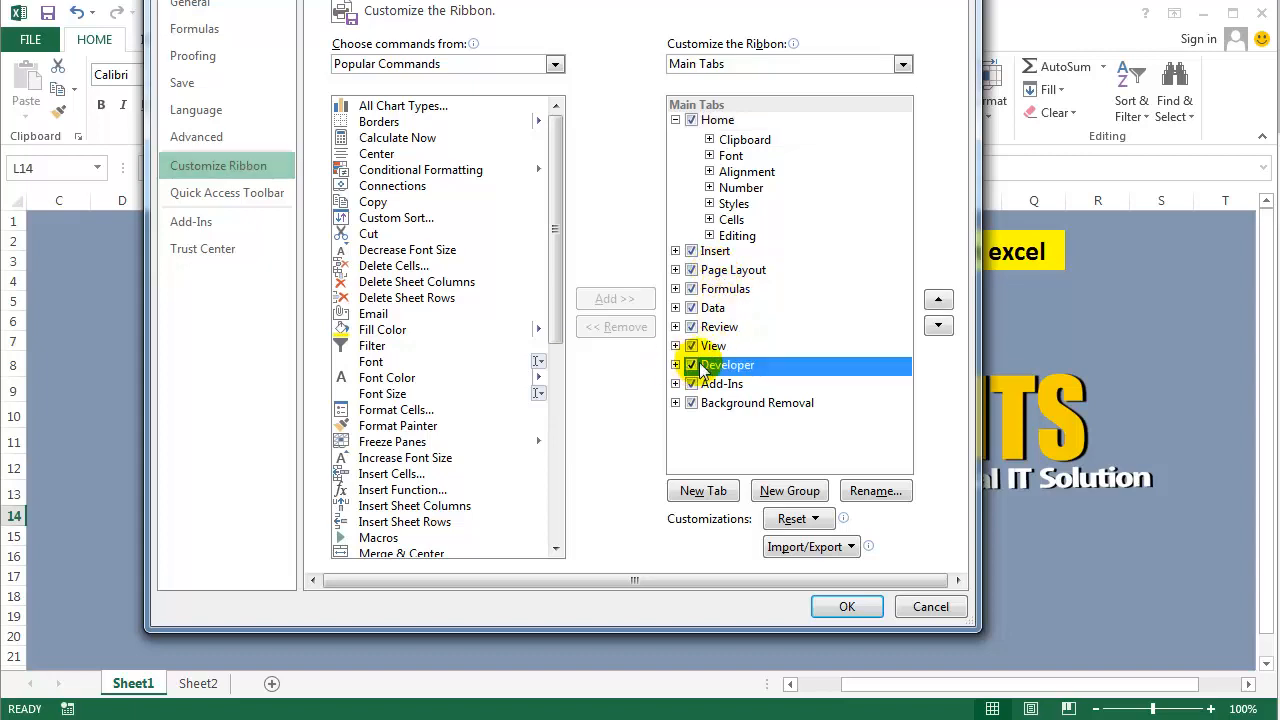
pyautogui.click(847, 607)
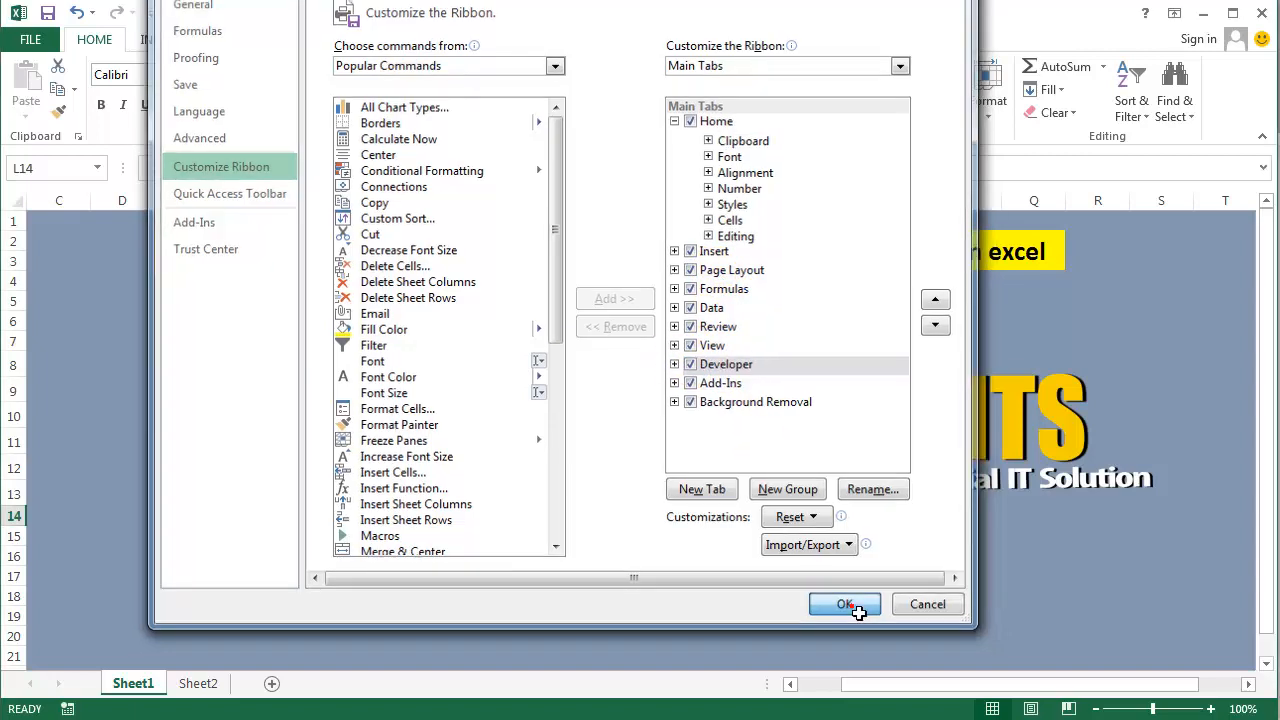
# - Check the Developer entry among the main tabs in the Customize Ribbon section of the program options
pyautogui.click(35, 40)
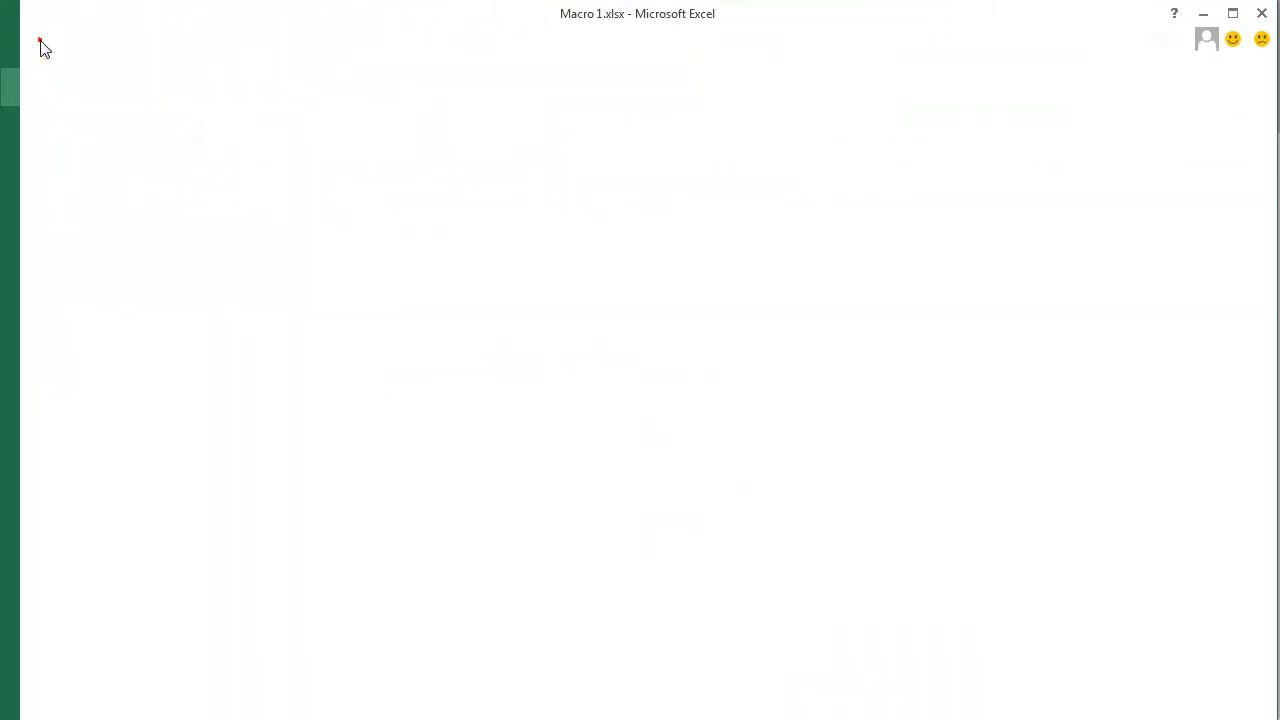
pyautogui.click(65, 498)
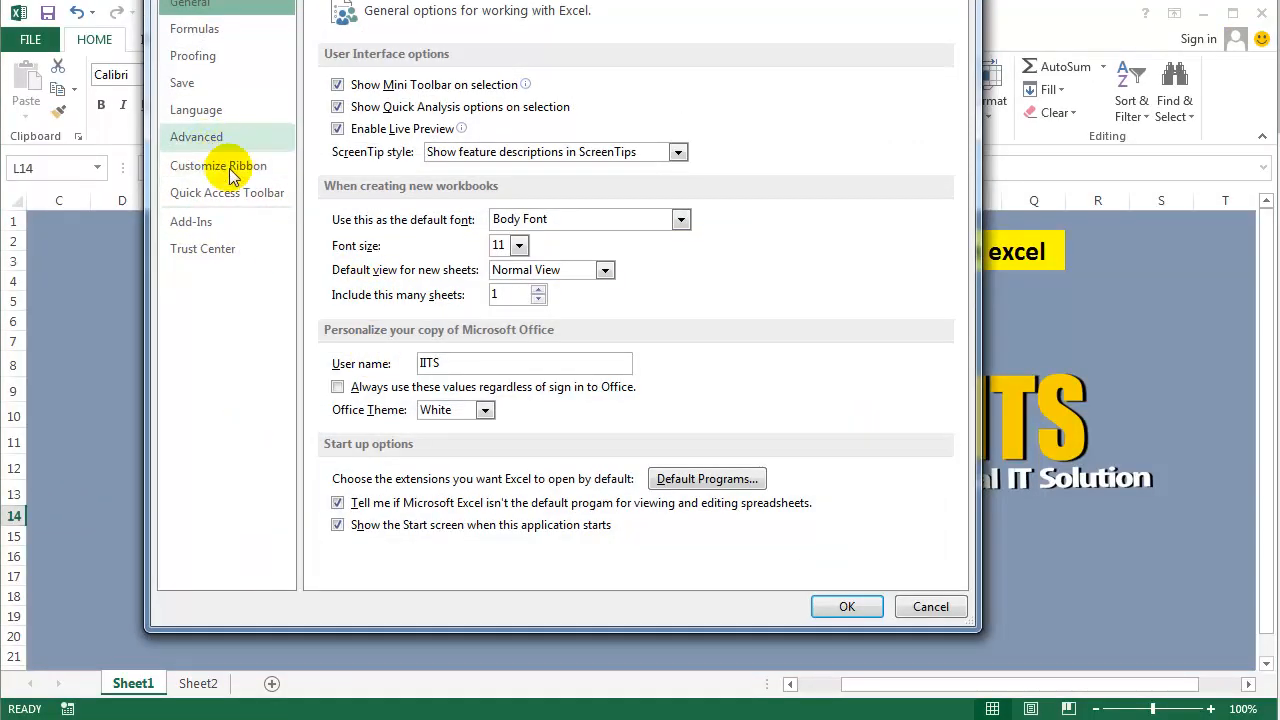
pyautogui.click(214, 166)
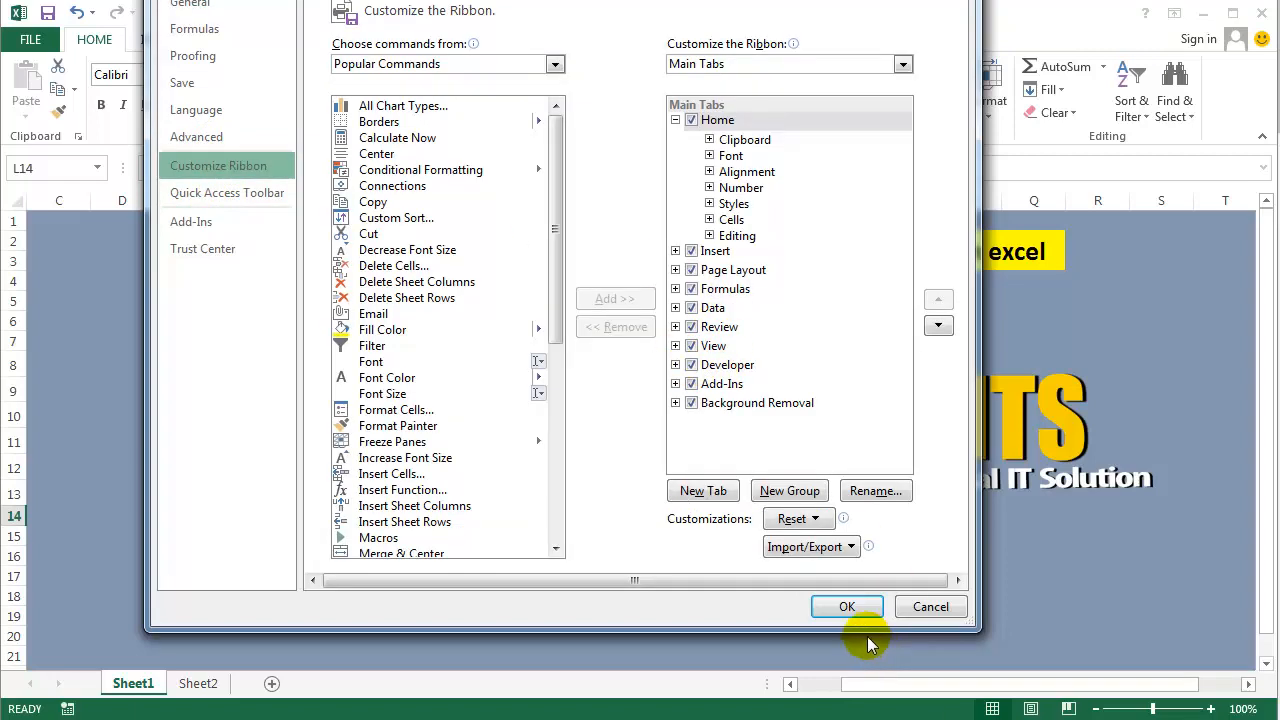
pyautogui.click(847, 607)
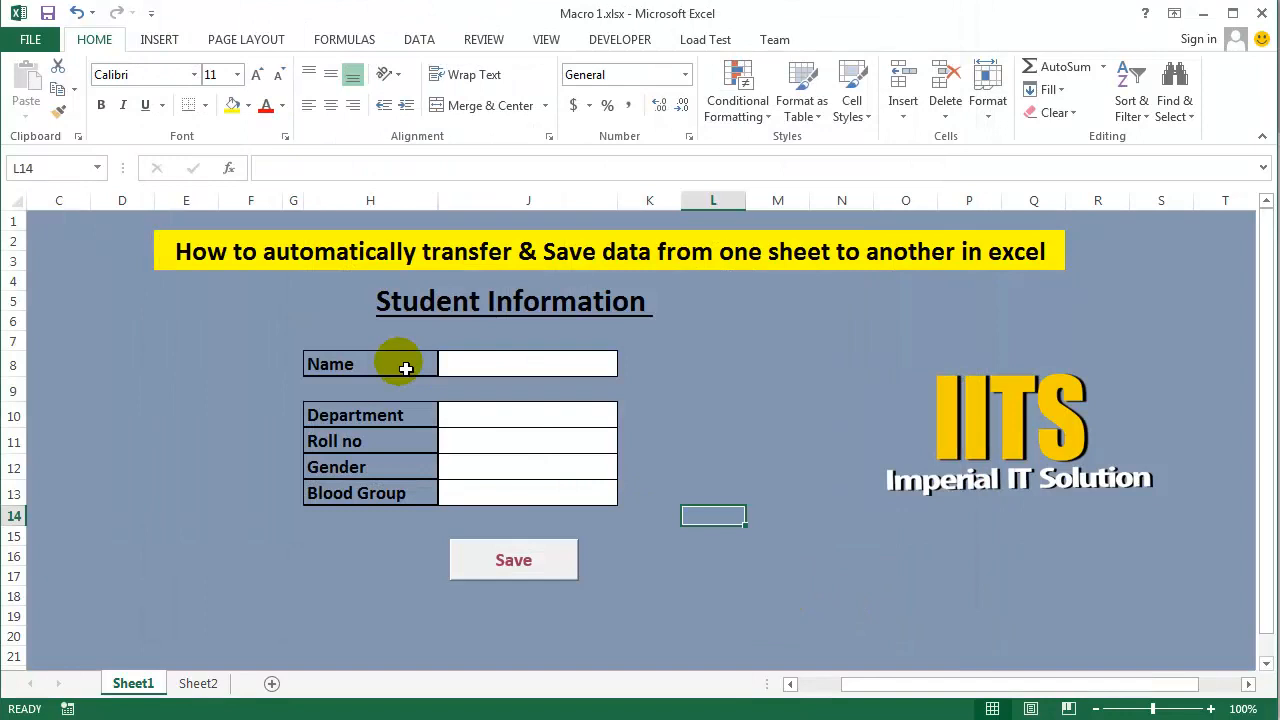
# - Add a new worksheet after Sheet1 and fill all of its cells with dark blue-gray
pyautogui.click(726, 417)
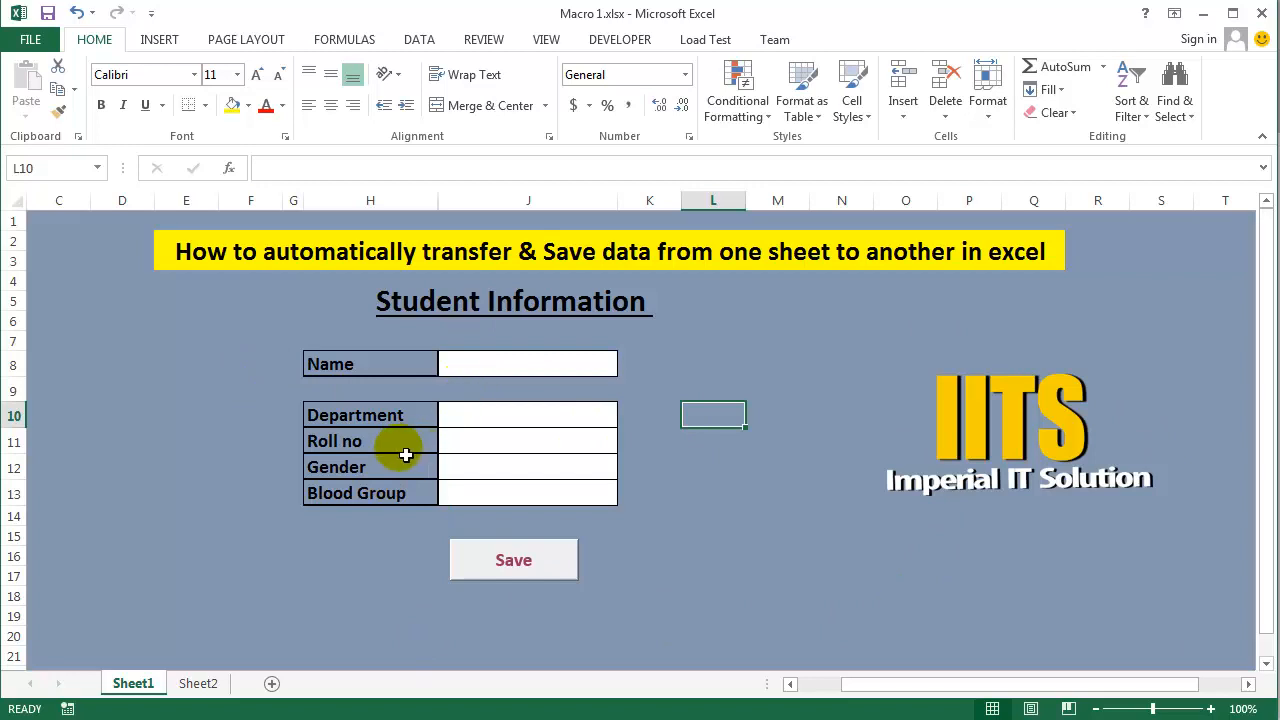
pyautogui.click(272, 686)
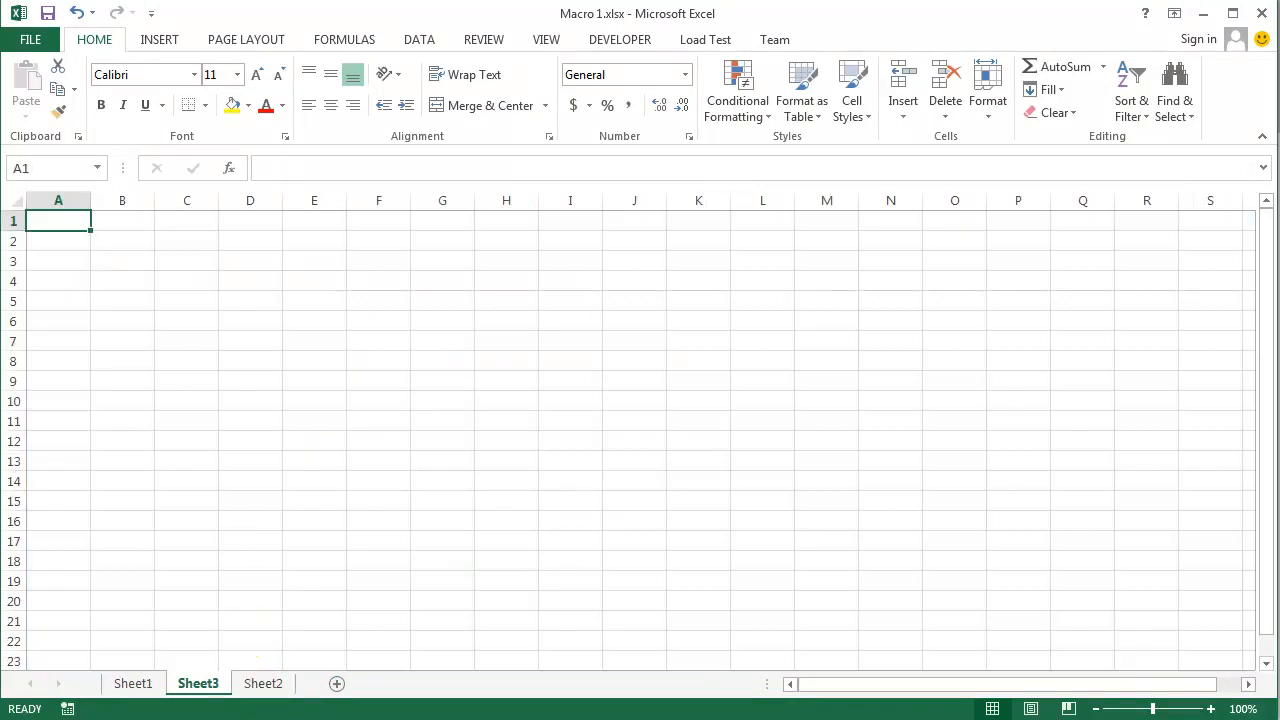
pyautogui.click(13, 198)
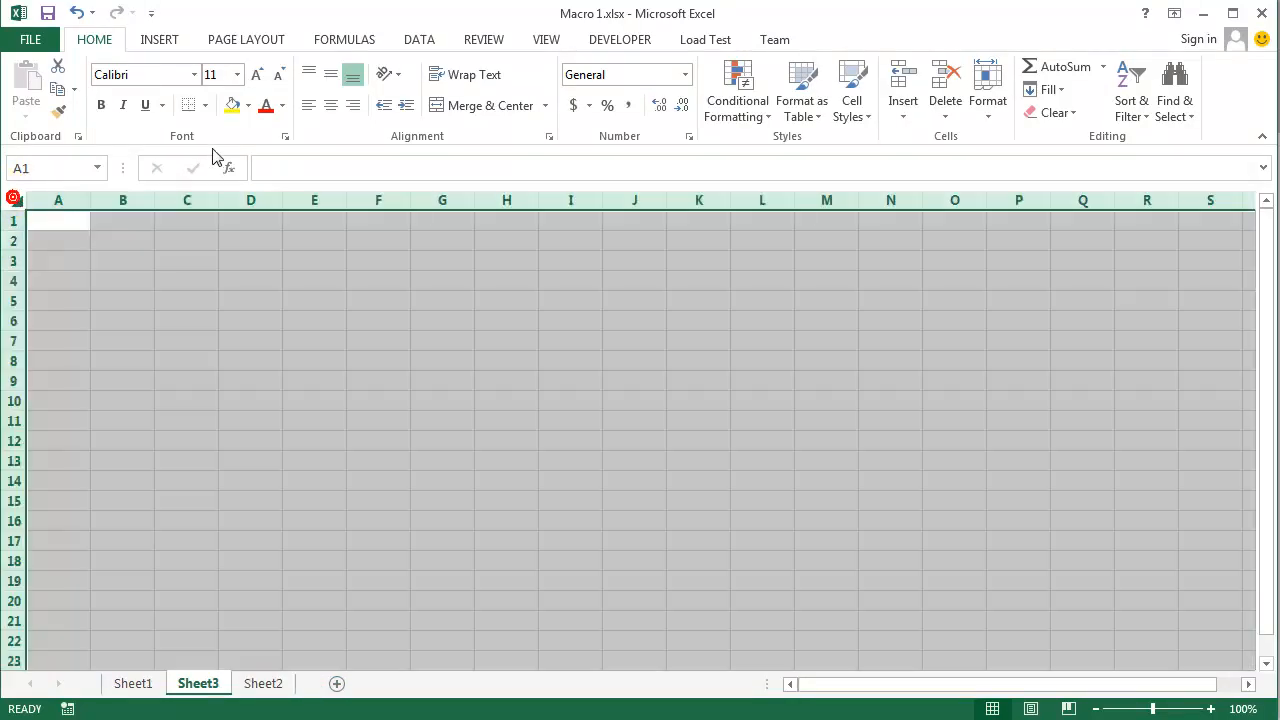
pyautogui.click(248, 106)
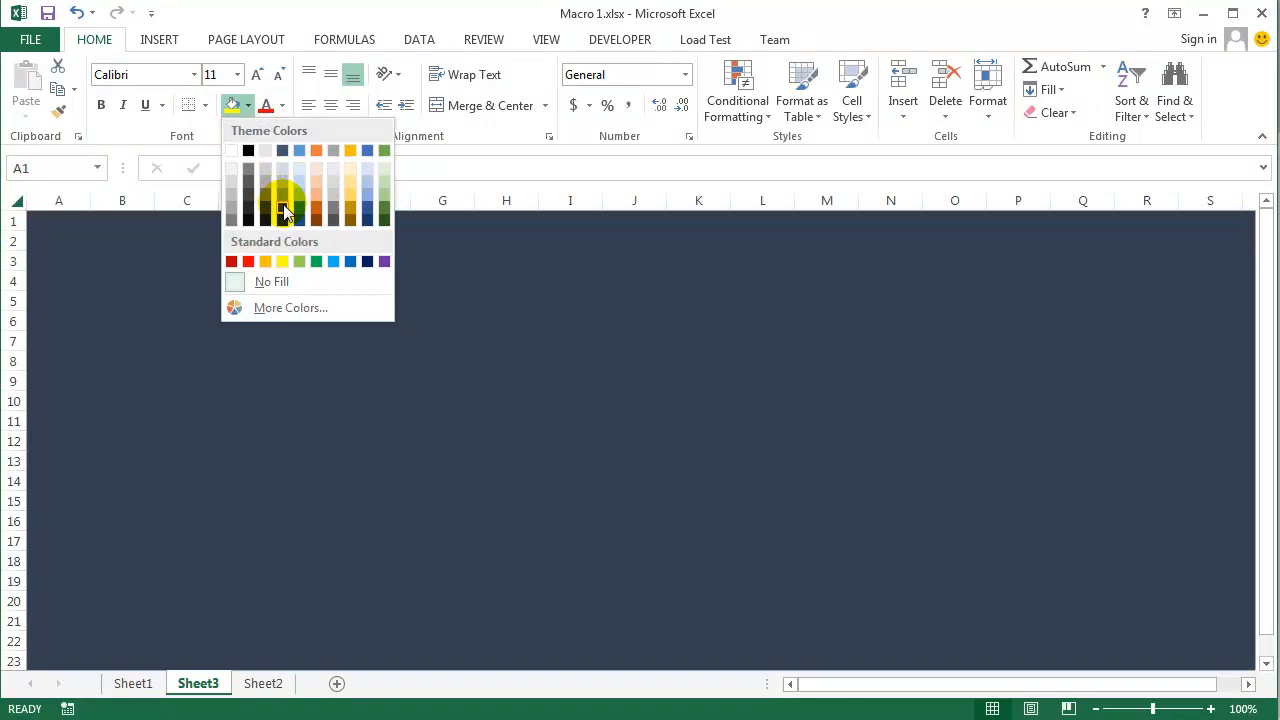
pyautogui.click(284, 212)
pyautogui.click(568, 562)
# - Remove the fill from the range F7:K21 on Sheet3 to leave an unfilled form area
pyautogui.moveTo(409, 347); pyautogui.dragTo(683, 623)
pyautogui.click(248, 106)
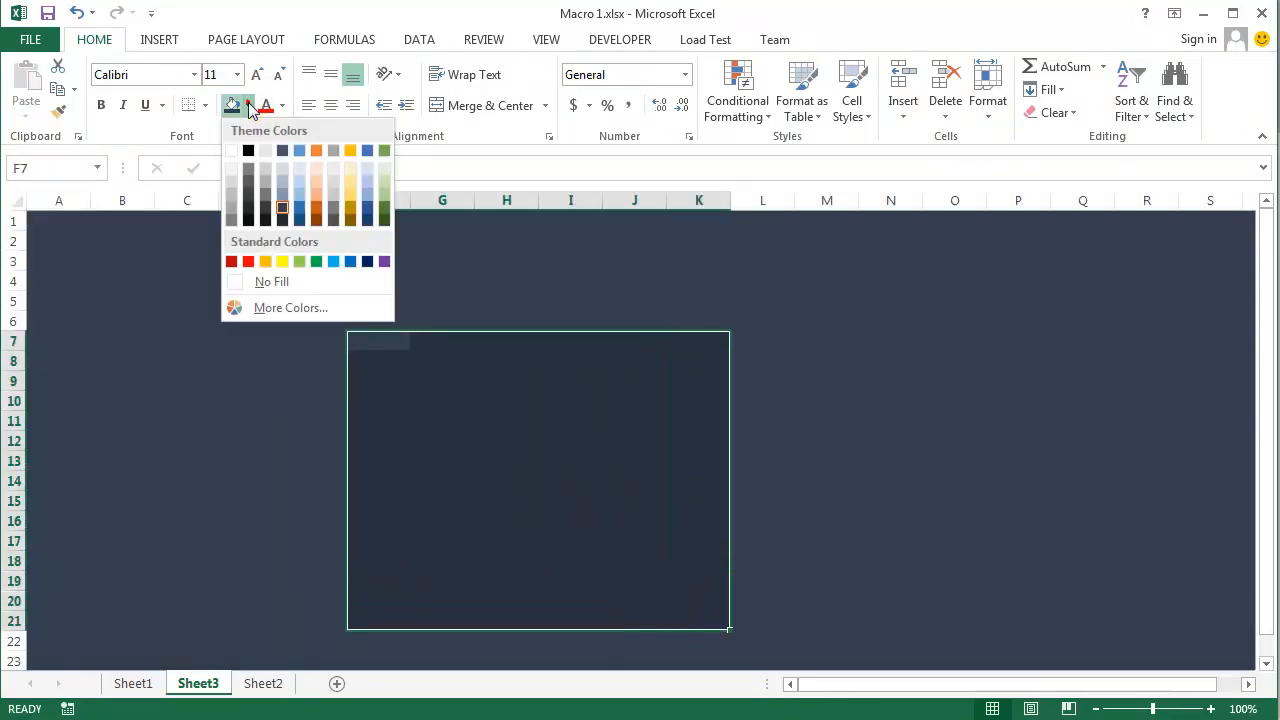
pyautogui.click(268, 281)
pyautogui.click(822, 443)
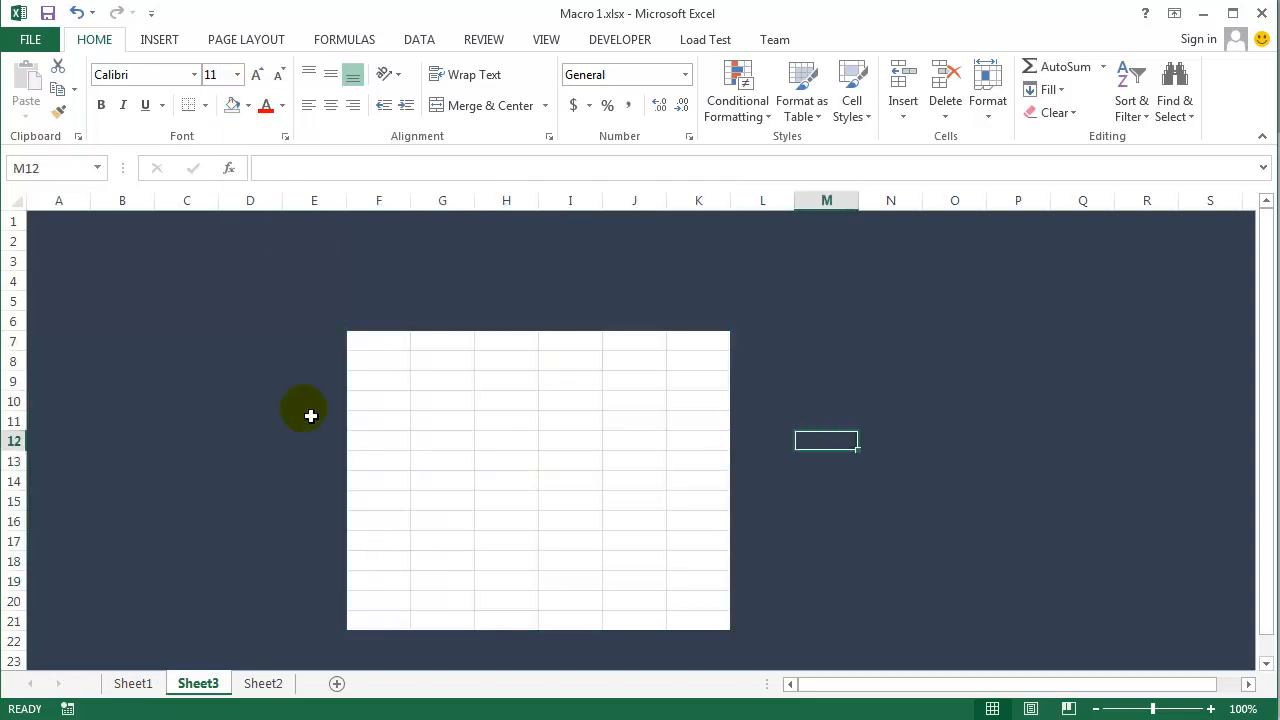
pyautogui.click(308, 405)
pyautogui.click(466, 402)
pyautogui.click(518, 541)
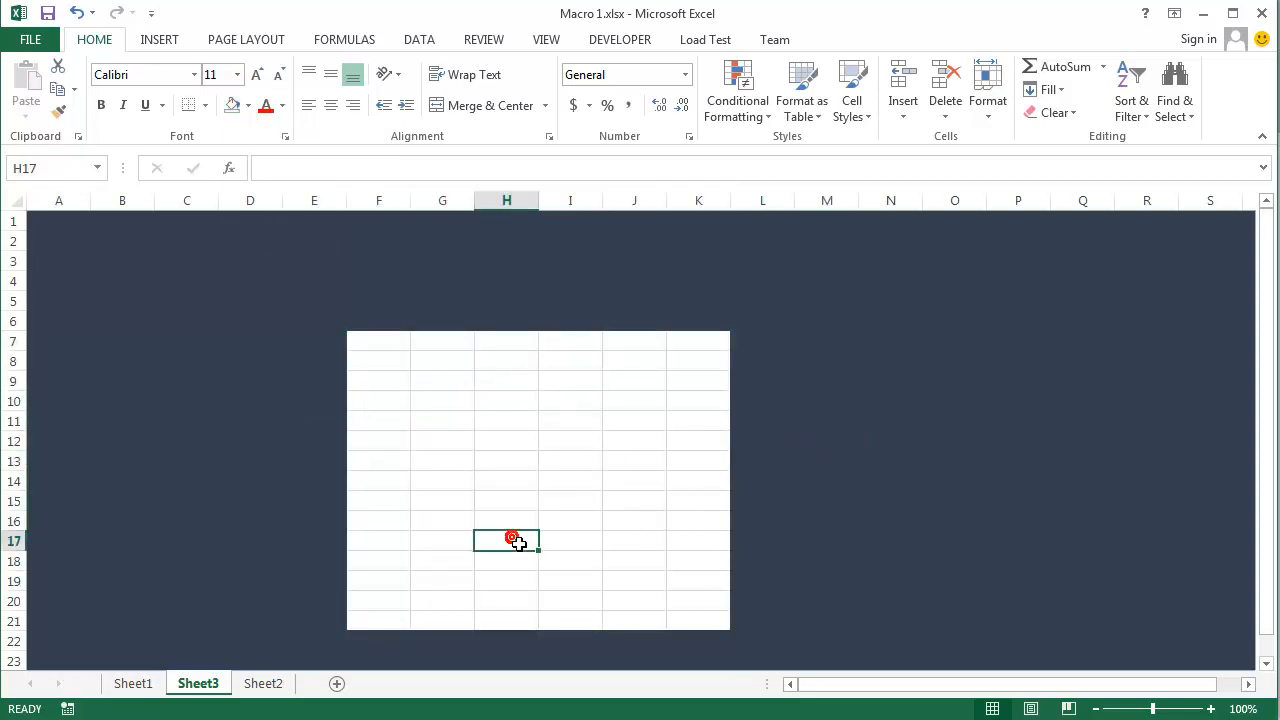
pyautogui.click(453, 362)
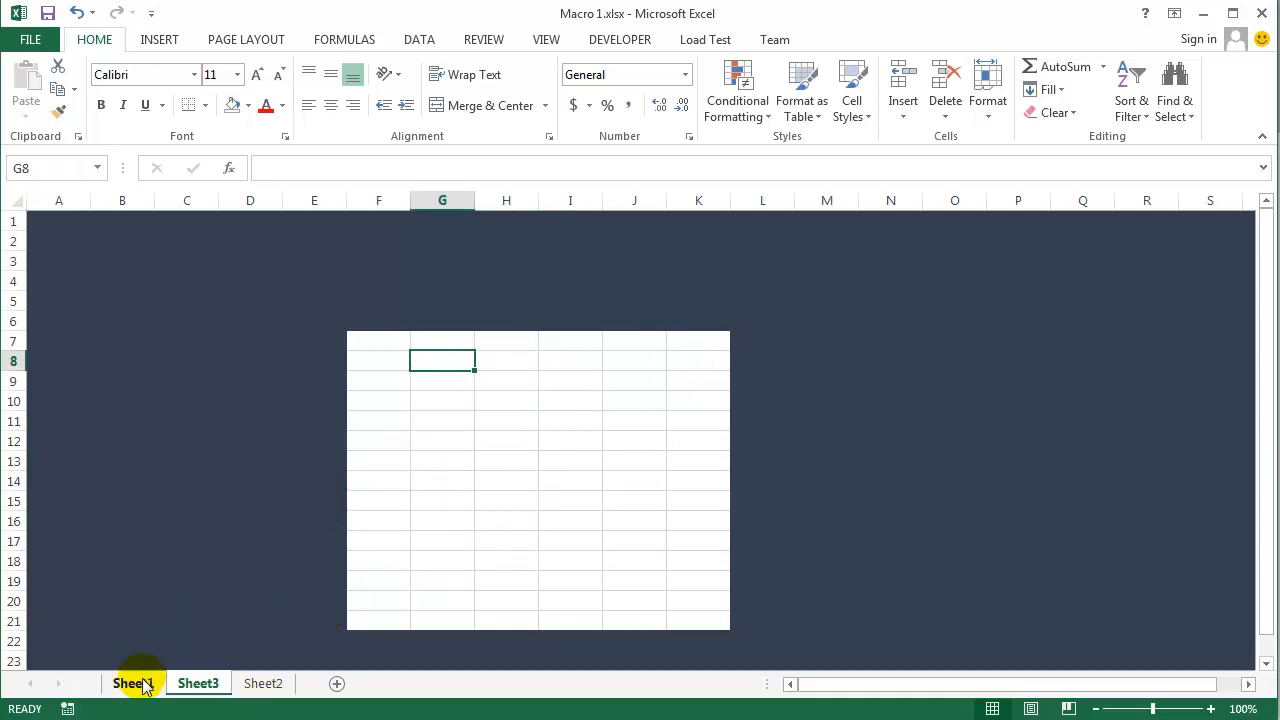
pyautogui.click(426, 483)
pyautogui.click(439, 401)
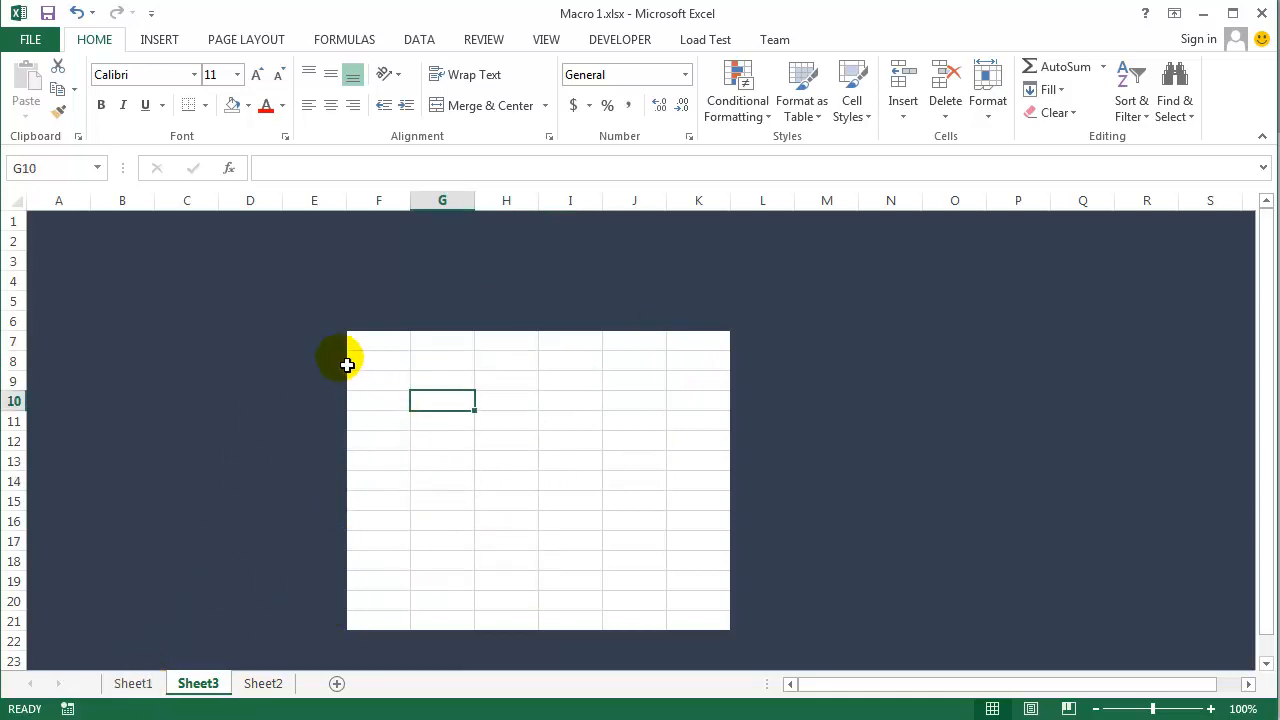
# - Move Sheet3 behind Sheet2 in the sheet order and return to the Sheet1 form
pyautogui.click(143, 683)
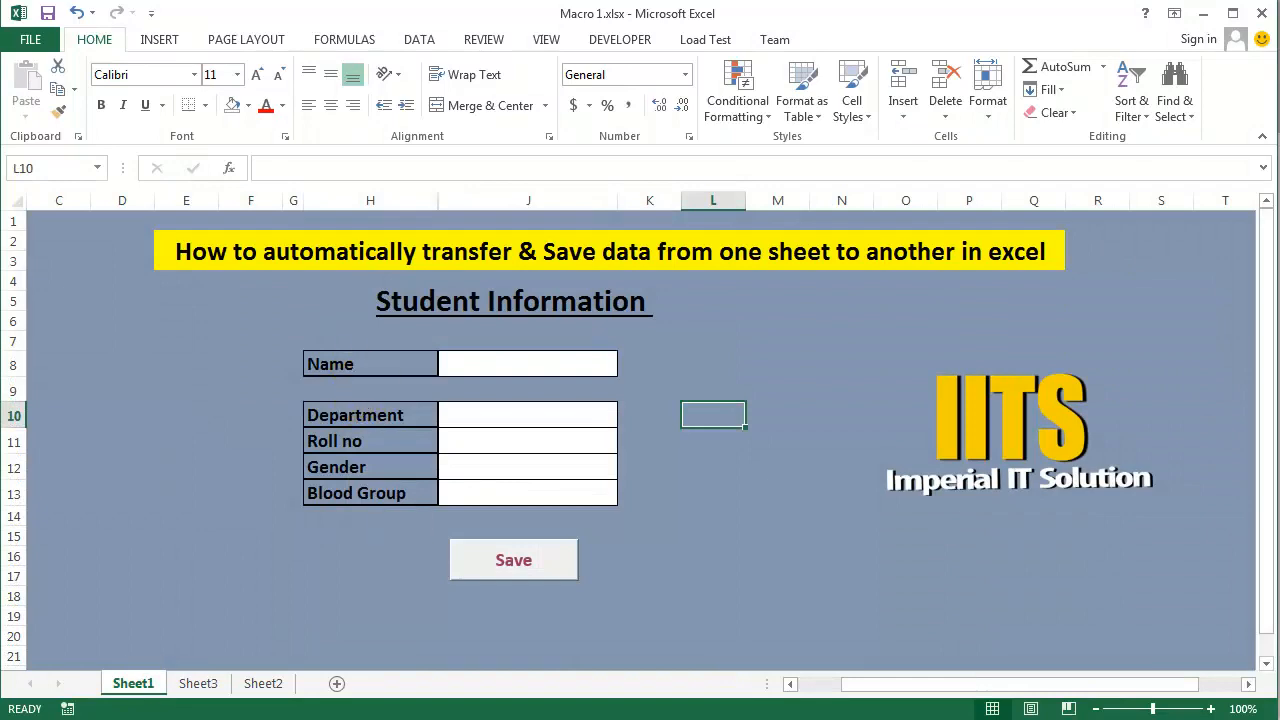
pyautogui.click(263, 683)
pyautogui.click(424, 403)
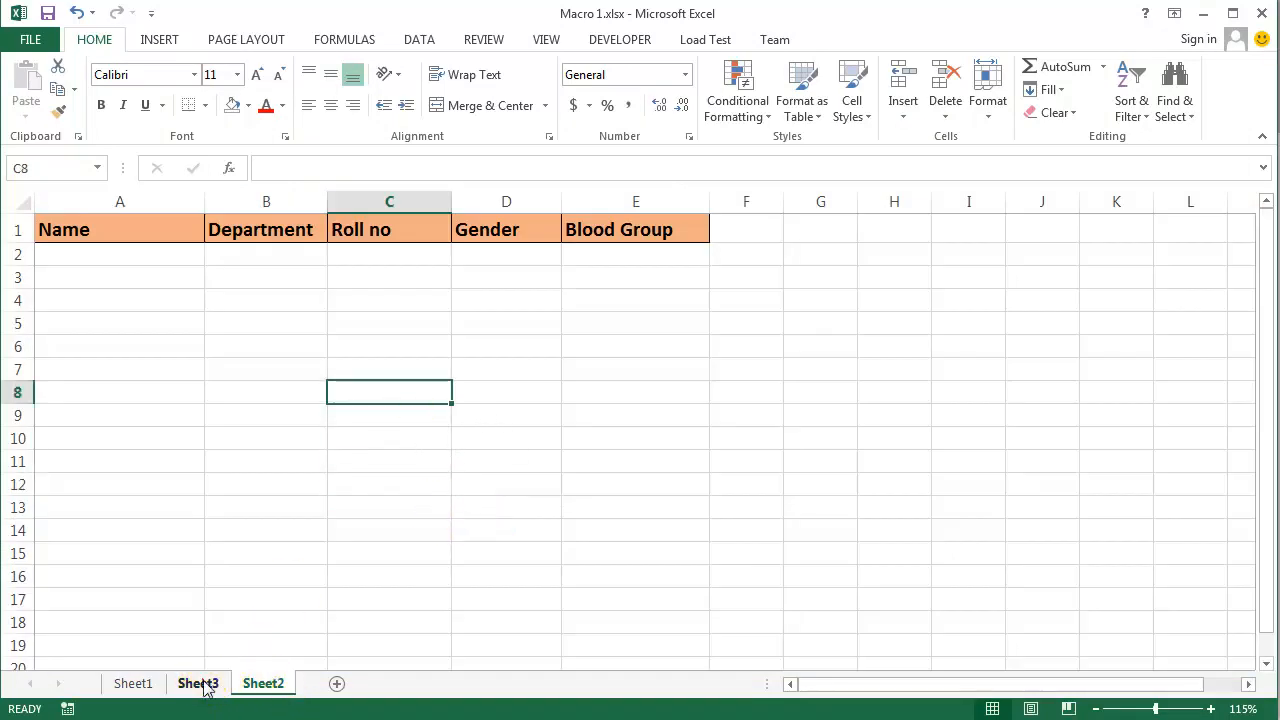
pyautogui.moveTo(199, 685); pyautogui.dragTo(315, 690)
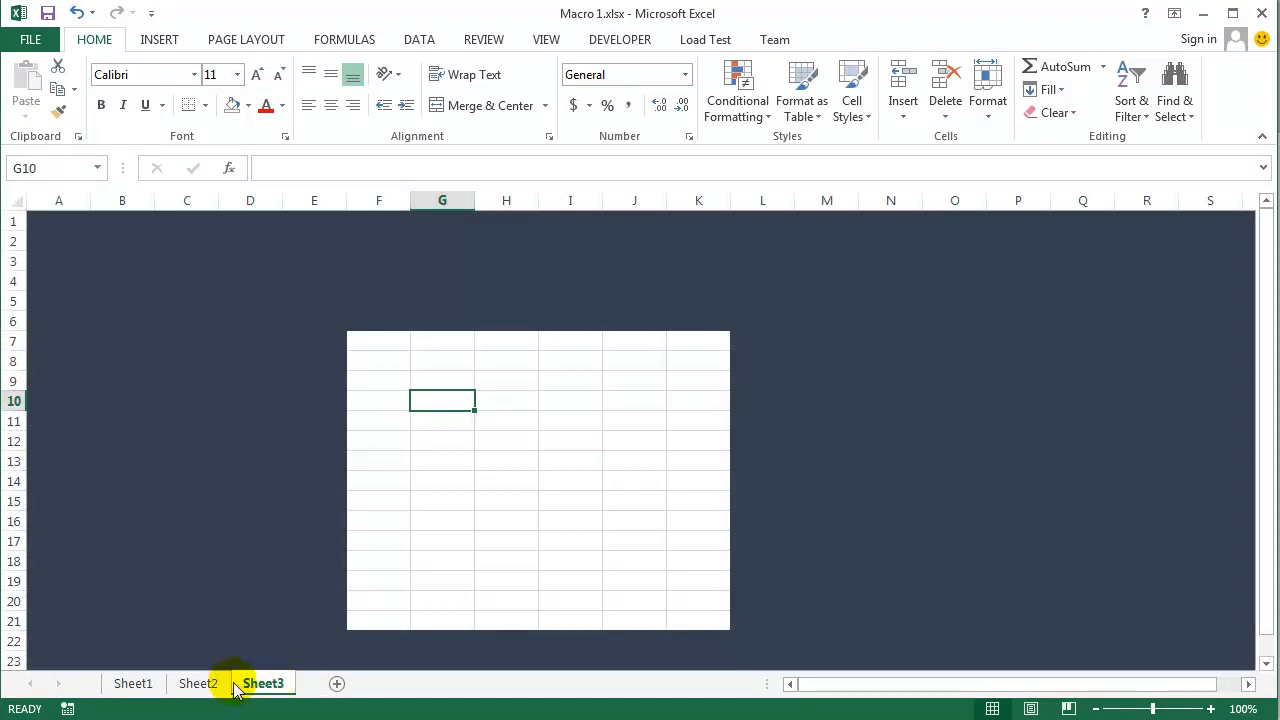
pyautogui.click(130, 684)
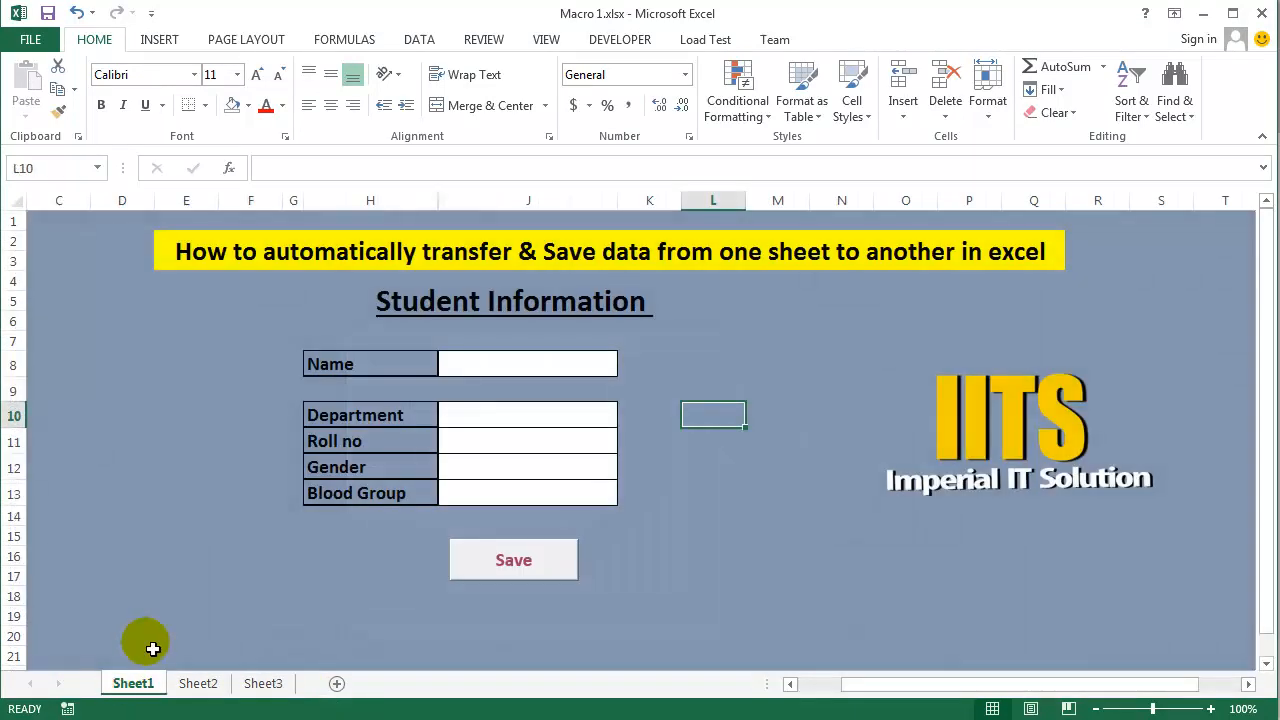
# - Try to save the empty form, open the macro code for debugging, and close the Visual Basic editor to return to Sheet1
pyautogui.click(456, 568)
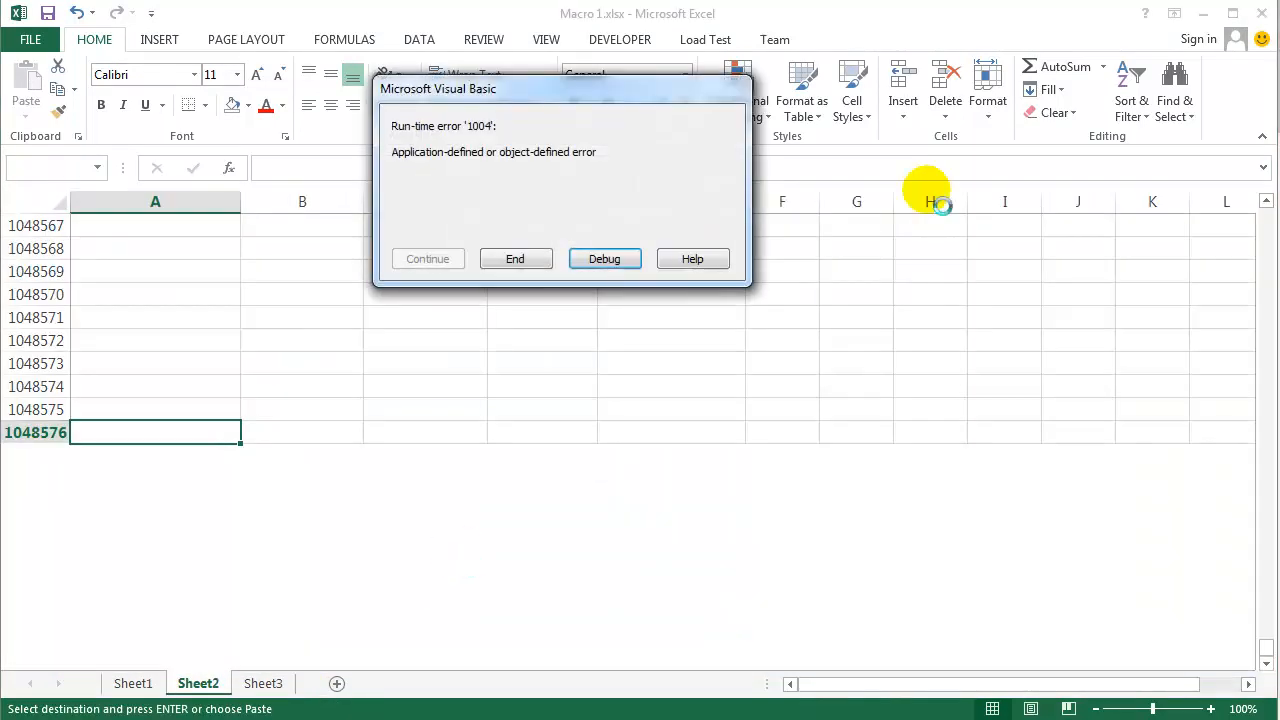
pyautogui.click(605, 260)
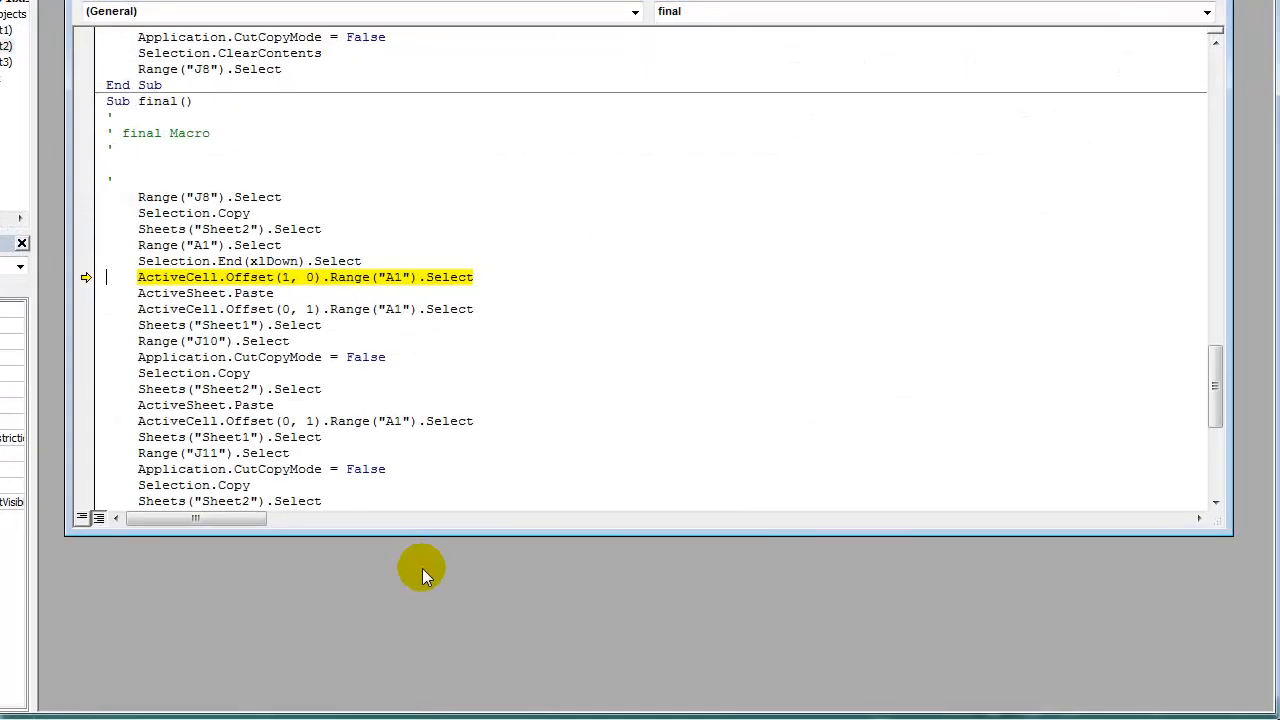
pyautogui.hotkey('ctrl', 'F4')
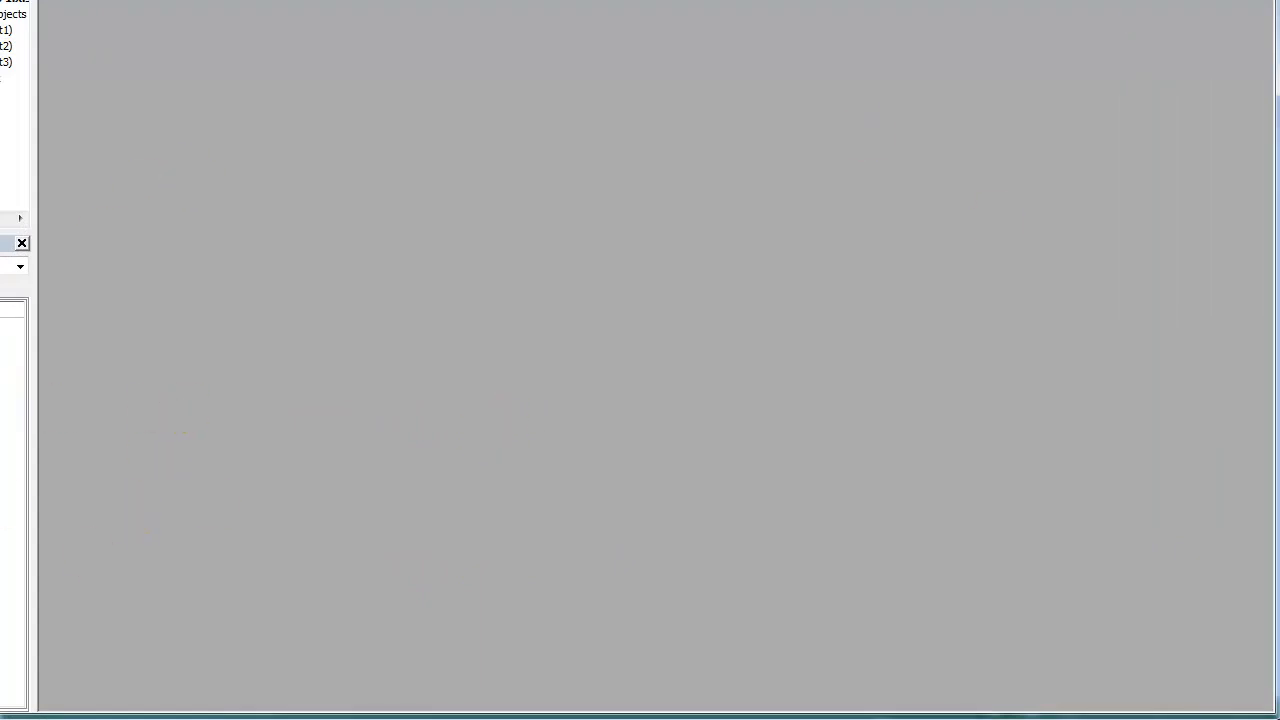
pyautogui.hotkey('alt', 'F4')
pyautogui.click(577, 366)
pyautogui.hotkey('alt', 'F4')
pyautogui.click(485, 378)
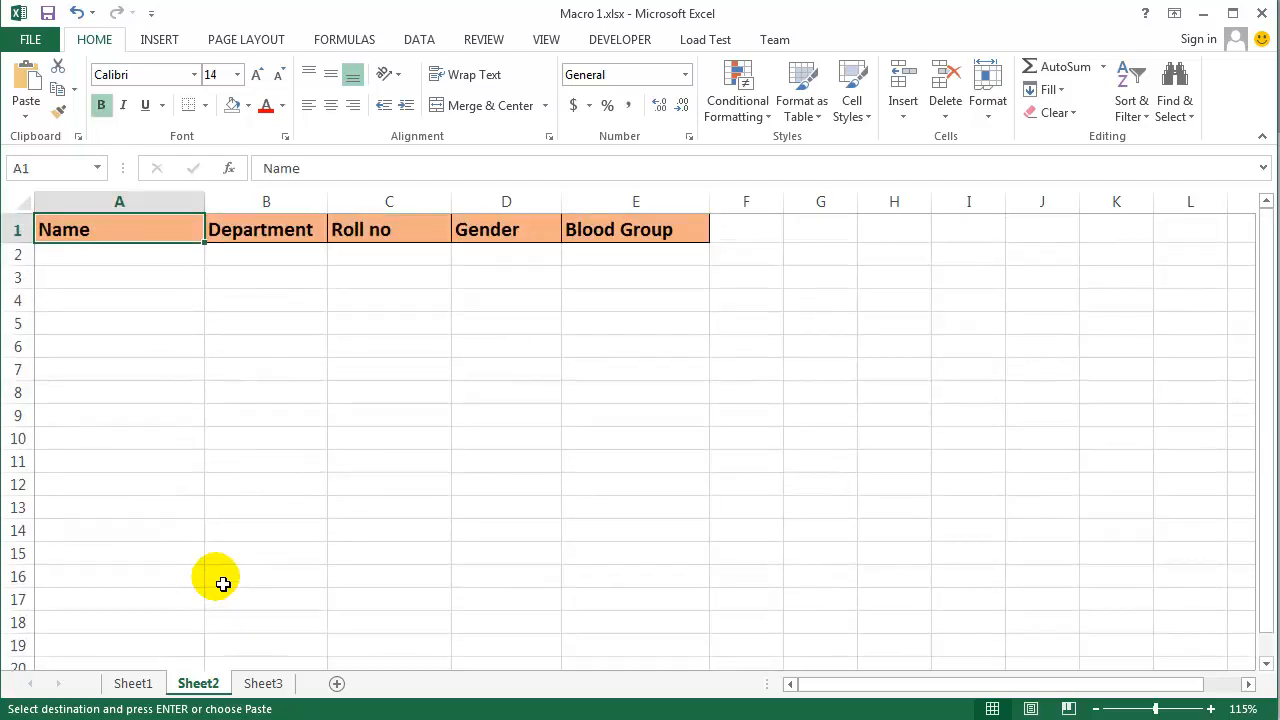
pyautogui.click(133, 683)
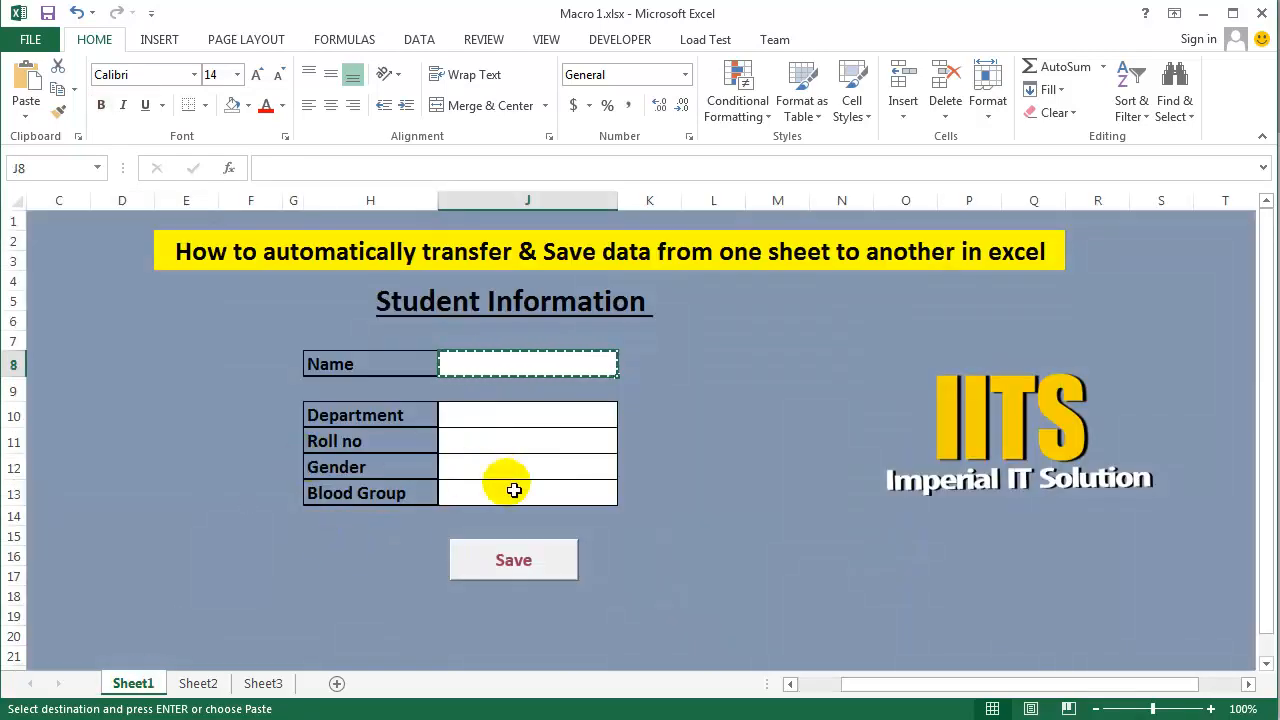
pyautogui.click(726, 415)
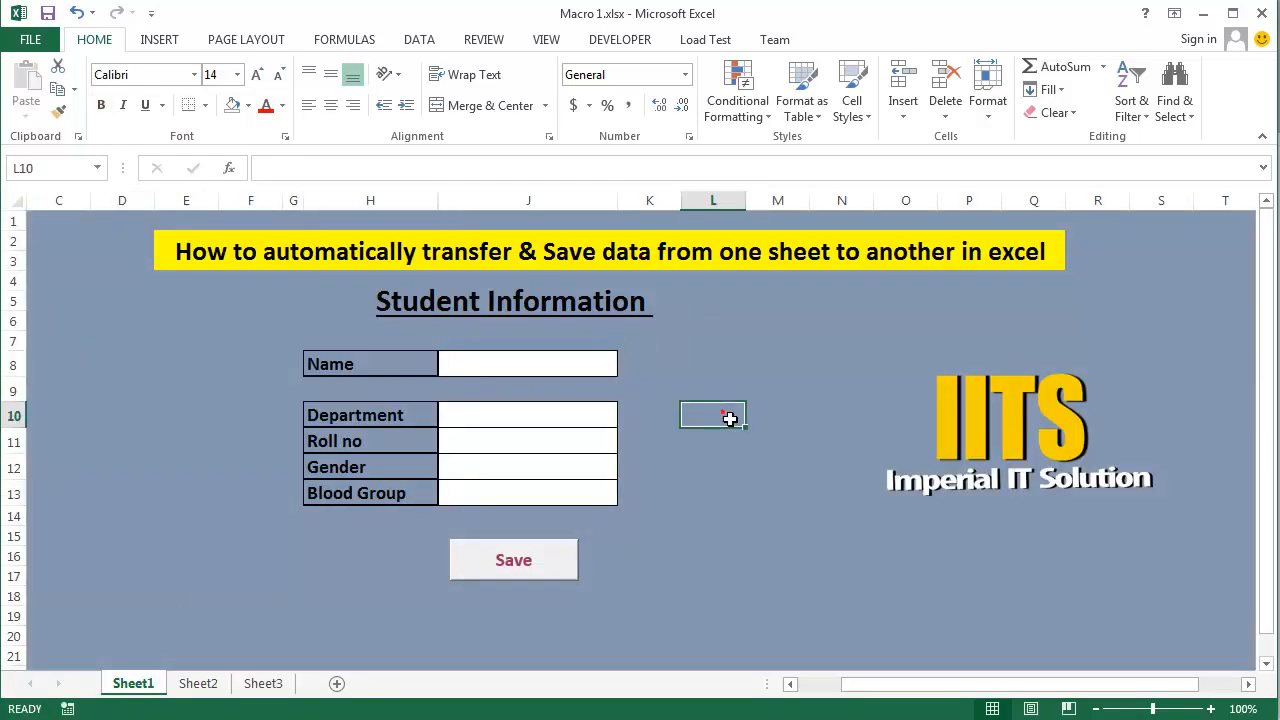
# - Enter the student's full name in the Name field of the Sheet1 form
pyautogui.click(495, 364)
pyautogui.click(510, 427)
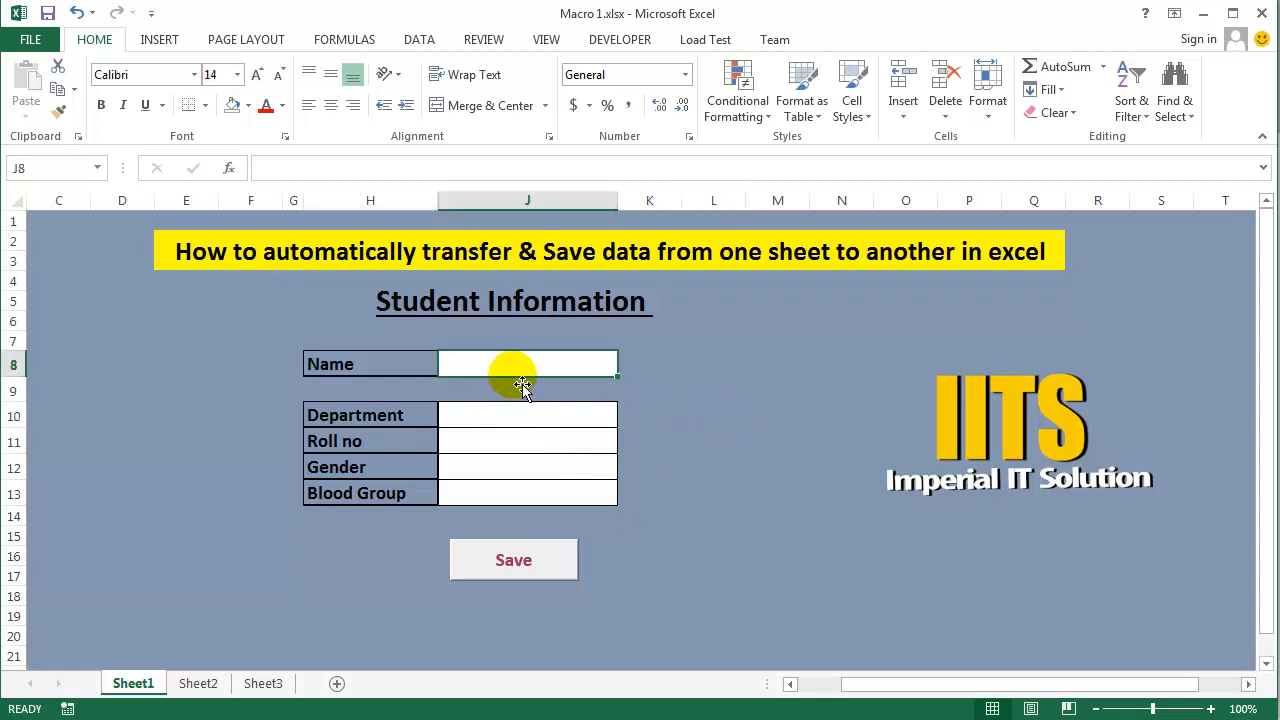
pyautogui.write('zuwelp')
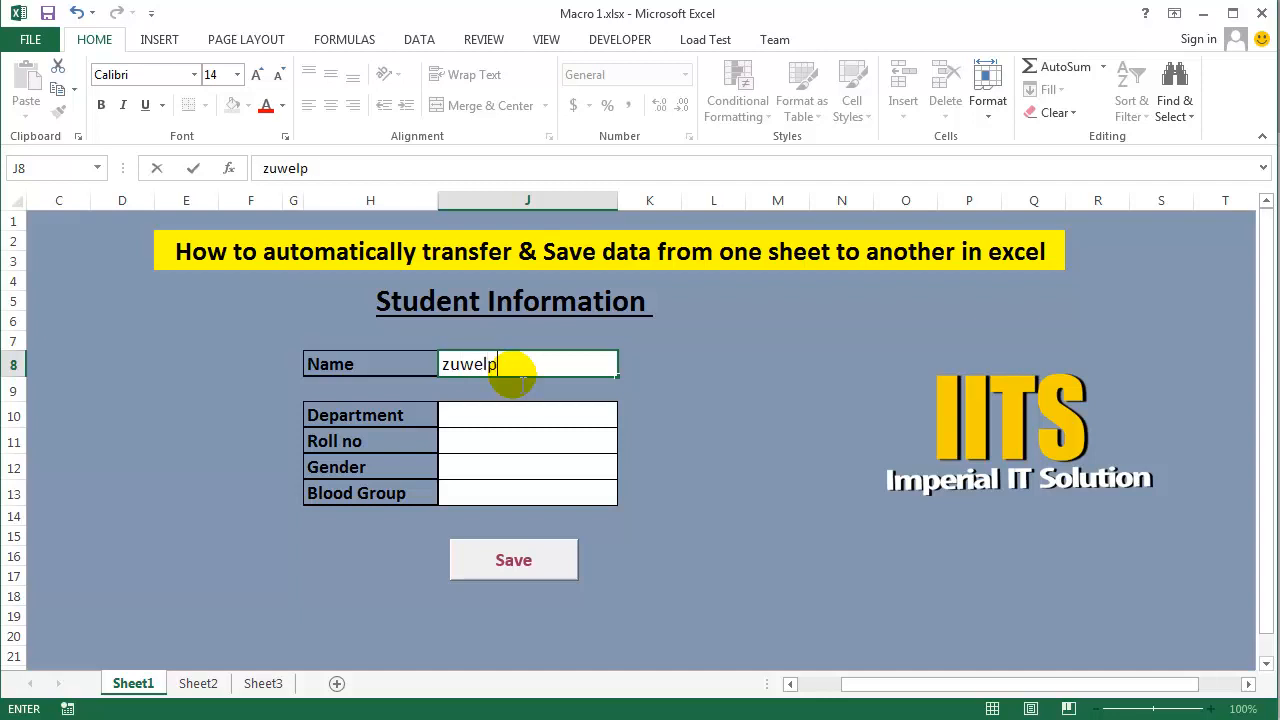
pyautogui.write('arves')
pyautogui.press('Return')
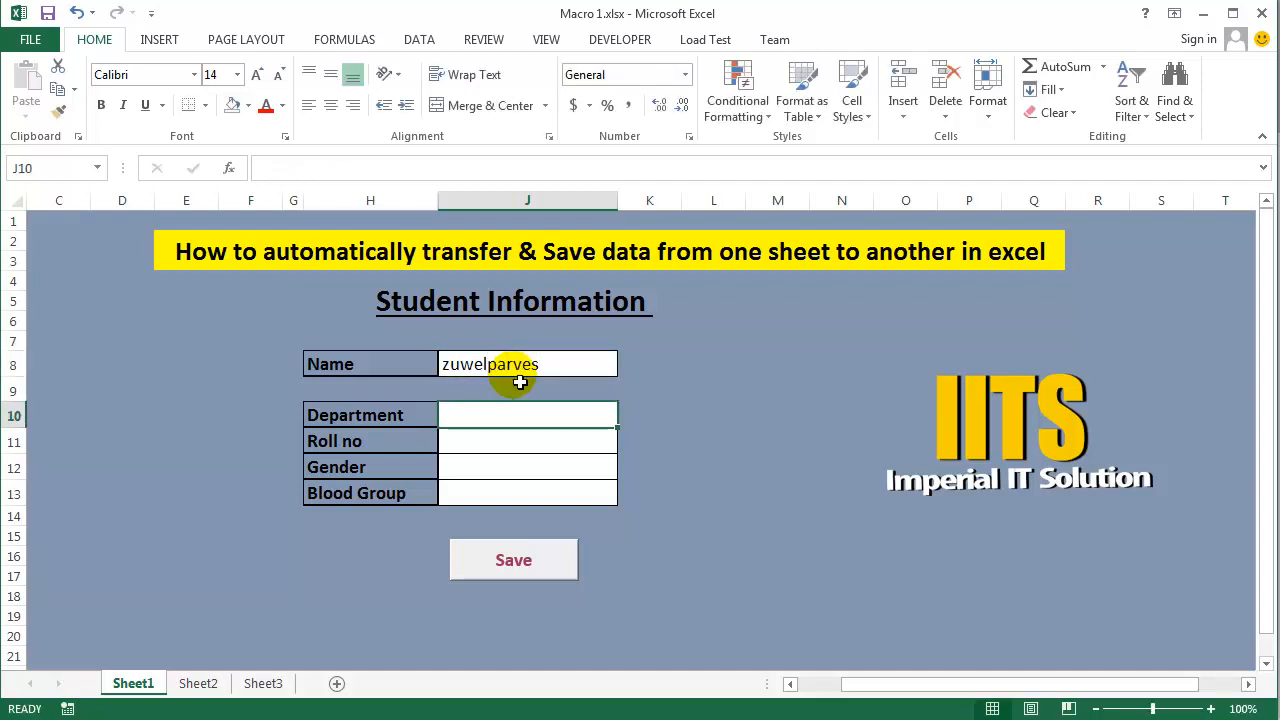
# - Fill in the rest of the form with department CSE, the roll number, gender Male and blood group A+
pyautogui.write('CSE')
pyautogui.press('Return')
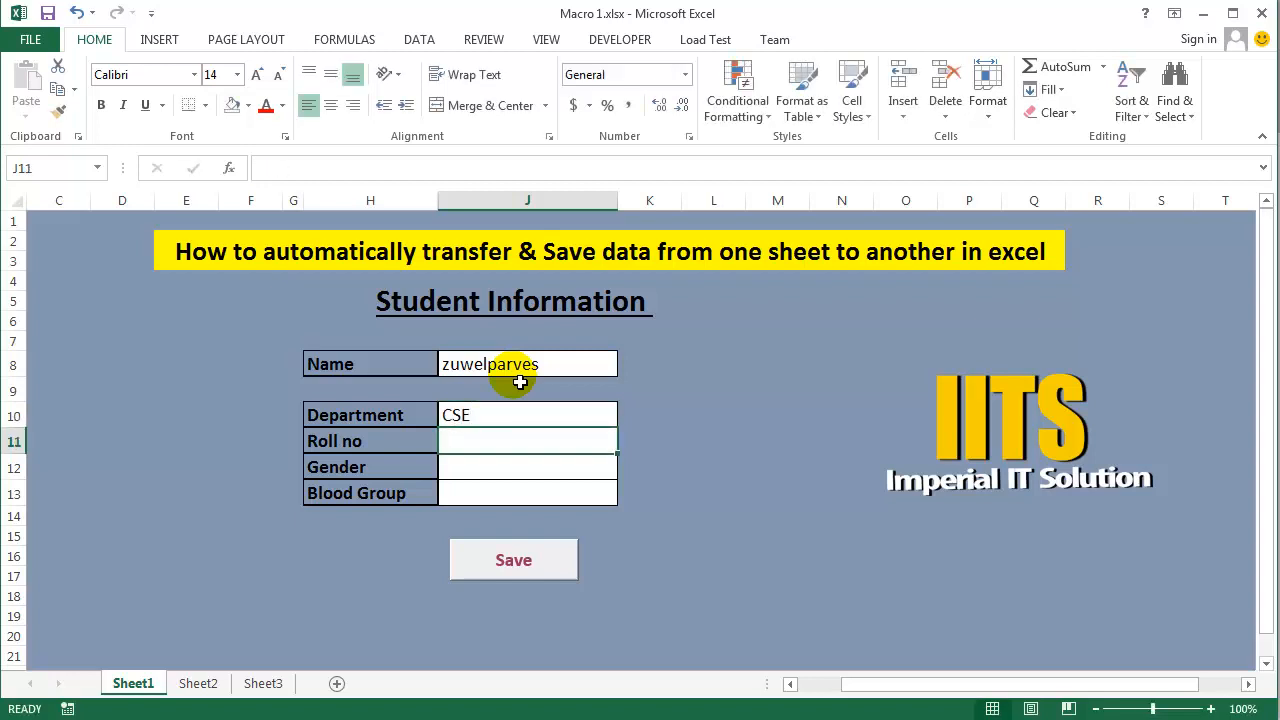
pyautogui.write('1001')
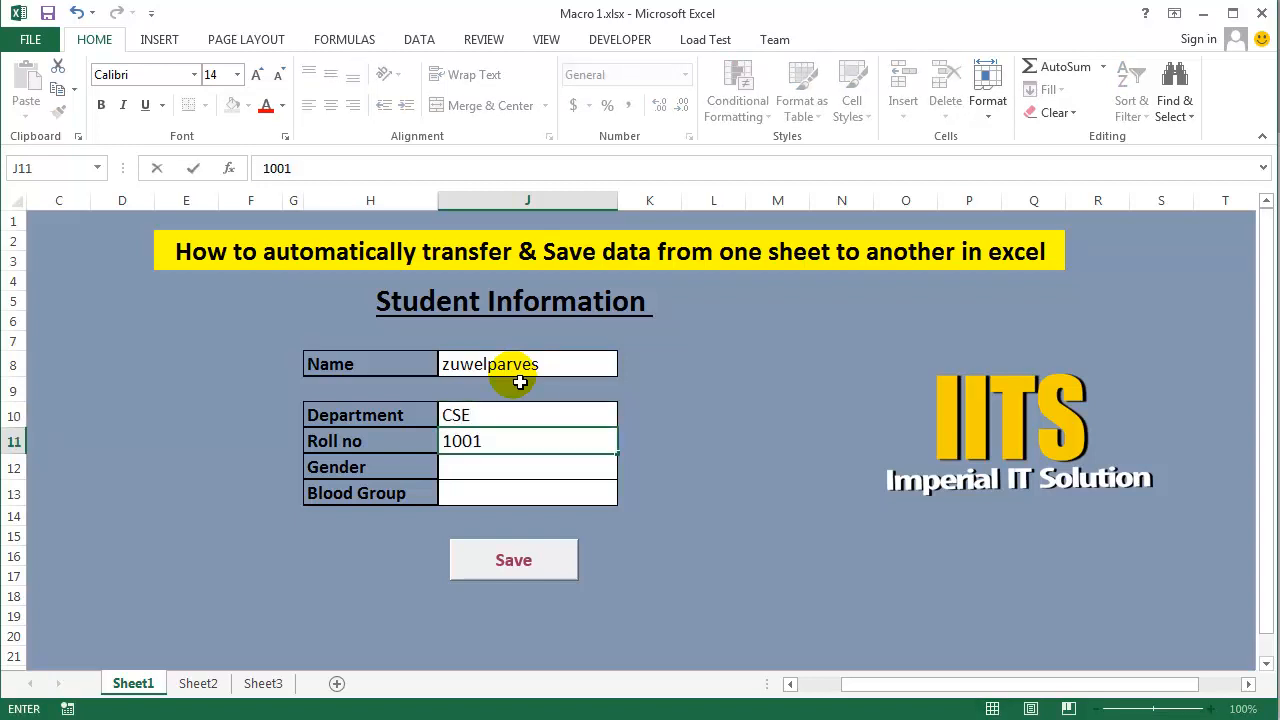
pyautogui.press('Return')
pyautogui.write('Male')
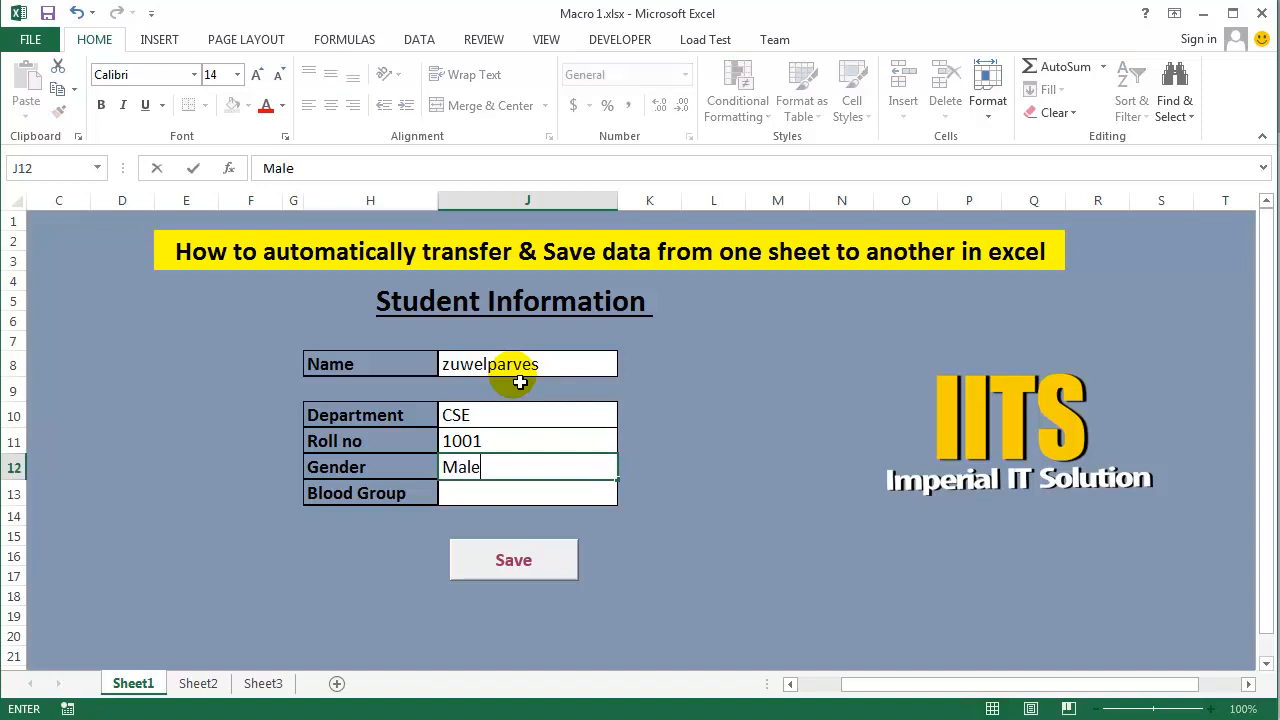
pyautogui.press('Return')
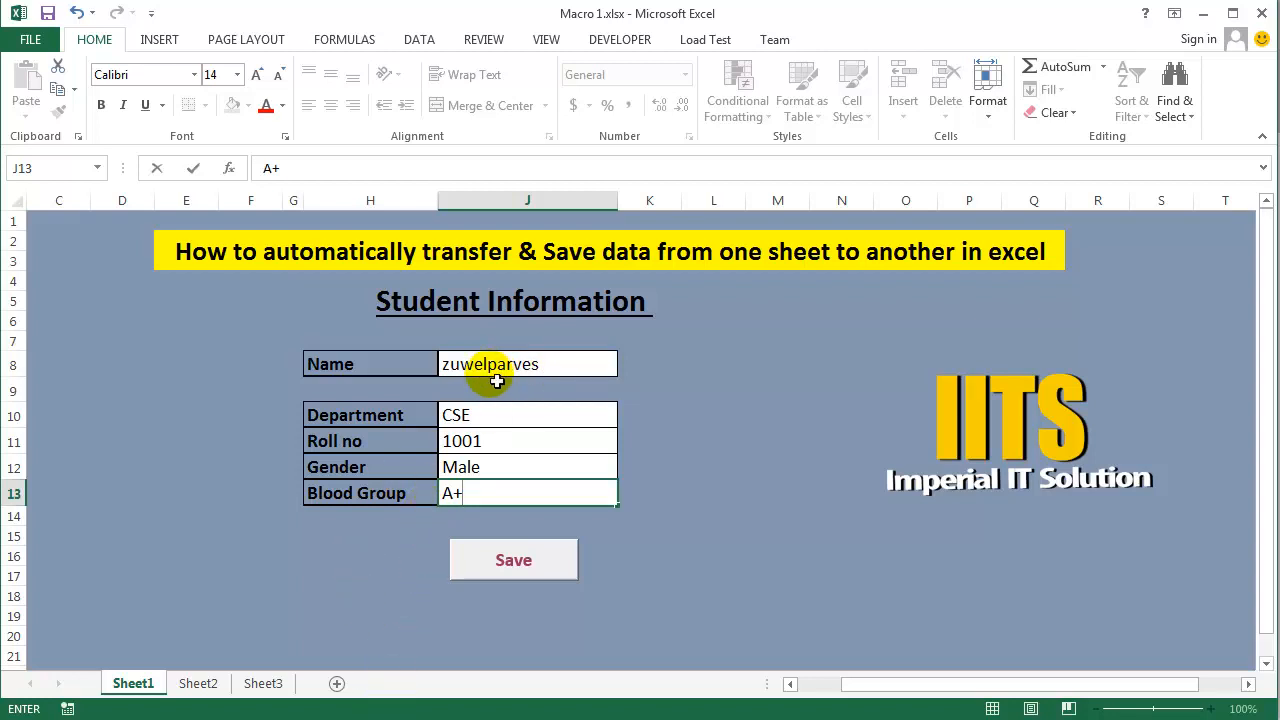
# - Copy the student's name from J8 on Sheet1 into cell A2 of Sheet2
pyautogui.click(496, 376)
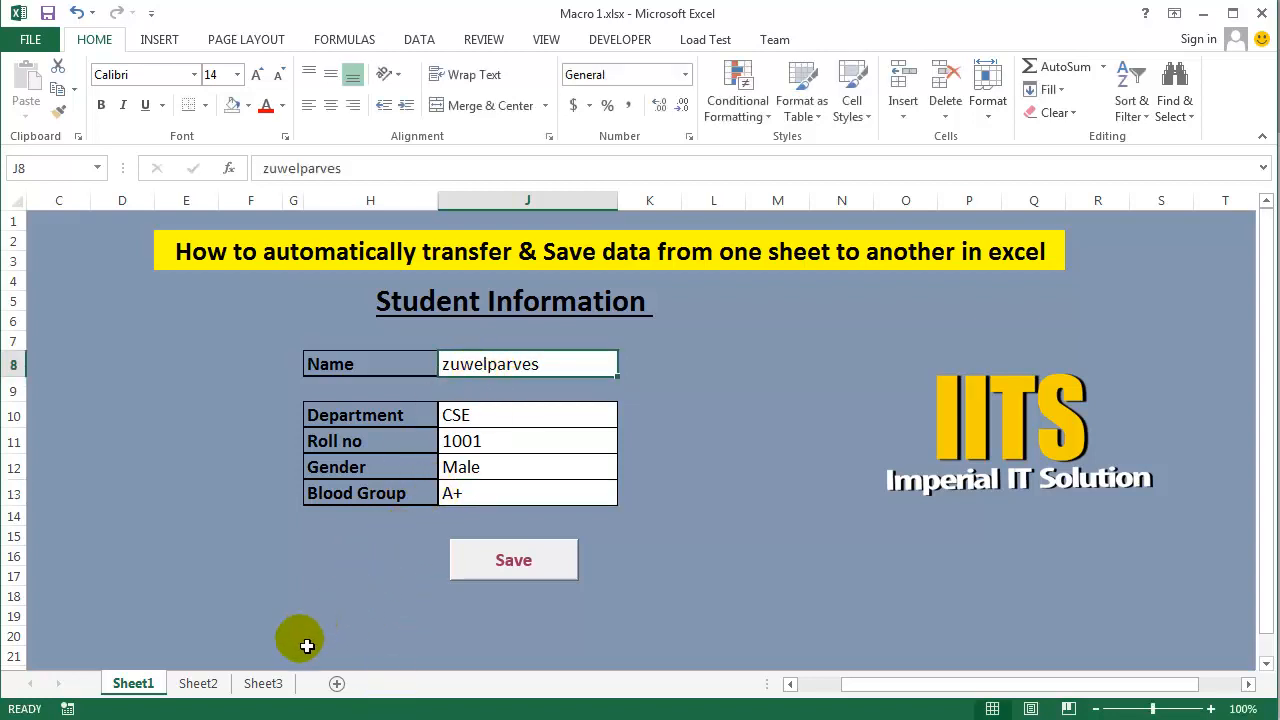
pyautogui.hotkey('ctrl', 'c')
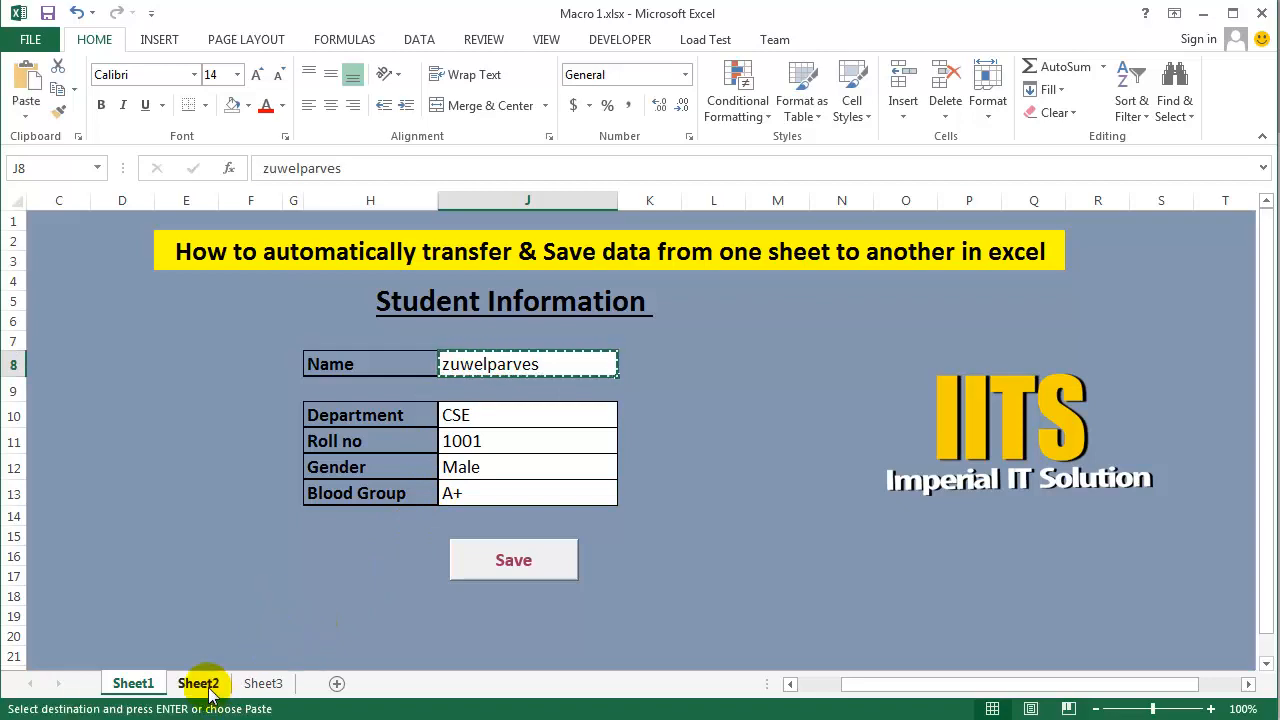
pyautogui.click(200, 683)
pyautogui.click(88, 253)
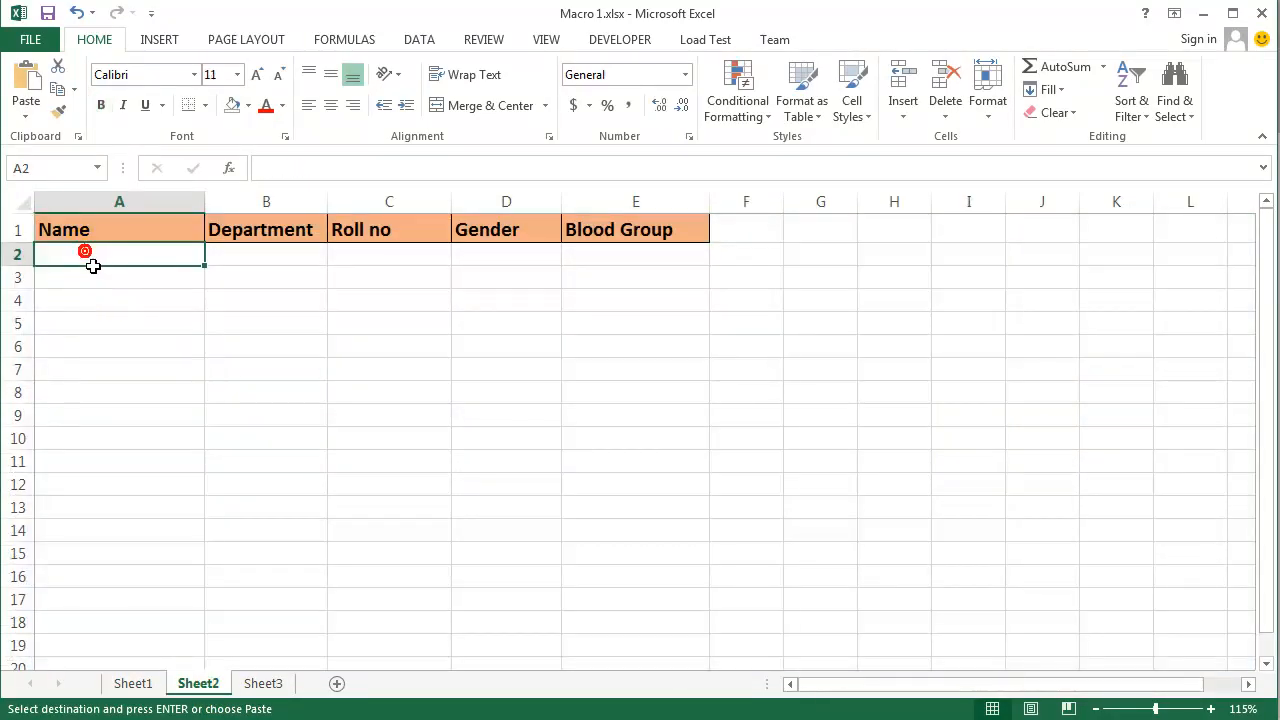
pyautogui.hotkey('ctrl', 'v')
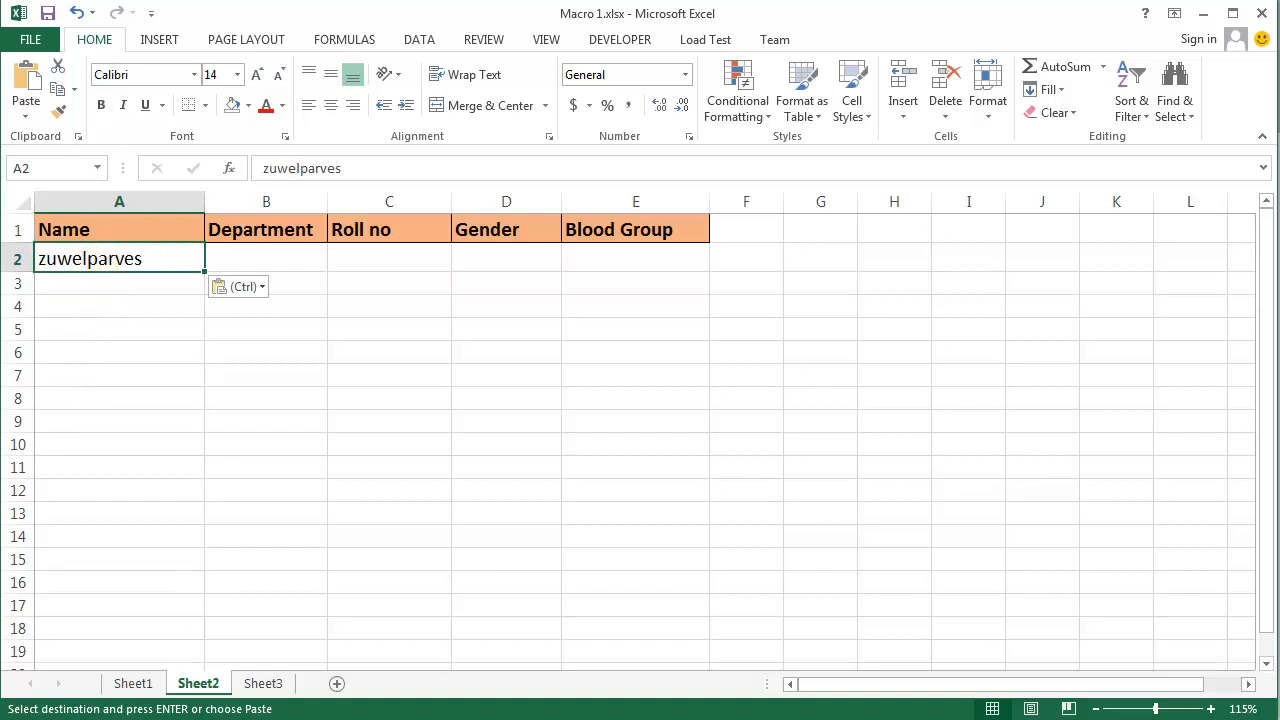
# - Copy the department through blood group entries in J10:J13 on Sheet1 and paste them into Sheet2 starting at A2
pyautogui.click(131, 683)
pyautogui.click(478, 595)
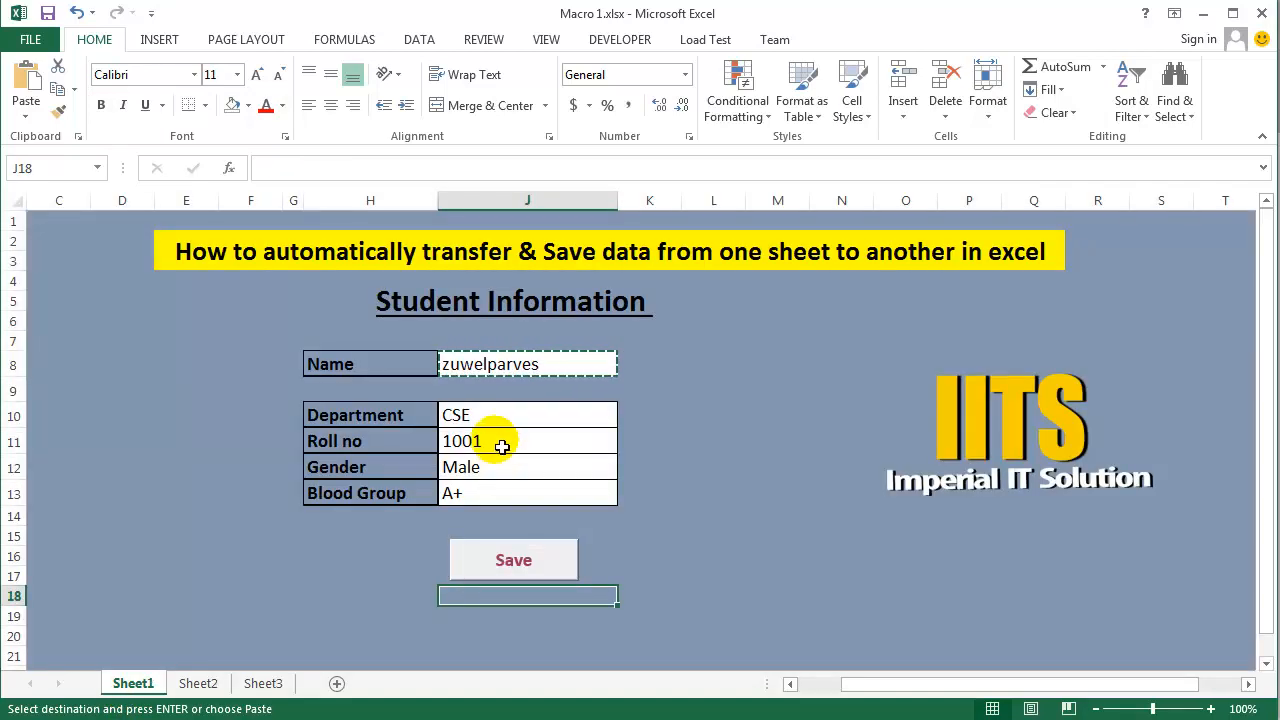
pyautogui.moveTo(494, 420); pyautogui.dragTo(496, 500)
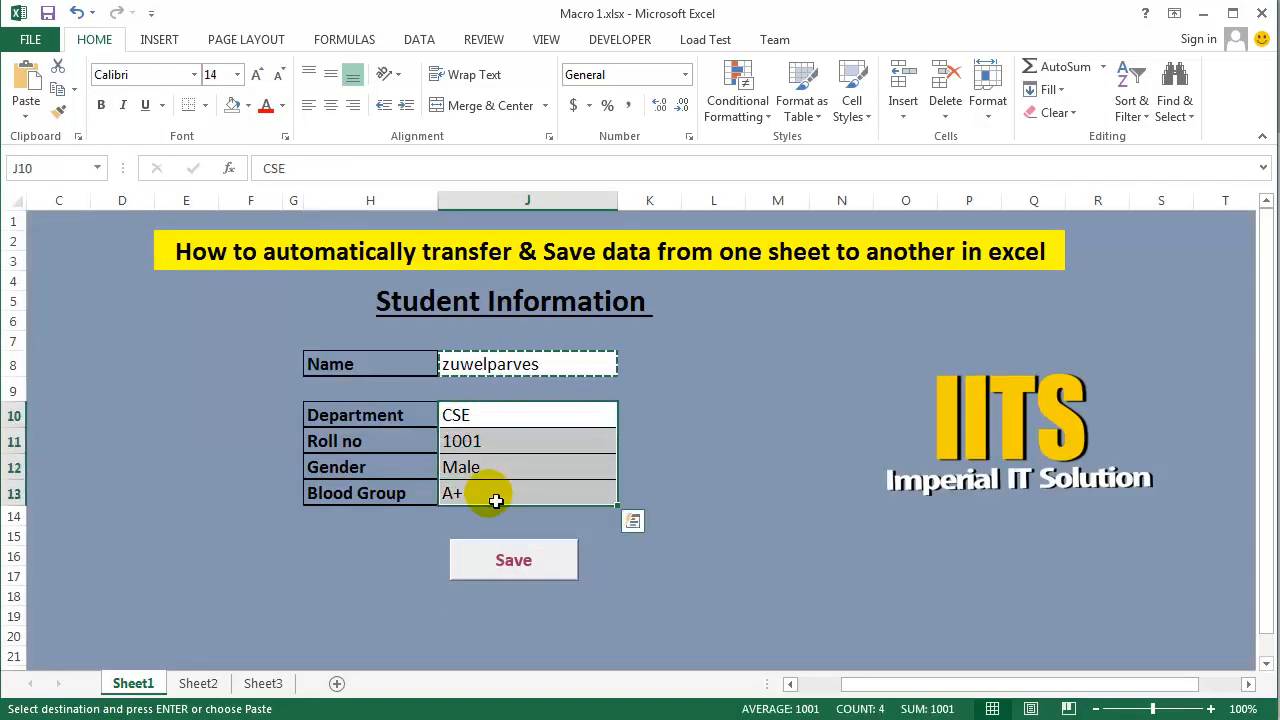
pyautogui.hotkey('ctrl', 'c')
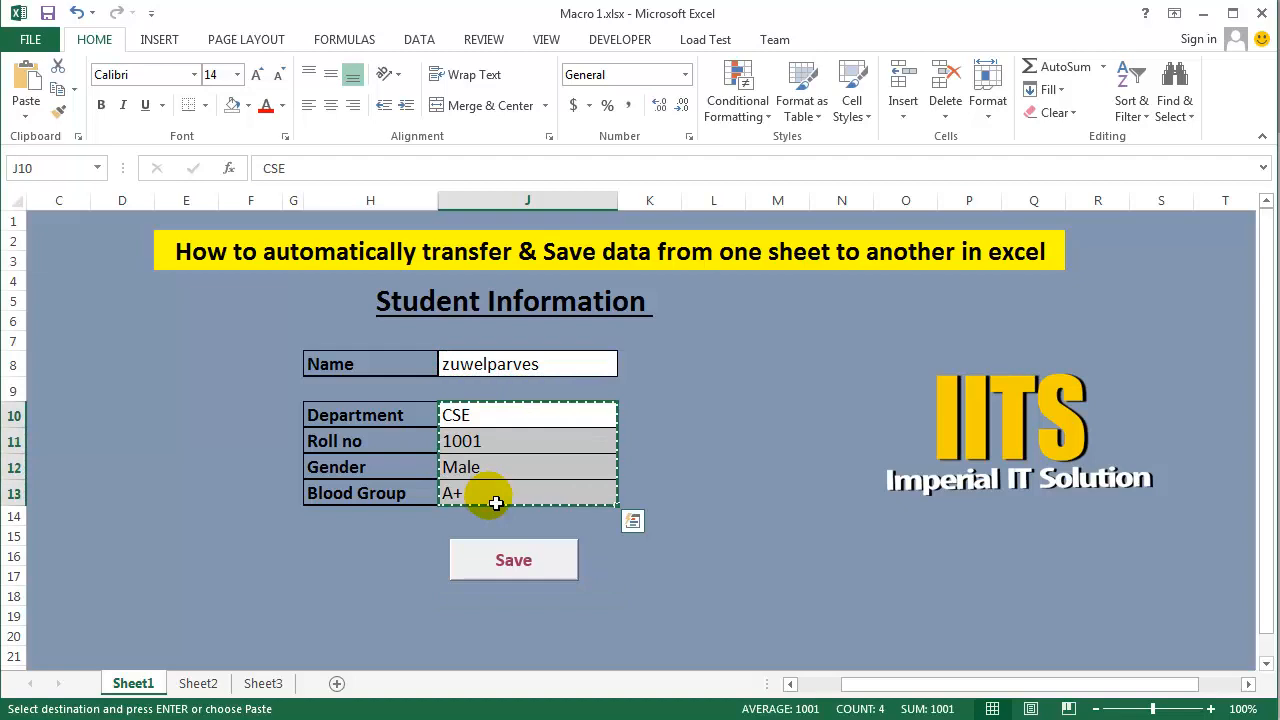
pyautogui.click(203, 683)
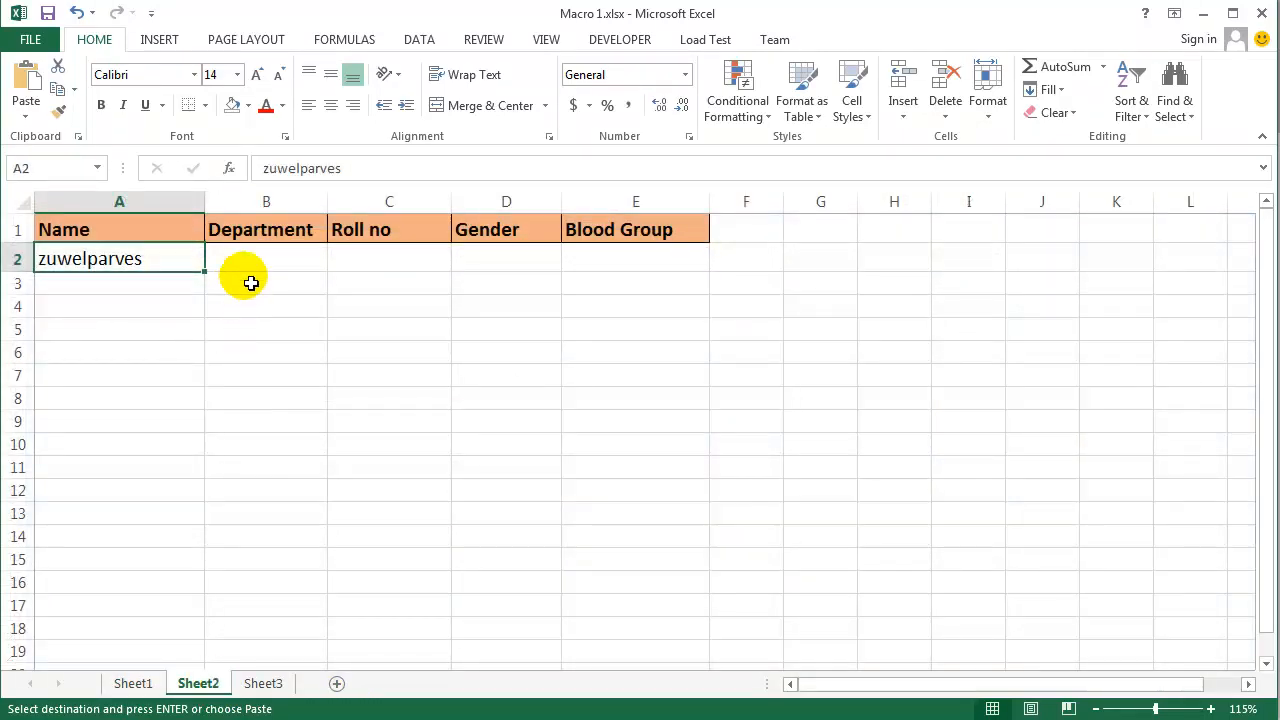
pyautogui.hotkey('ctrl', 'v')
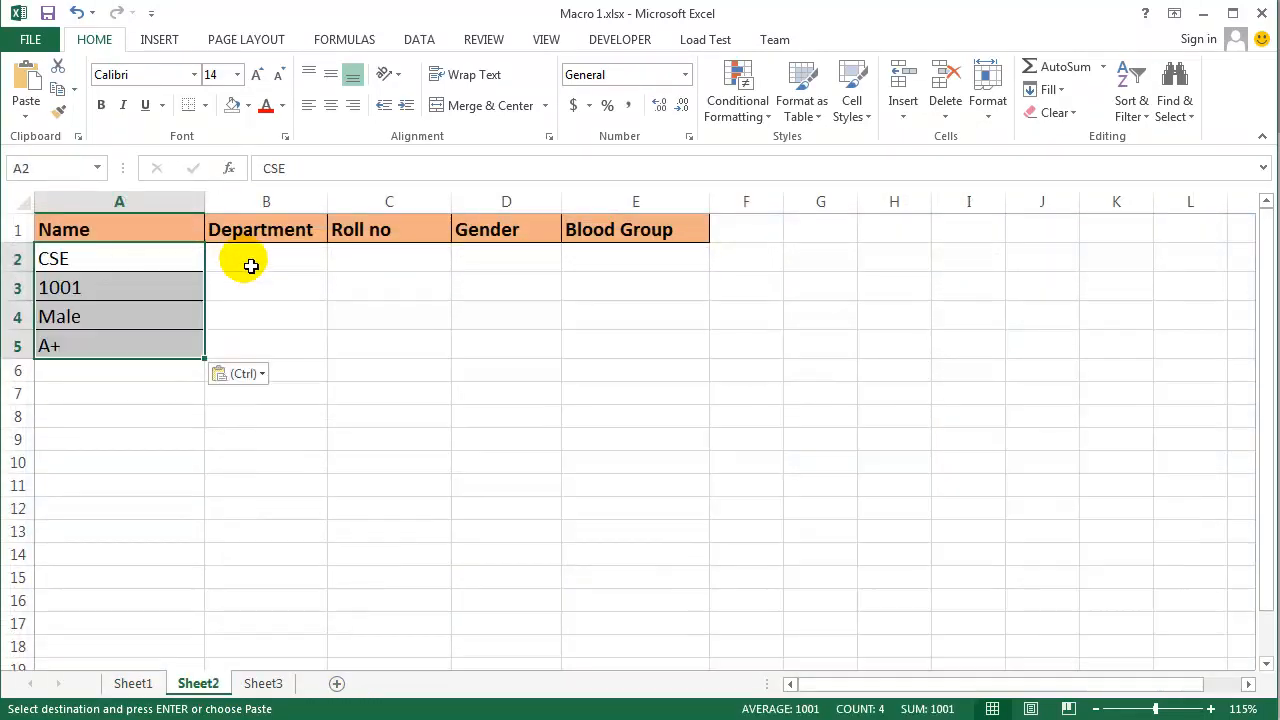
# - Undo the last paste on Sheet2 and select the first empty cell under Department, B2
pyautogui.hotkey('ctrl', 'z')
pyautogui.click(250, 265)
pyautogui.hotkey('ctrl', 'c')
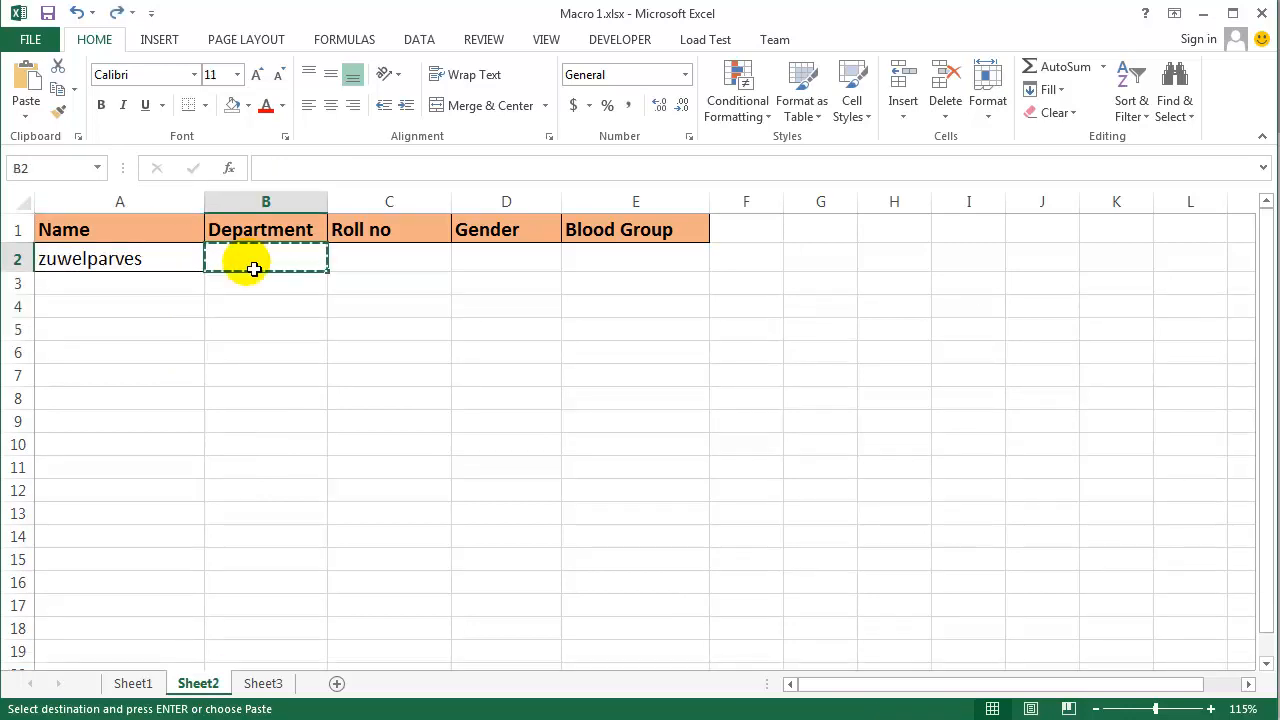
# - Try pasting the Sheet1 entries from J10:J13 into Sheet2 starting at B2, and clear the pasted cells B2:B5
pyautogui.click(132, 683)
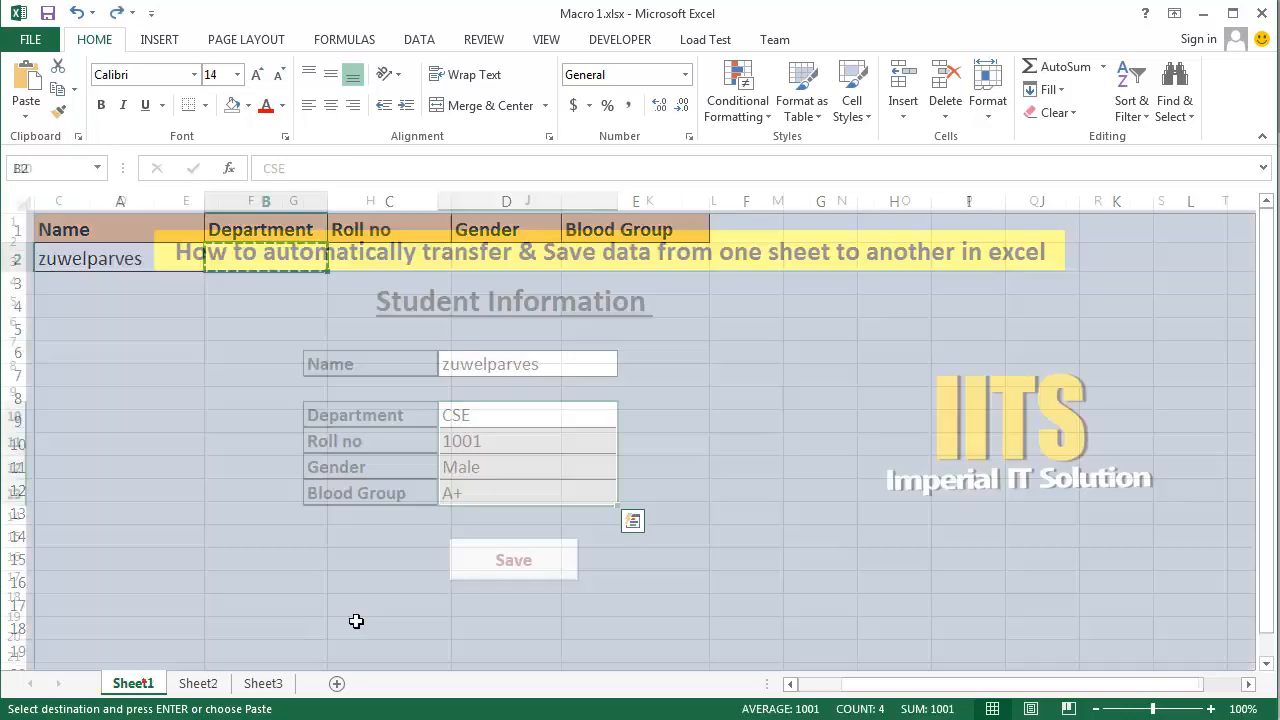
pyautogui.click(198, 683)
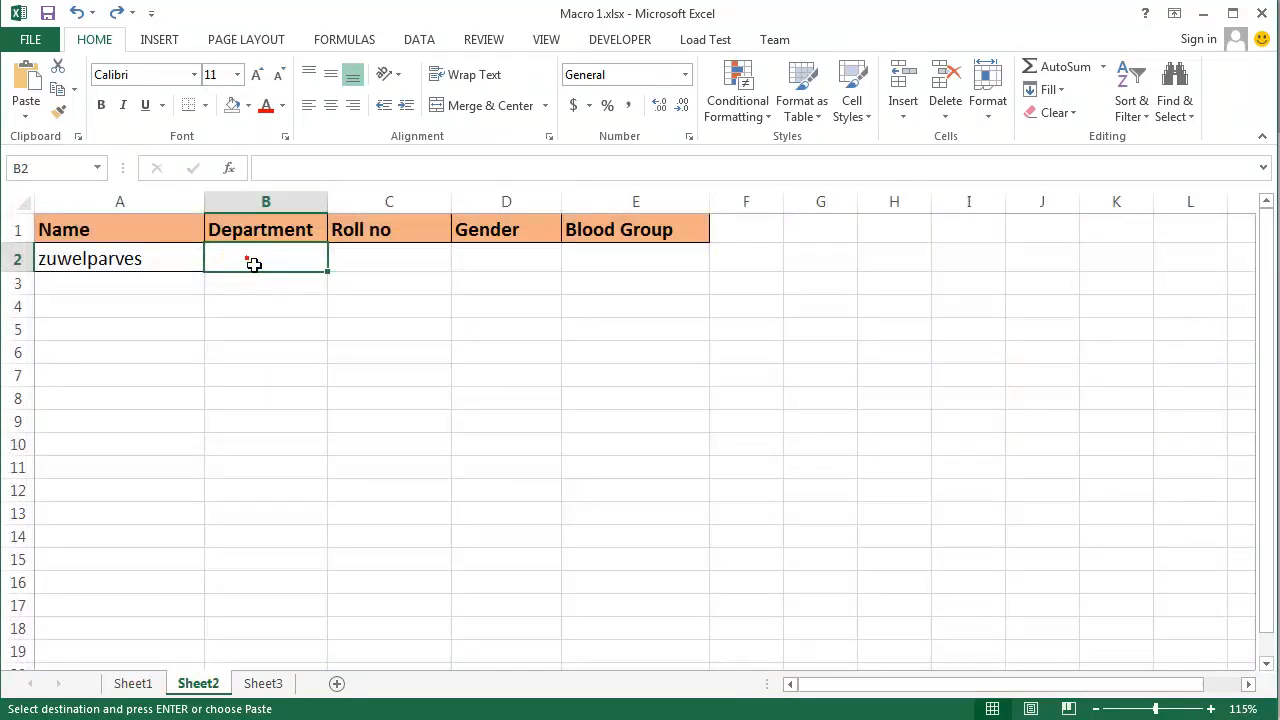
pyautogui.hotkey('ctrl', 'v')
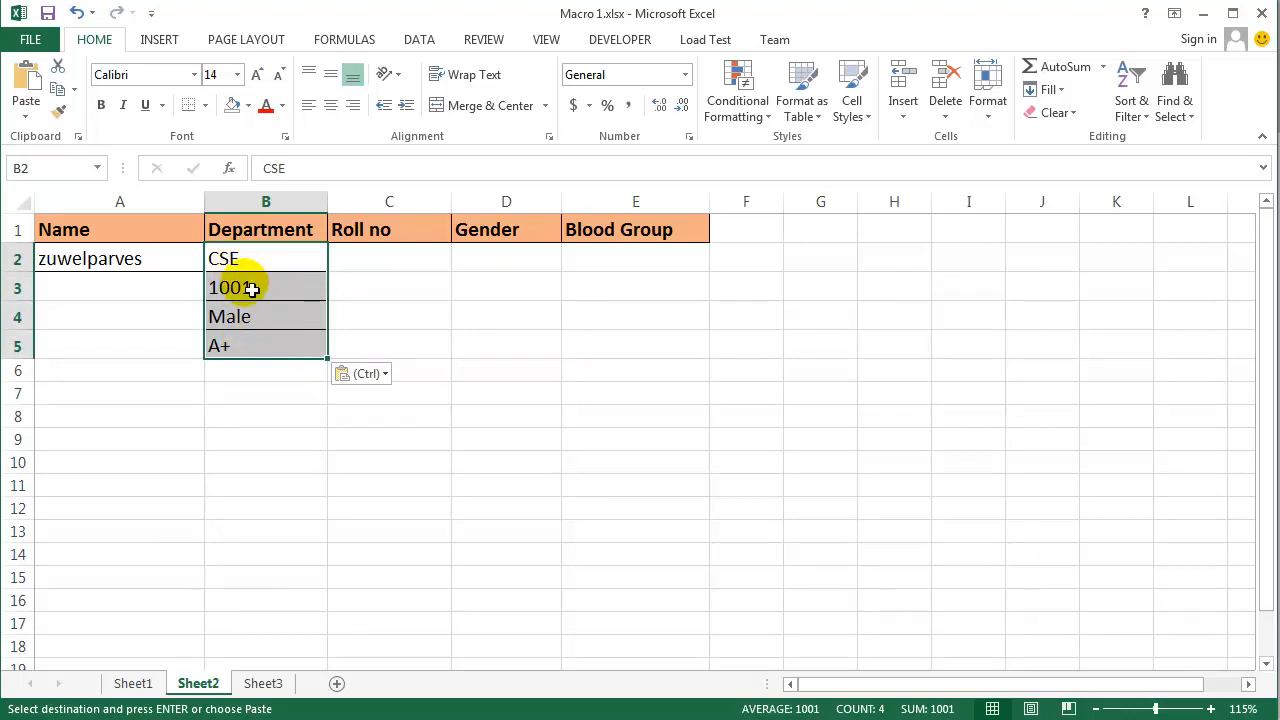
pyautogui.press('Delete')
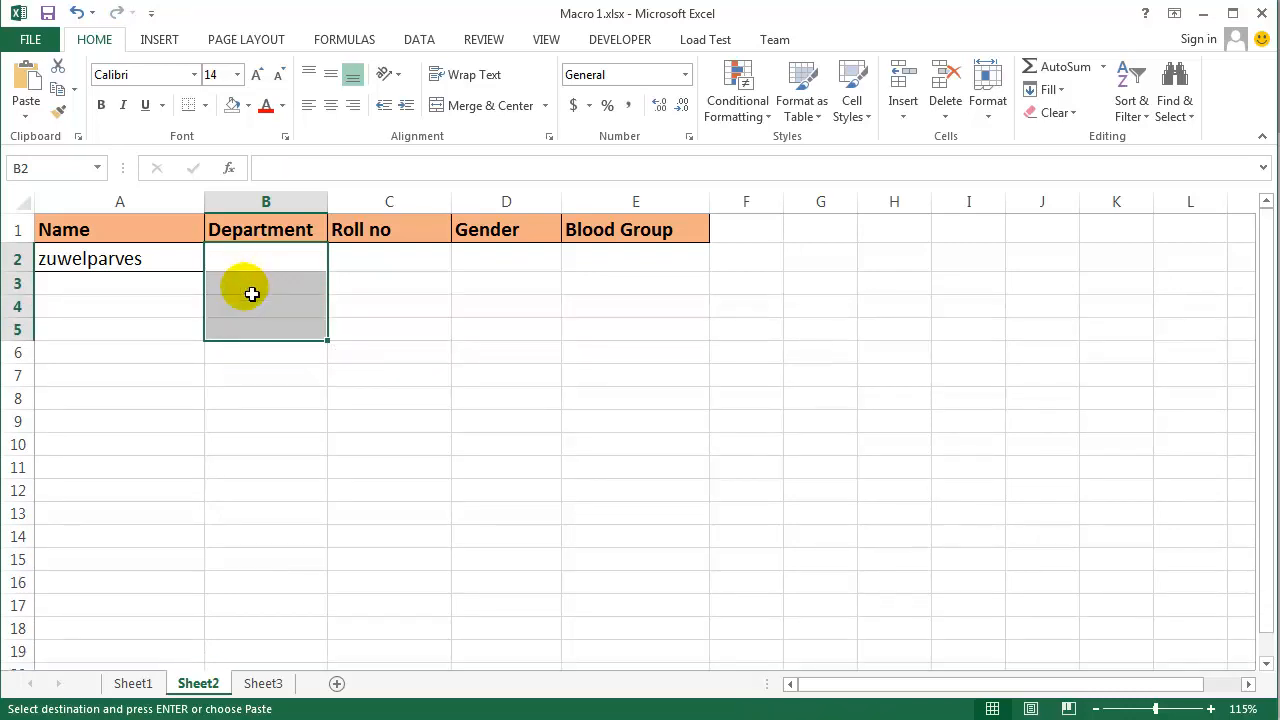
# - Return to the copied J10:J13 entries on Sheet1 and select B2 on Sheet2 as the paste destination
pyautogui.click(133, 683)
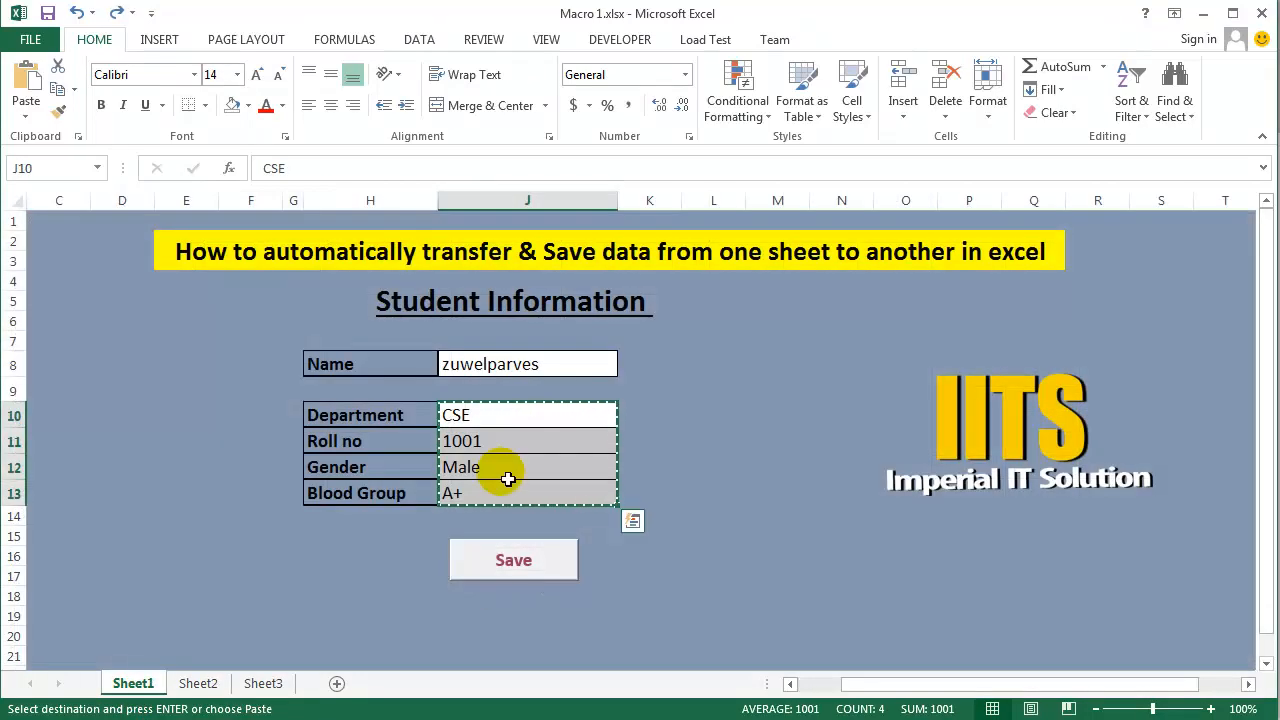
pyautogui.click(198, 684)
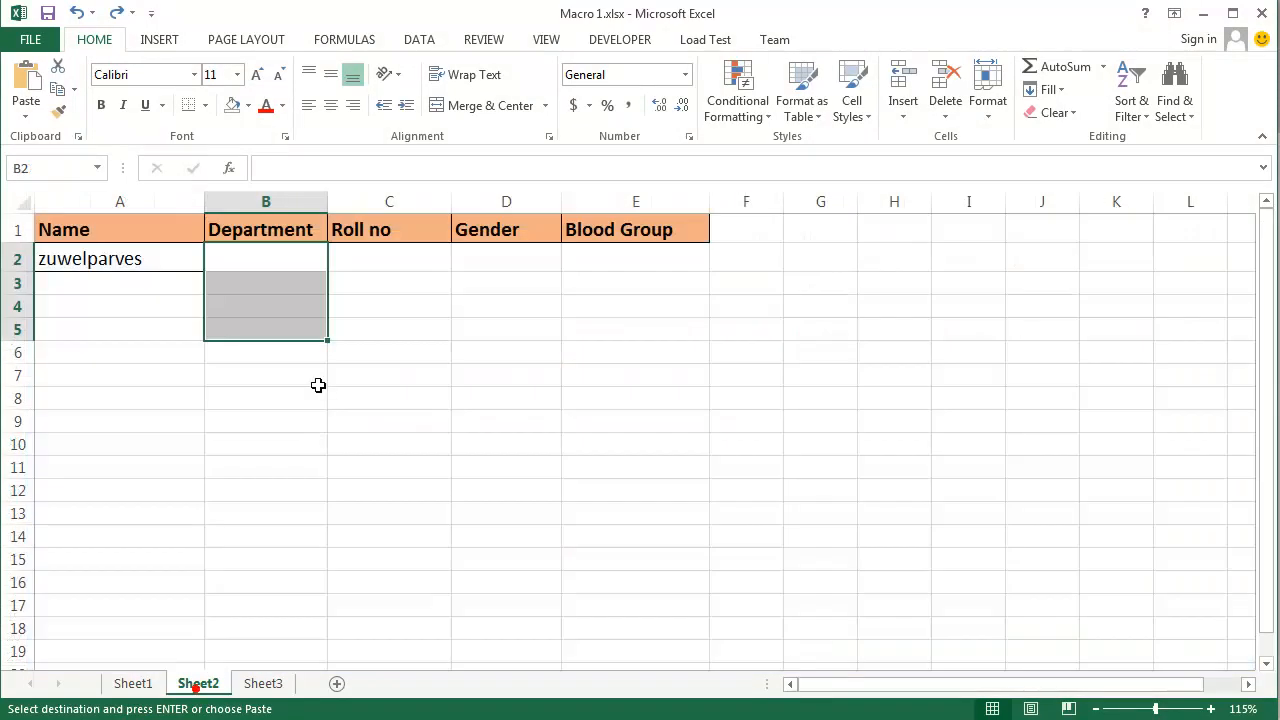
pyautogui.click(256, 260)
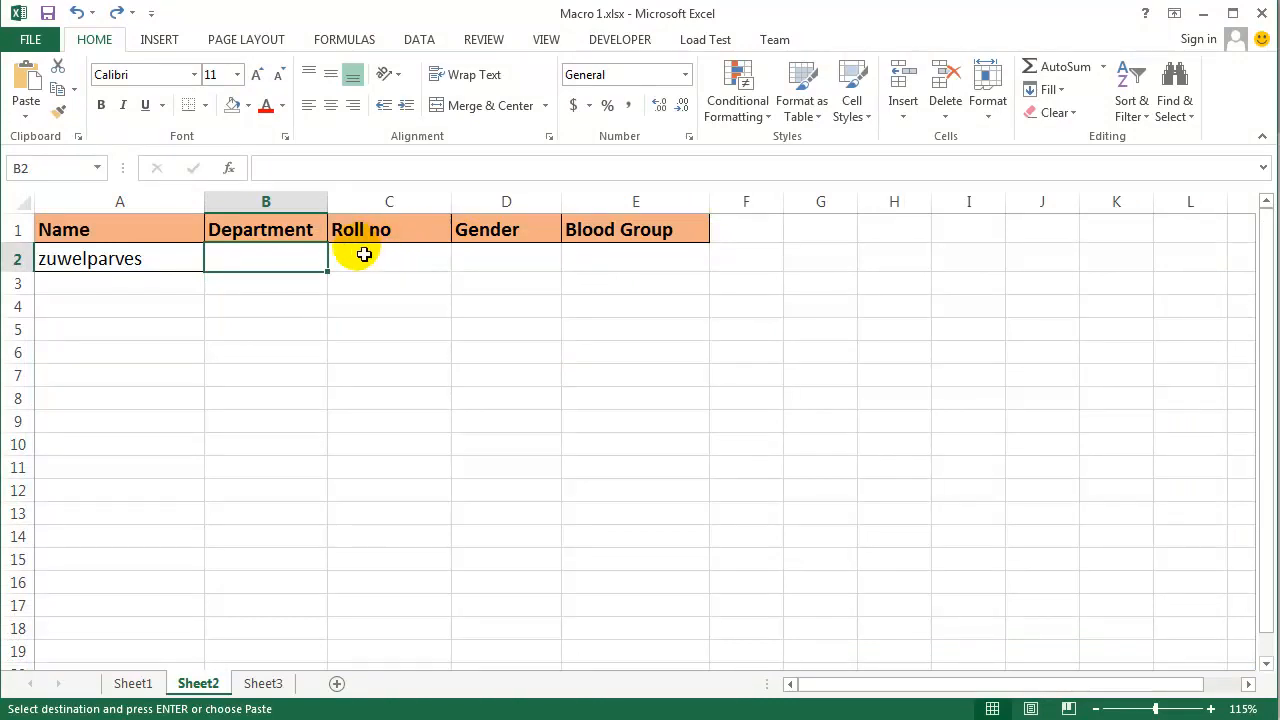
pyautogui.rightClick(254, 265)
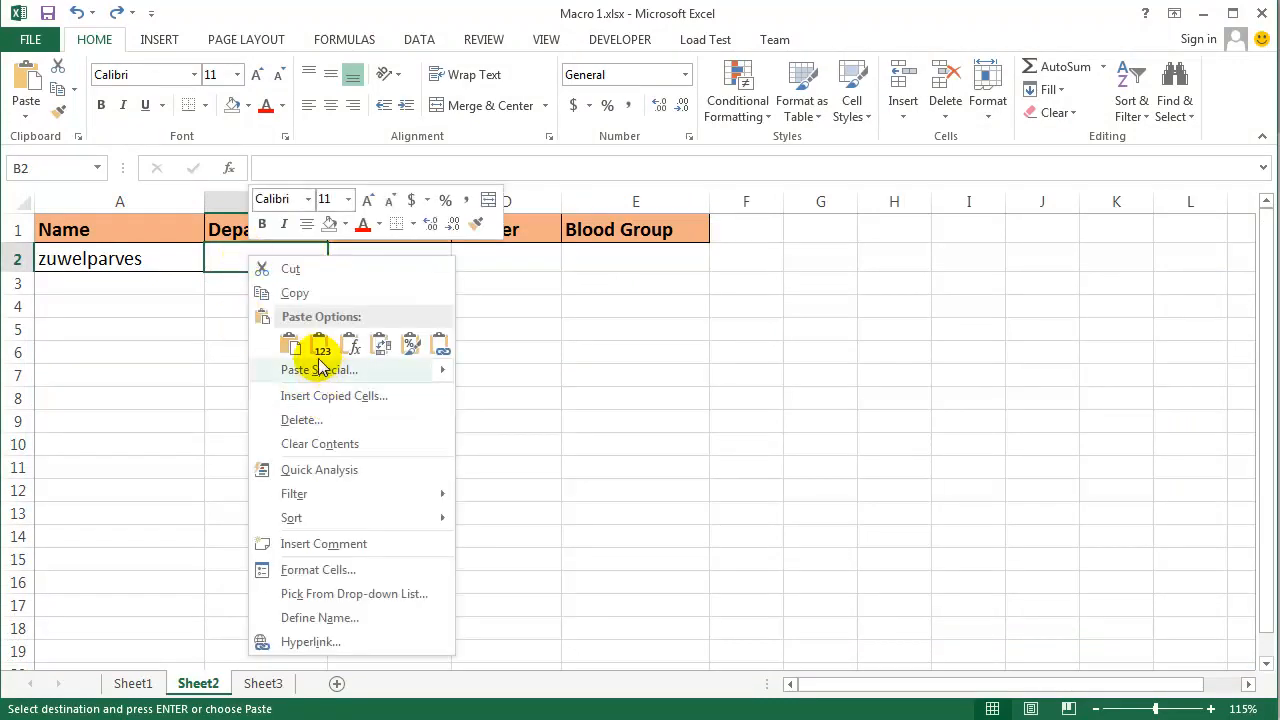
pyautogui.moveTo(301, 370)
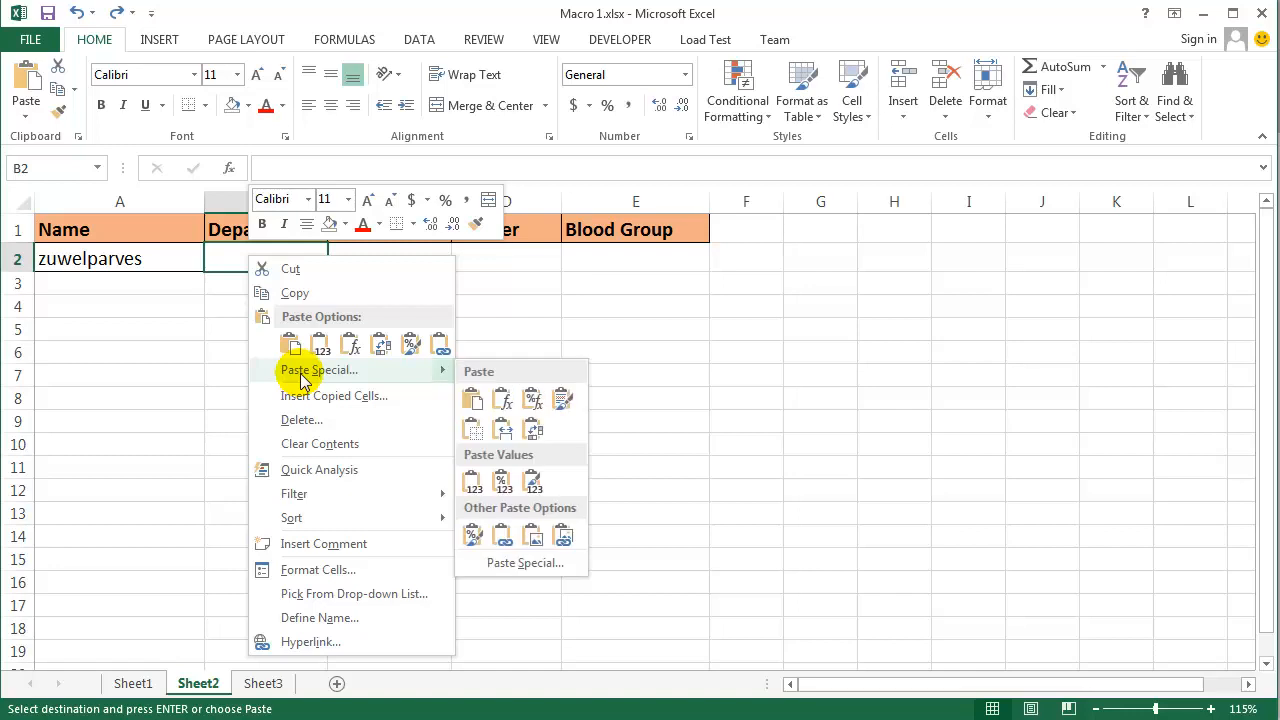
pyautogui.click(27, 118)
pyautogui.click(56, 329)
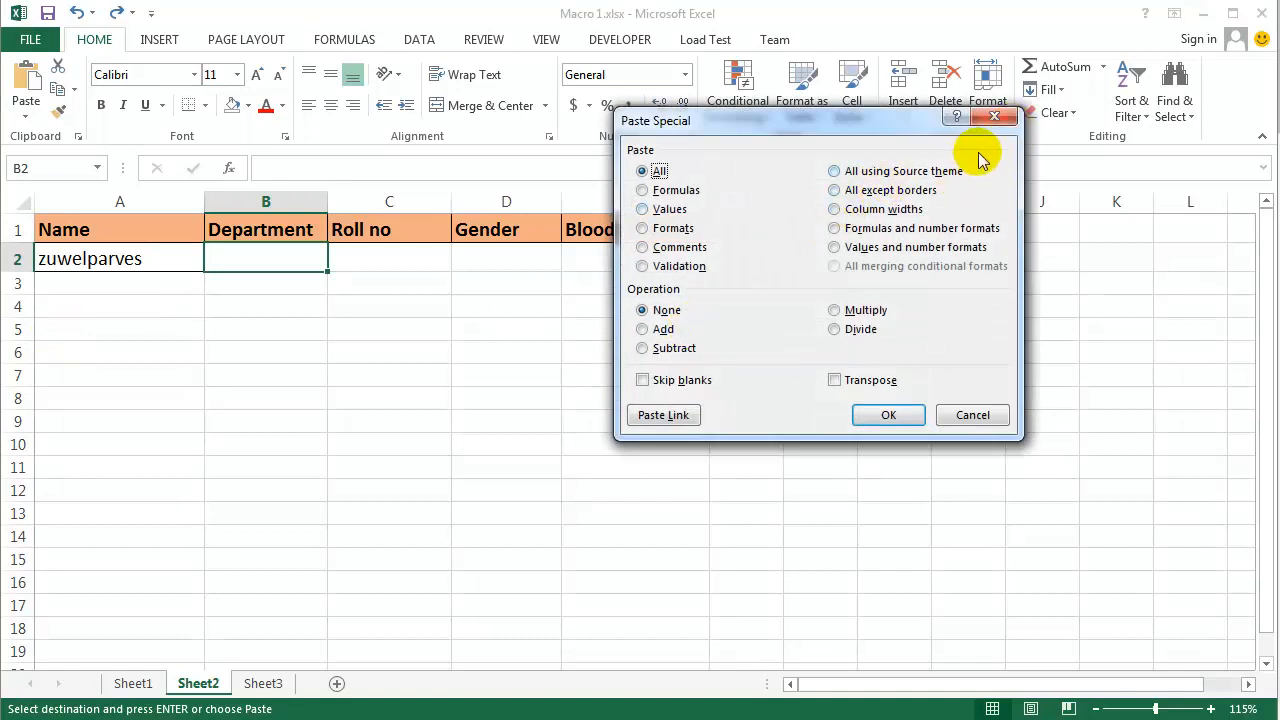
pyautogui.click(995, 117)
# - Paste the copied department through blood group entries across row 2 from B2 using Paste Special with Transpose
pyautogui.rightClick(263, 266)
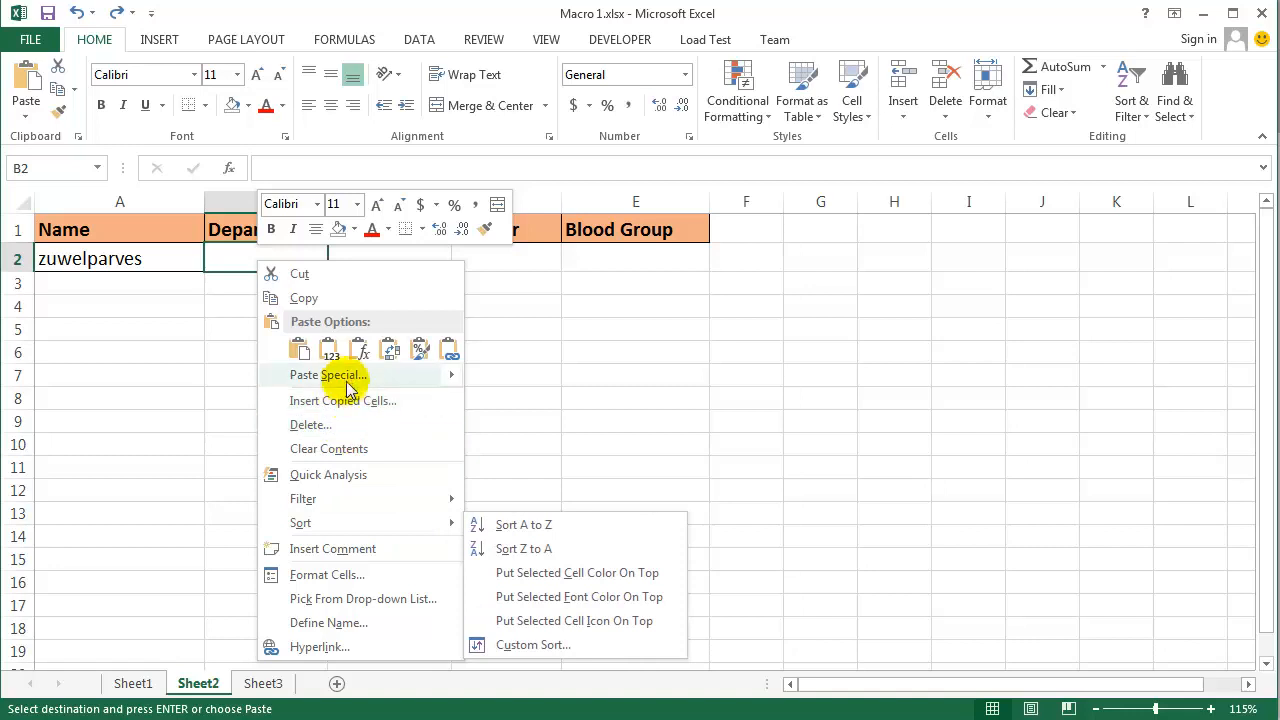
pyautogui.moveTo(351, 374)
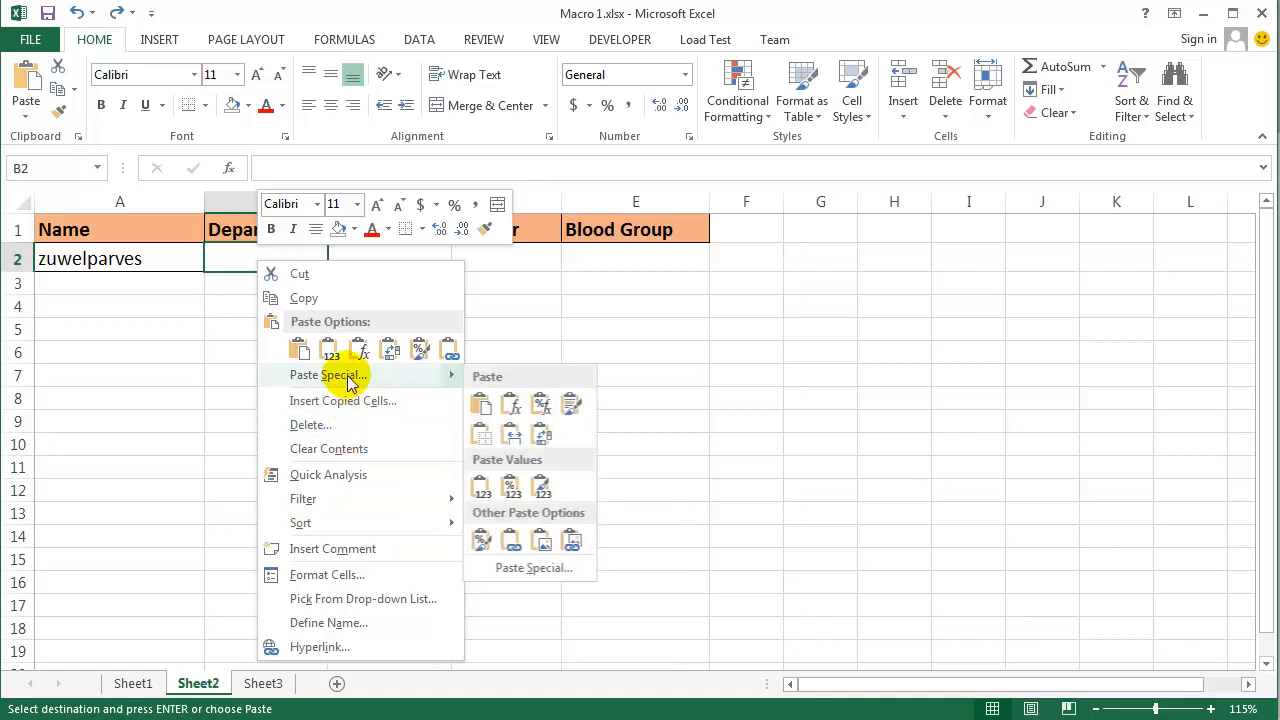
pyautogui.click(516, 570)
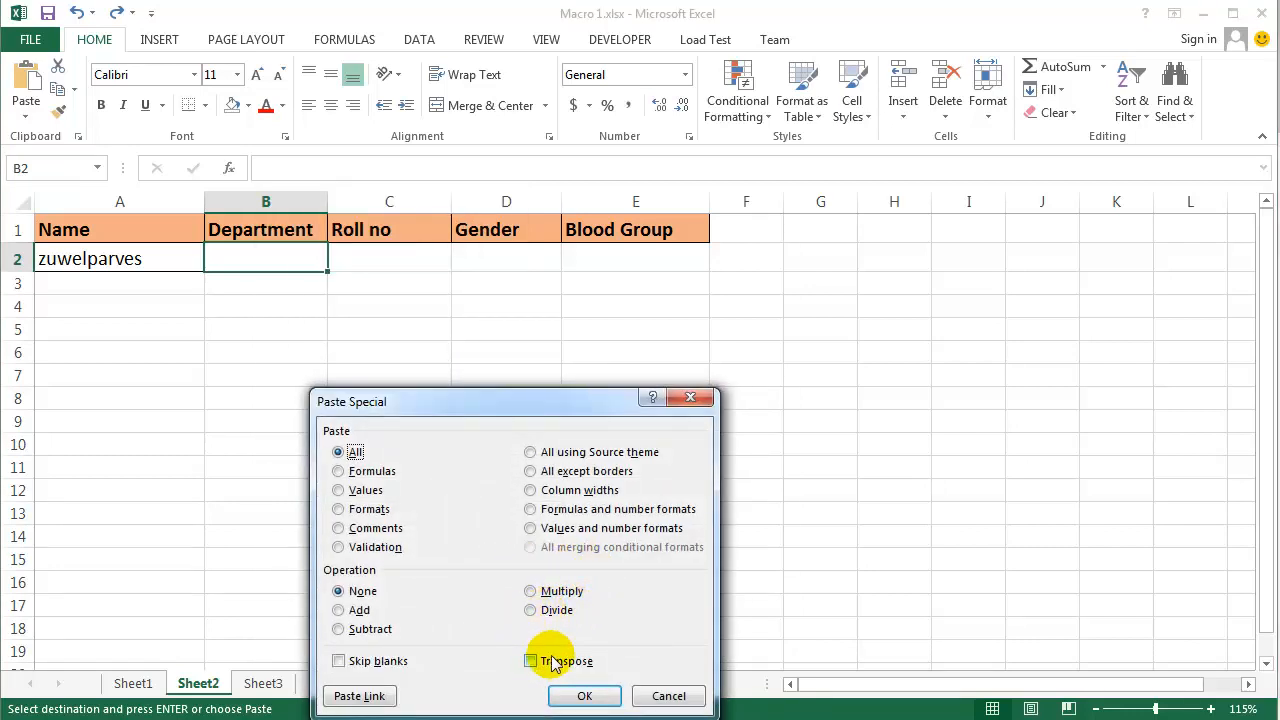
pyautogui.click(553, 662)
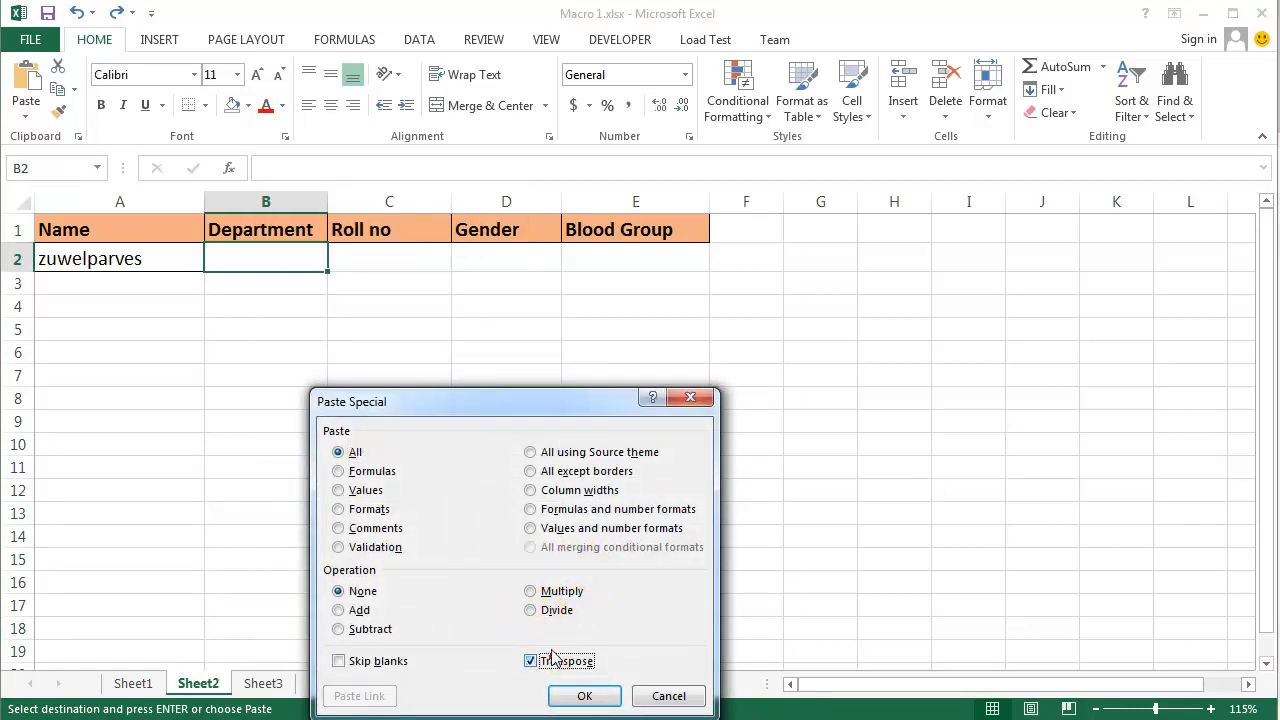
pyautogui.click(589, 702)
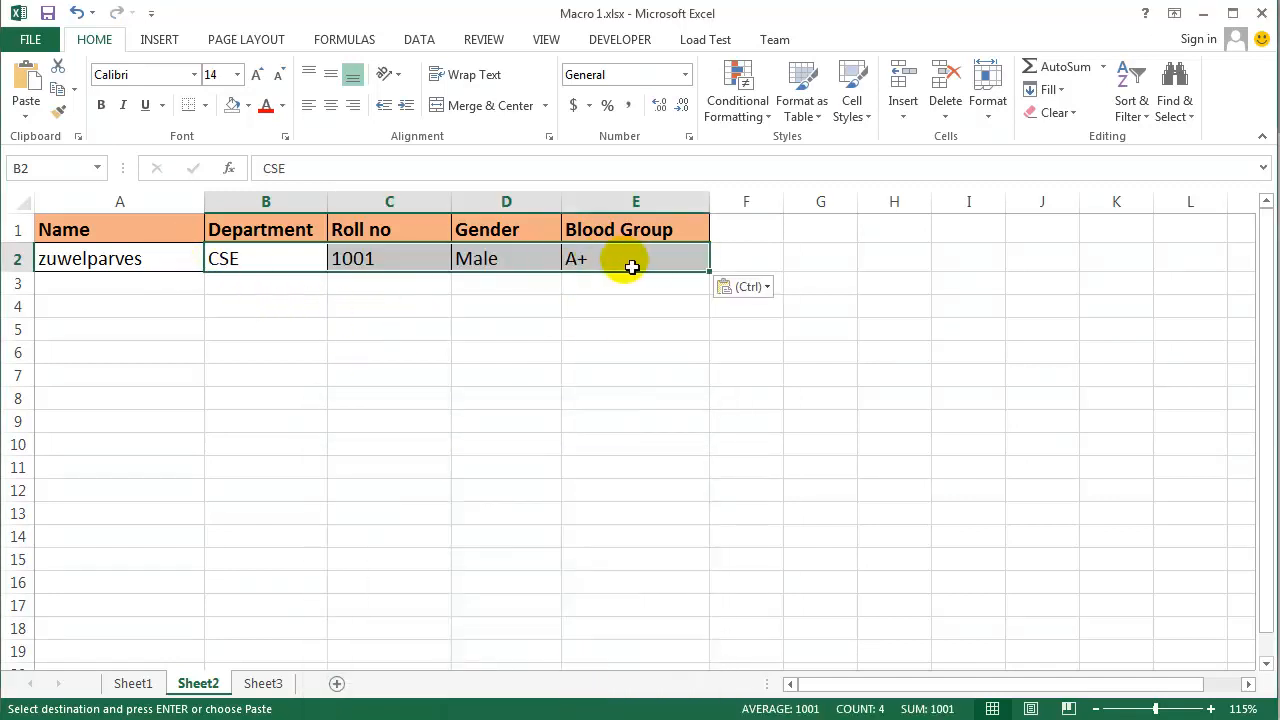
pyautogui.click(634, 349)
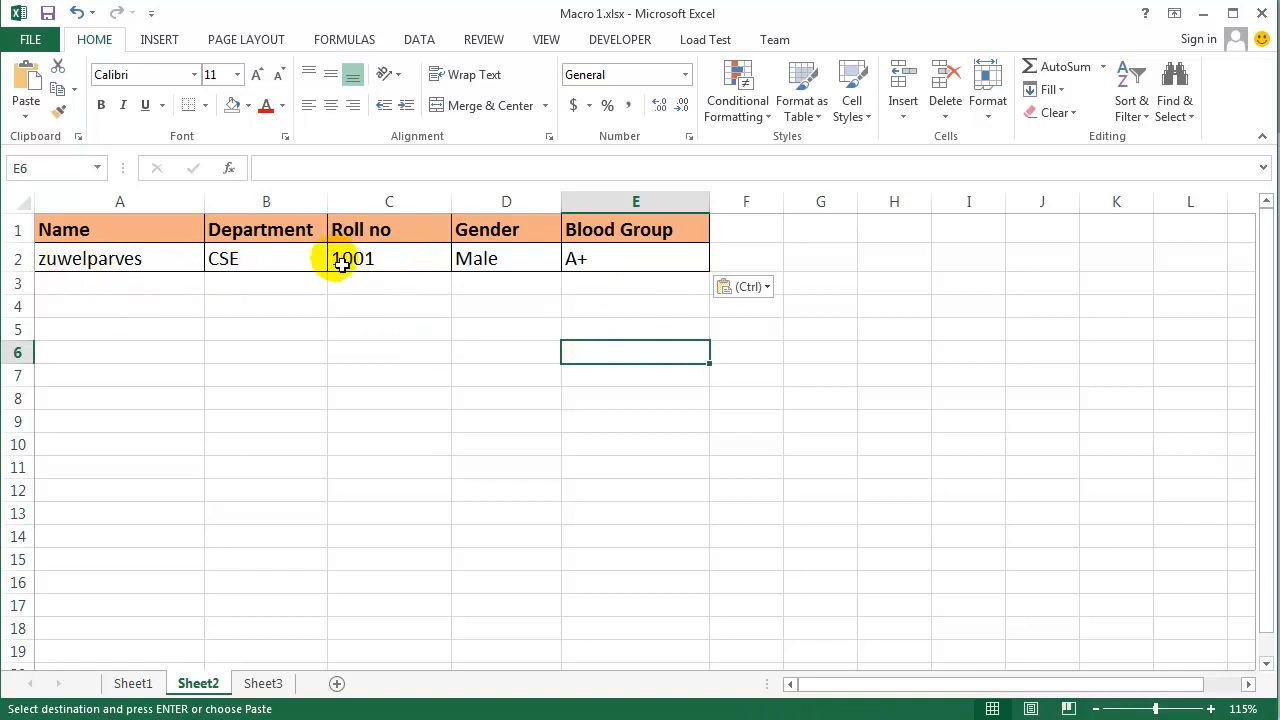
# - Cancel the copy selection on Sheet1 and replace the Name entry in J8 with a second student's full name
pyautogui.click(150, 685)
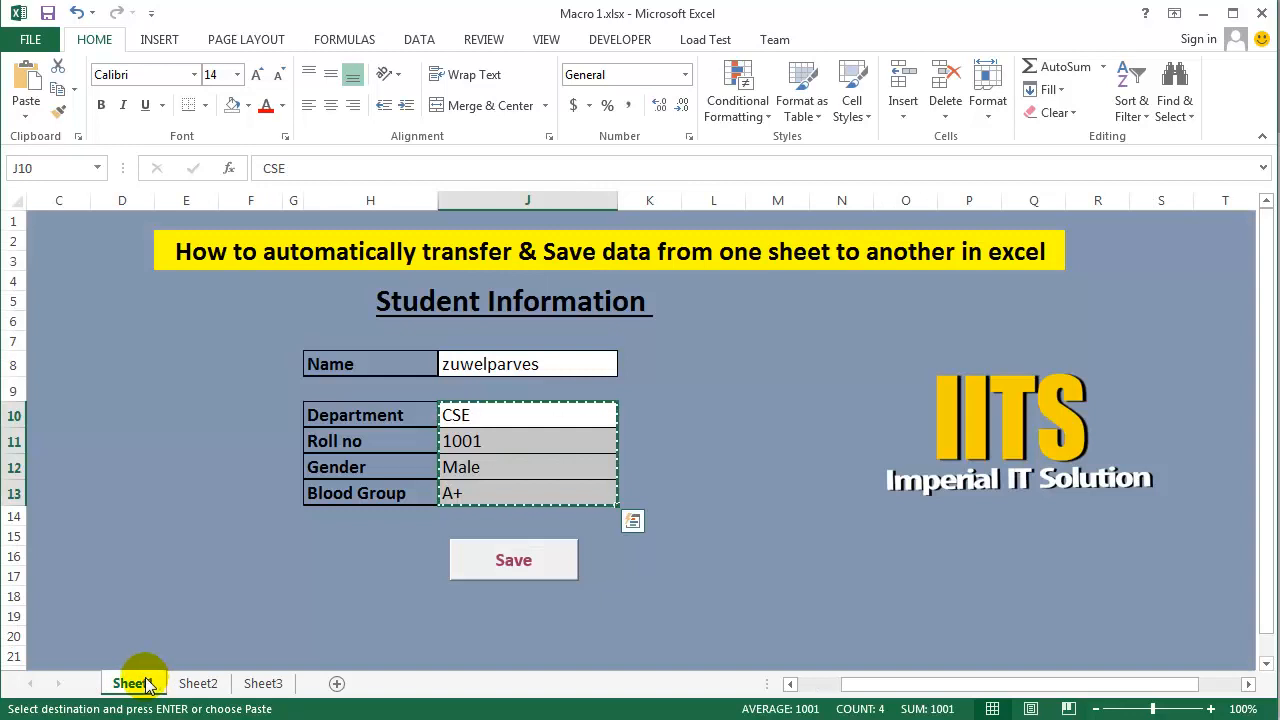
pyautogui.press('Escape')
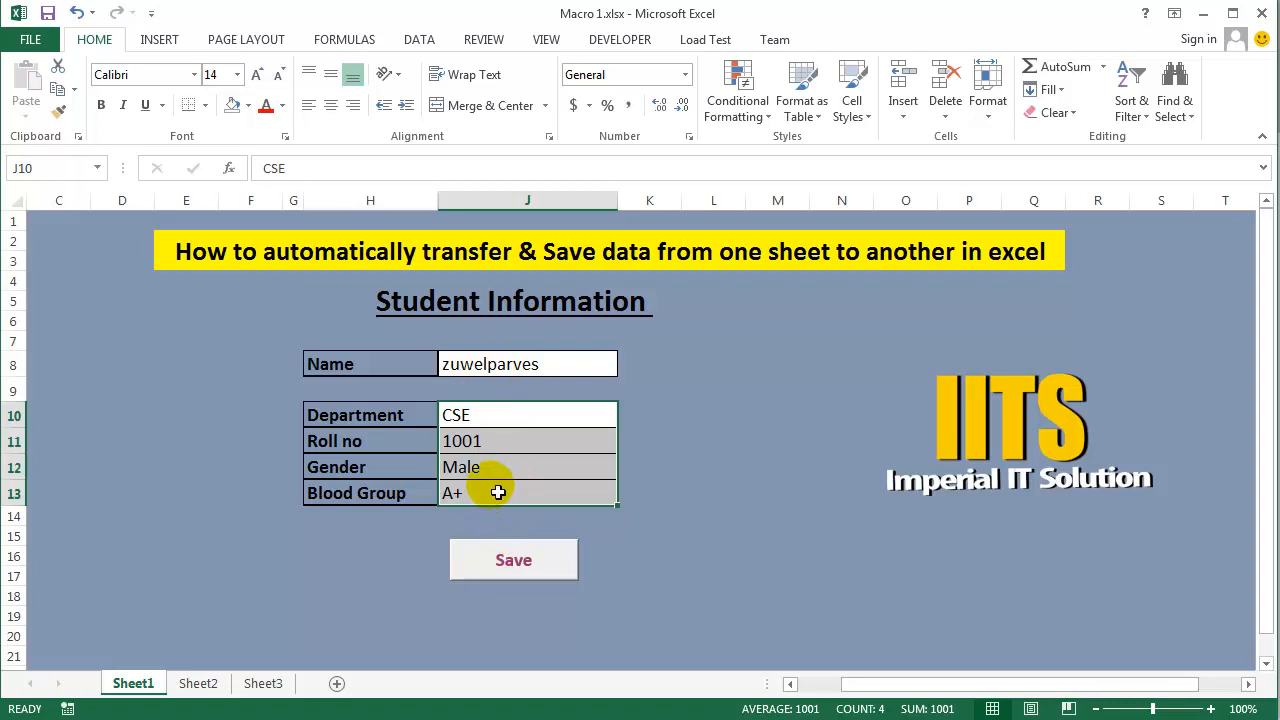
pyautogui.doubleClick(492, 378)
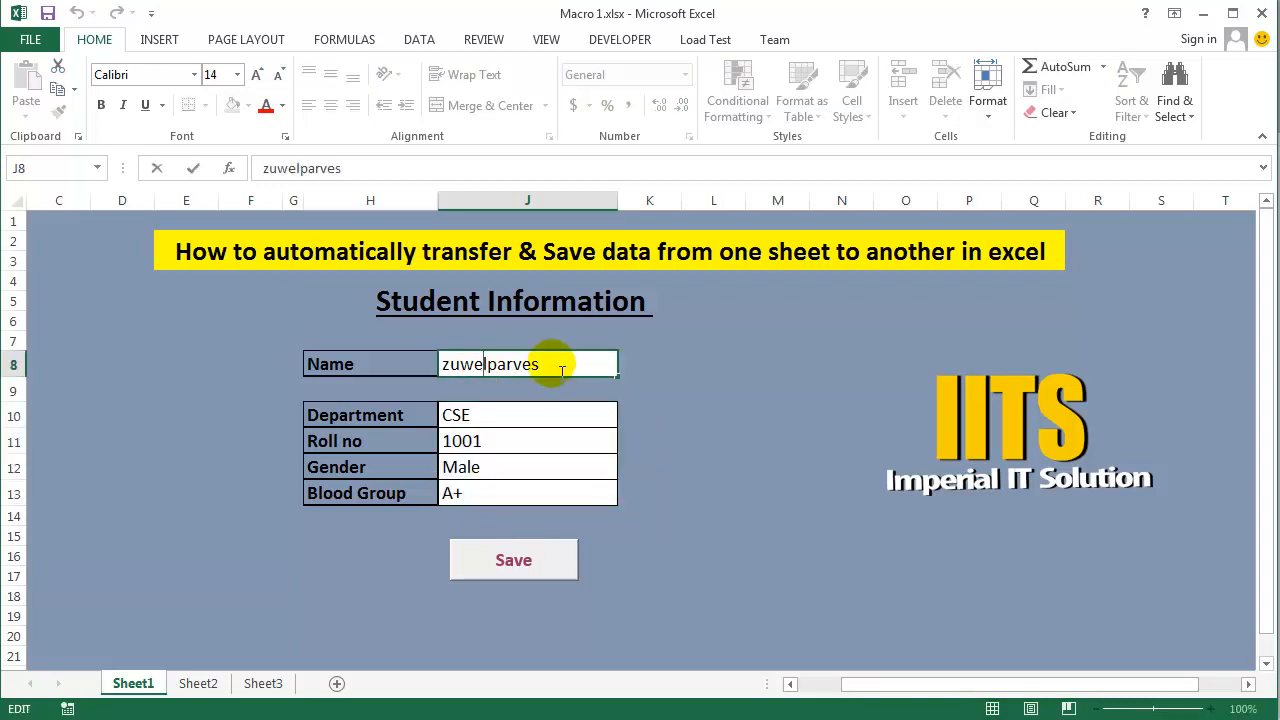
pyautogui.moveTo(541, 366); pyautogui.dragTo(449, 367)
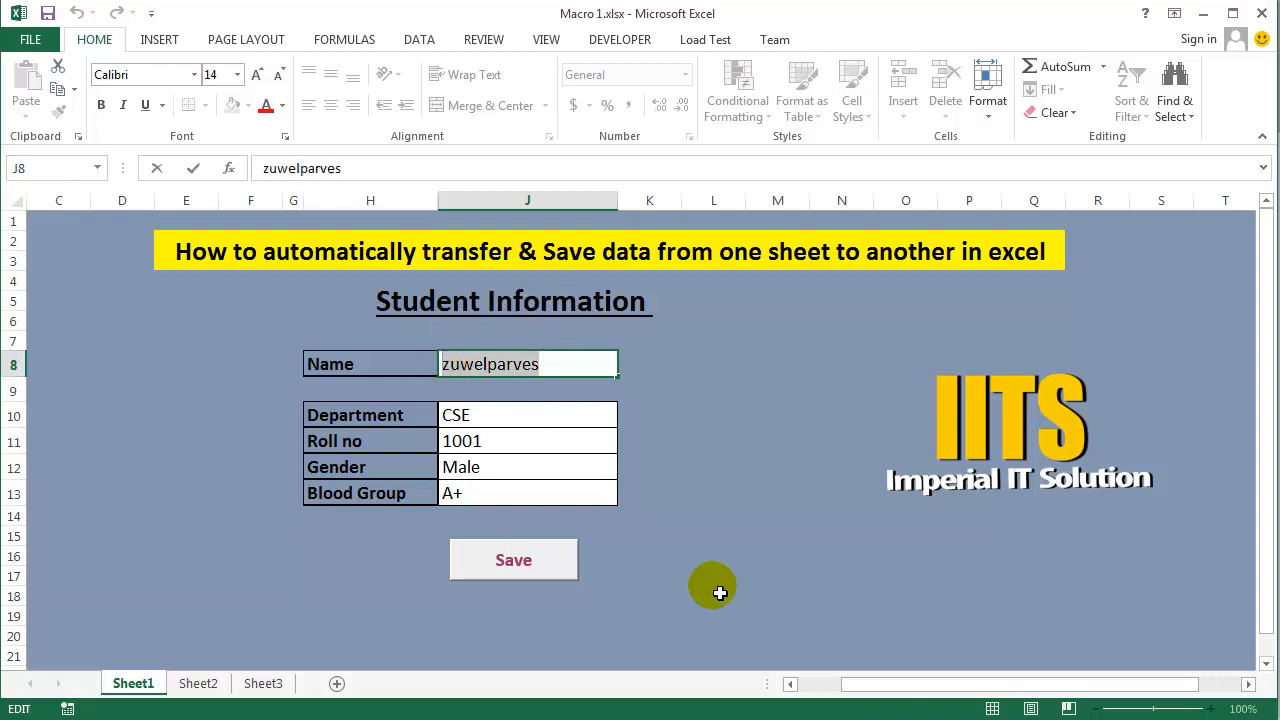
pyautogui.write('Kamal Hossain')
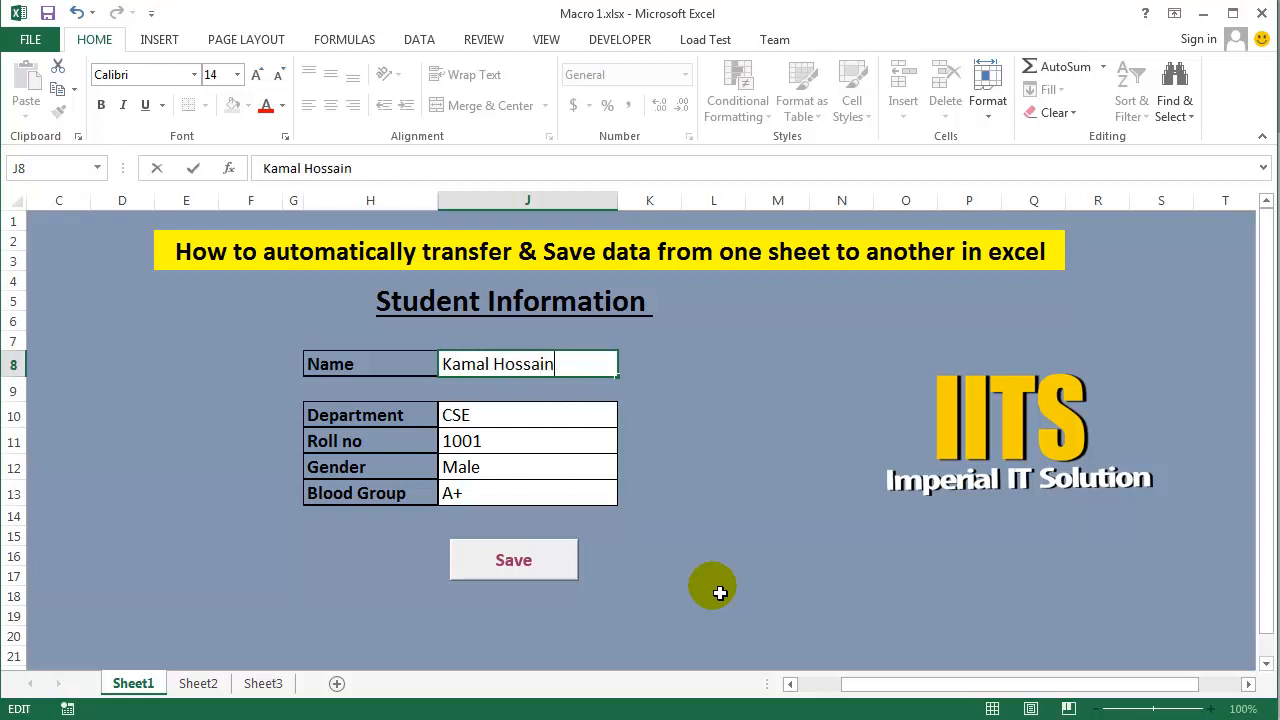
# - Change the Roll no entry in J11 on Sheet1 to the second student's roll number
pyautogui.click(491, 454)
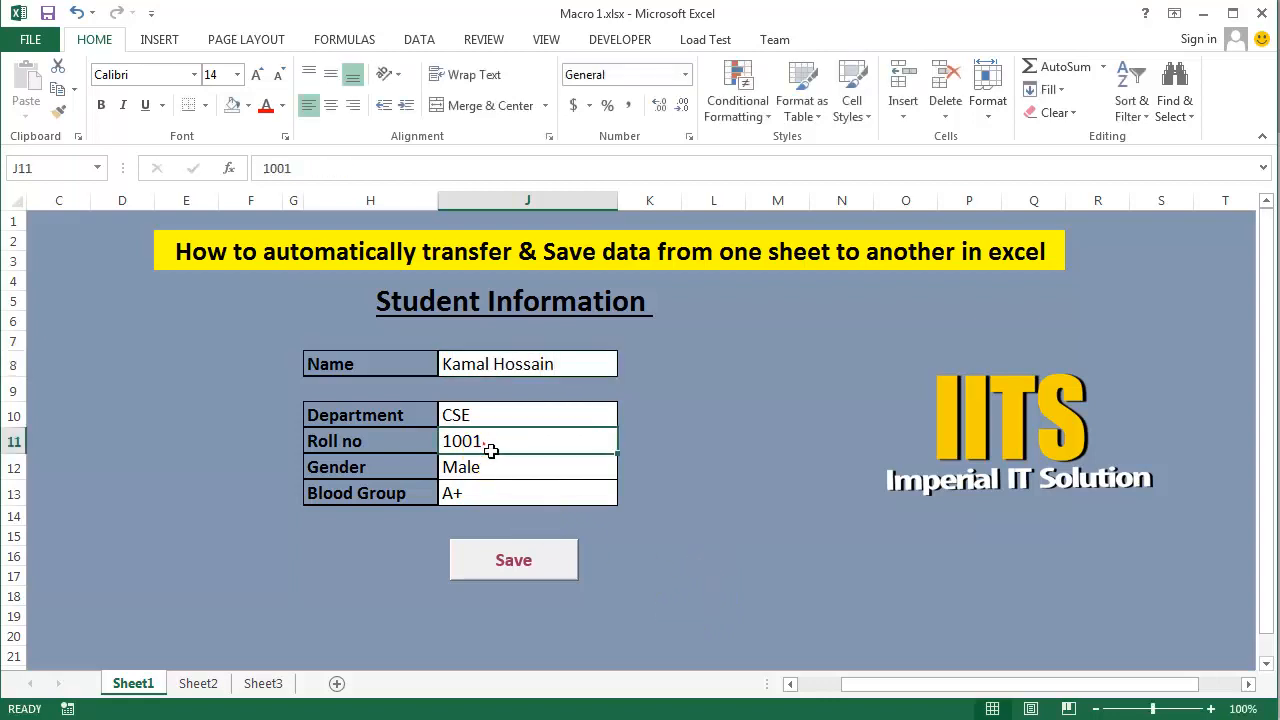
pyautogui.doubleClick(489, 441)
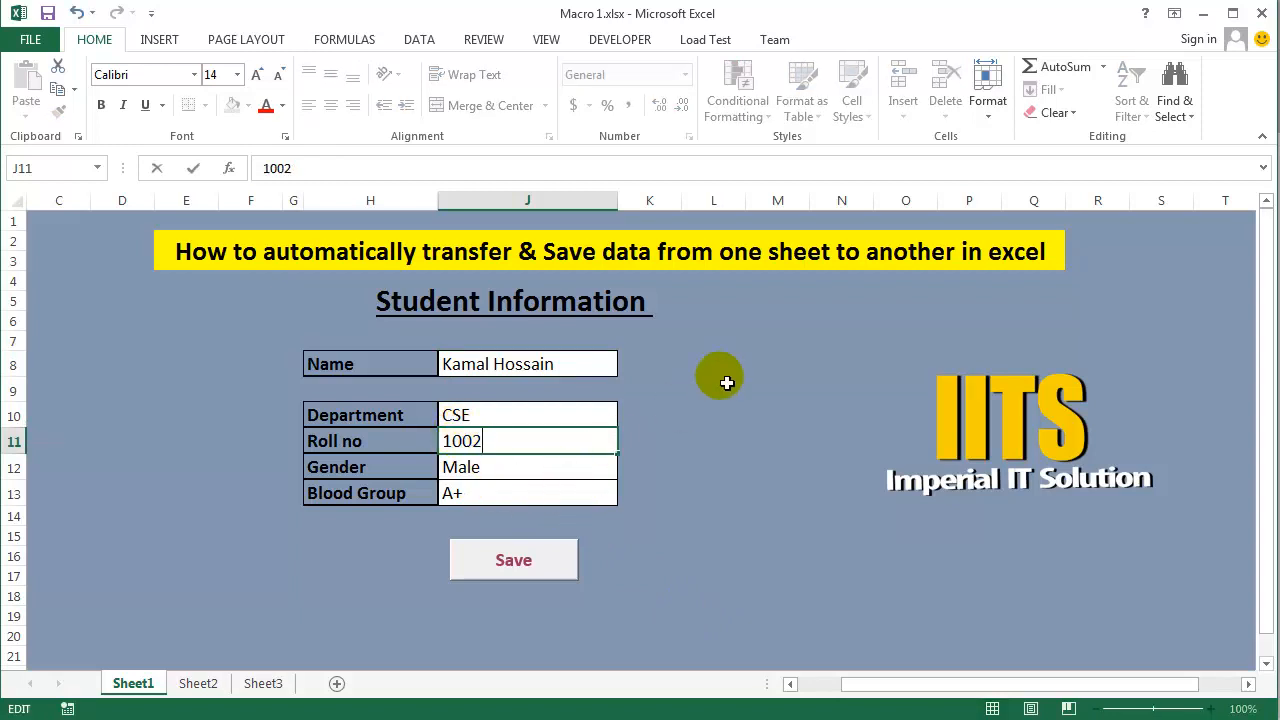
pyautogui.click(706, 424)
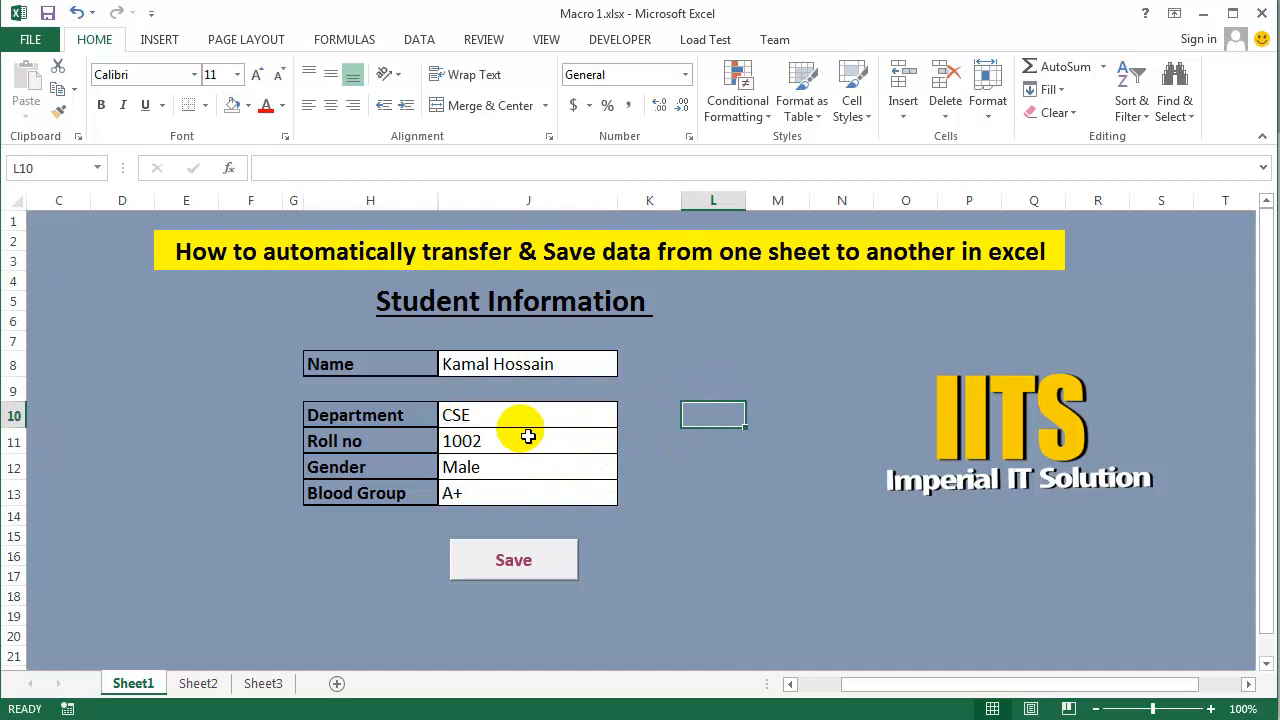
# - Examine the Use Relative References option among the macro recording commands
pyautogui.click(617, 40)
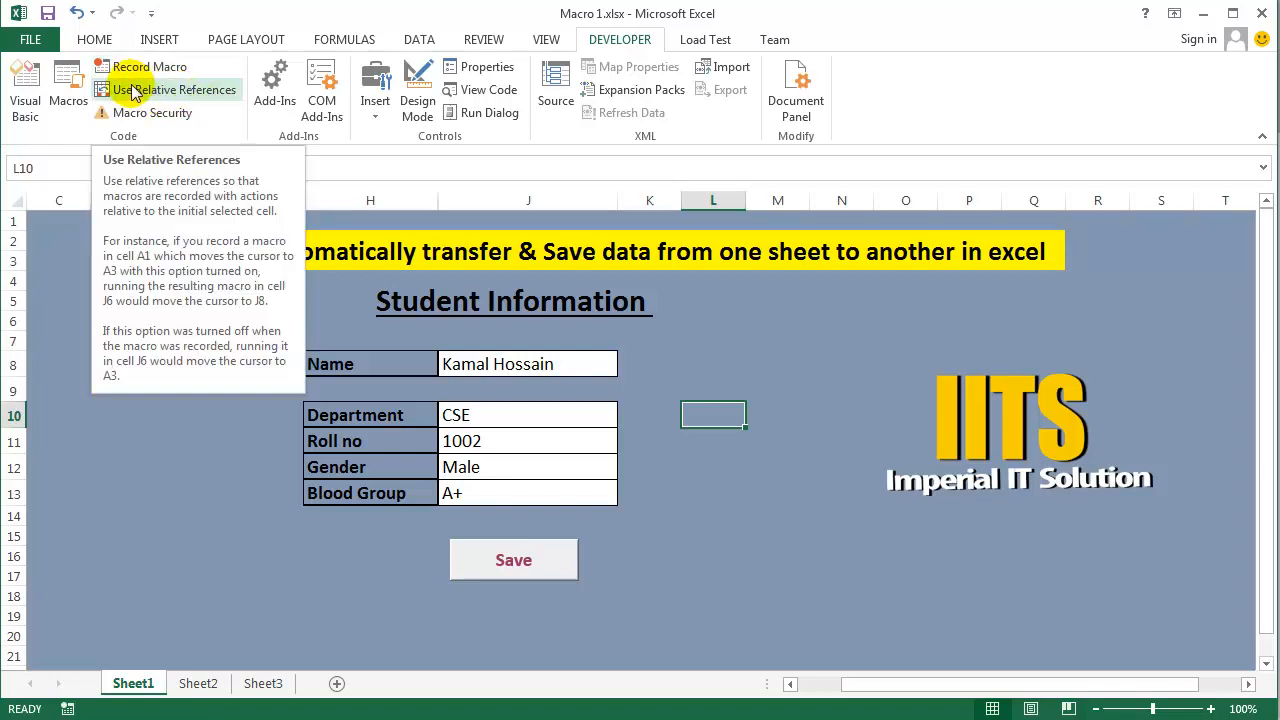
pyautogui.click(712, 419)
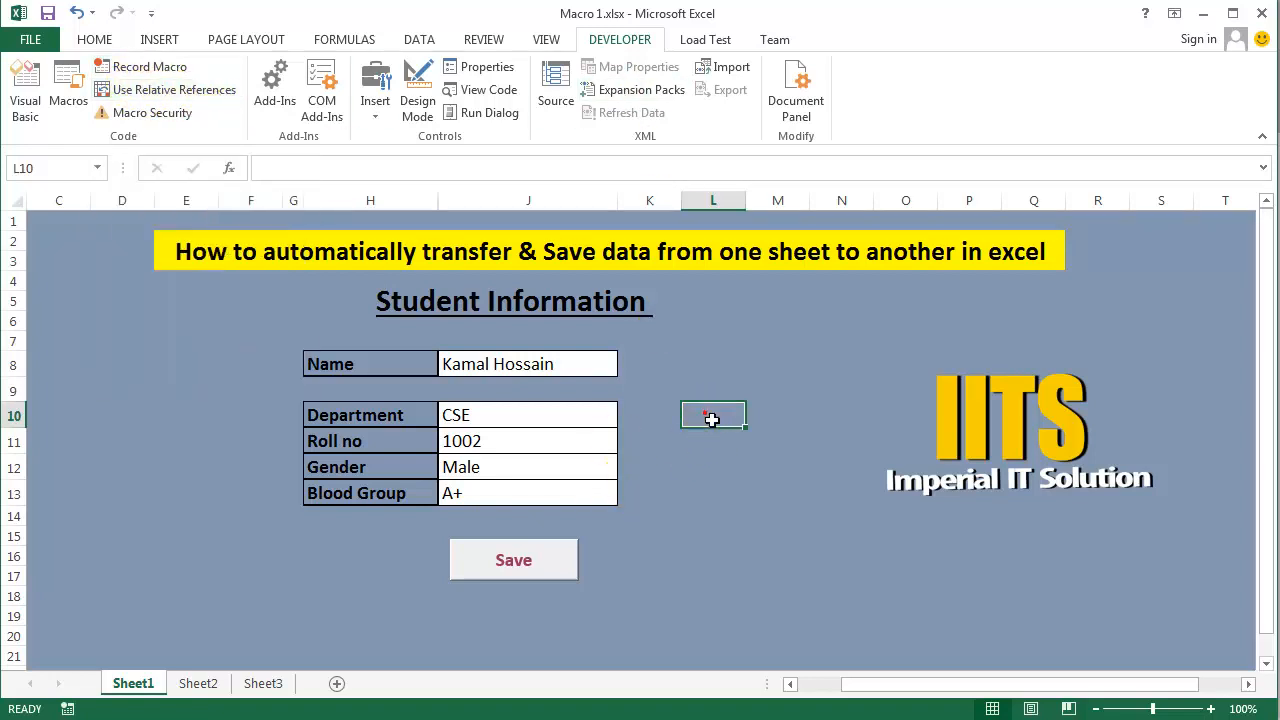
pyautogui.click(494, 365)
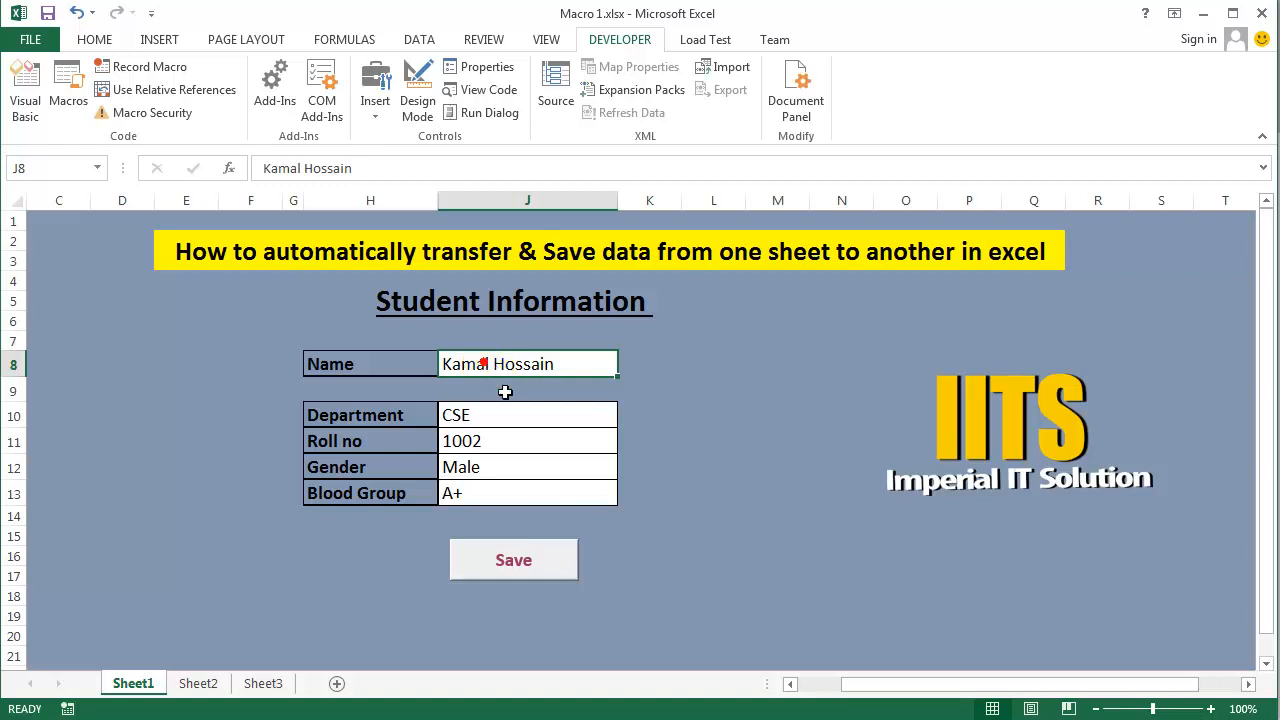
pyautogui.click(503, 390)
pyautogui.click(661, 390)
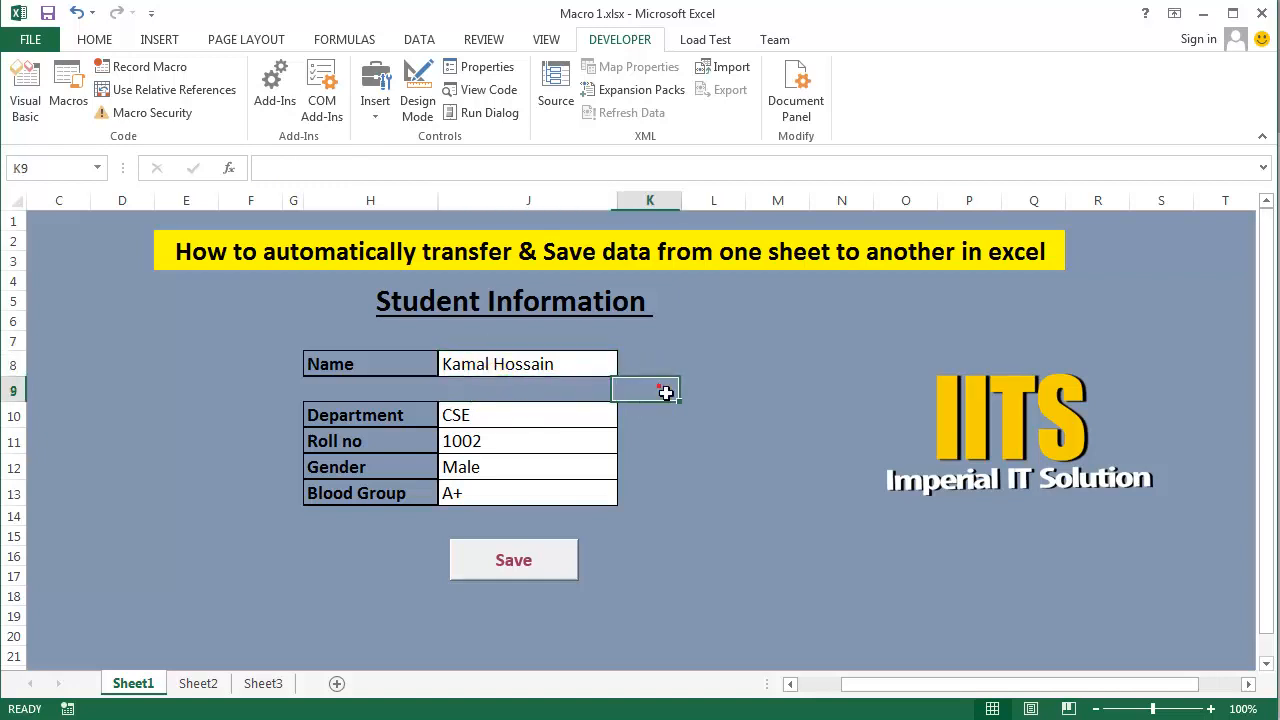
pyautogui.click(660, 364)
pyautogui.click(540, 391)
pyautogui.click(656, 398)
pyautogui.click(605, 393)
pyautogui.click(651, 389)
pyautogui.click(545, 367)
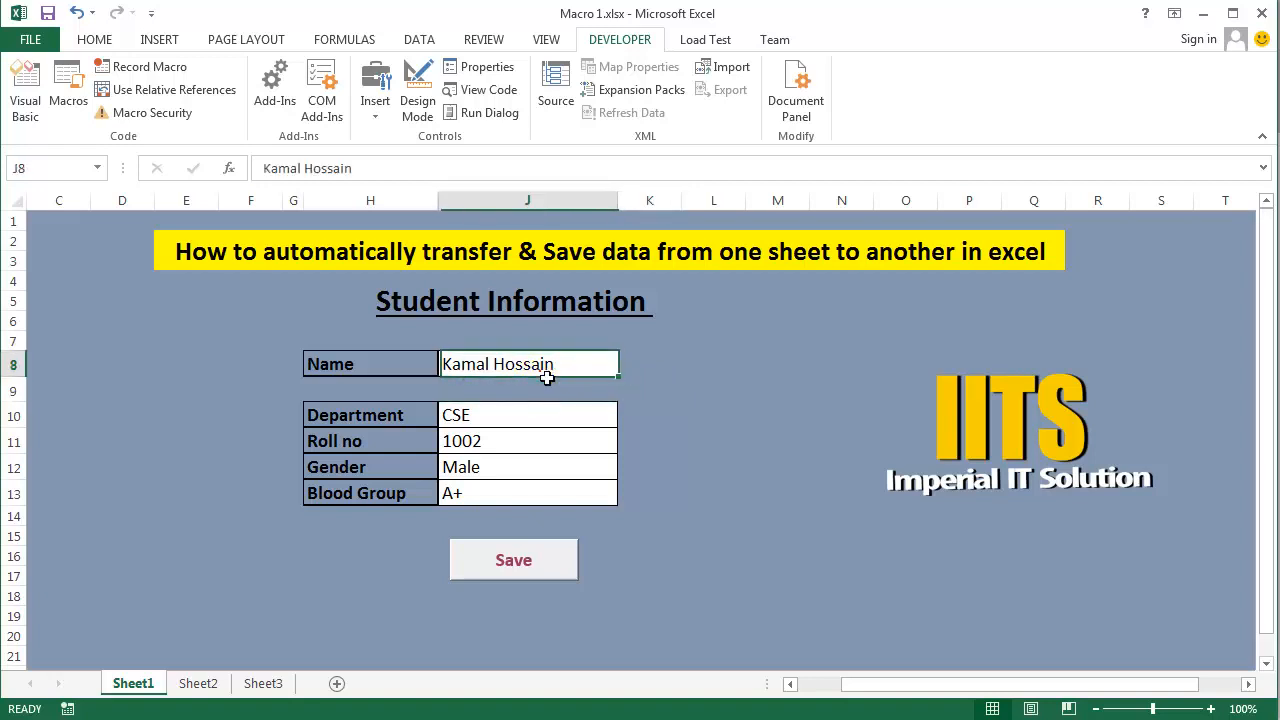
pyautogui.click(652, 372)
pyautogui.click(566, 364)
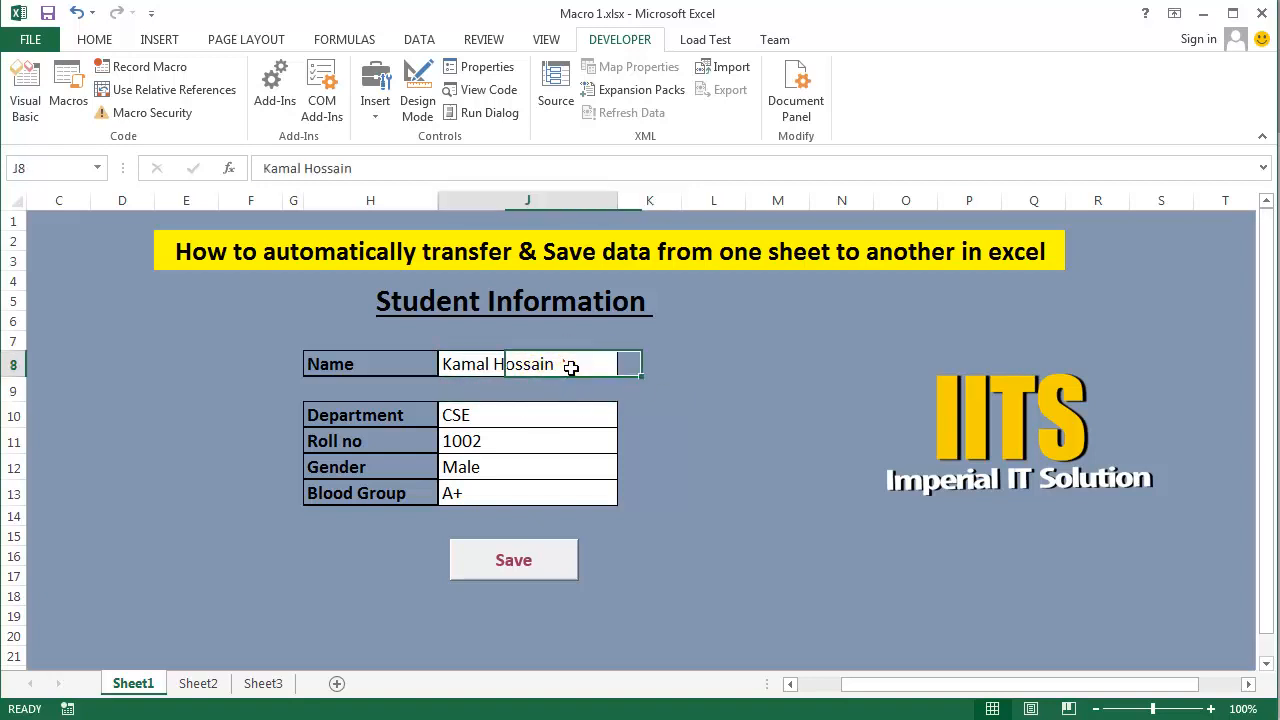
pyautogui.click(369, 392)
pyautogui.click(539, 397)
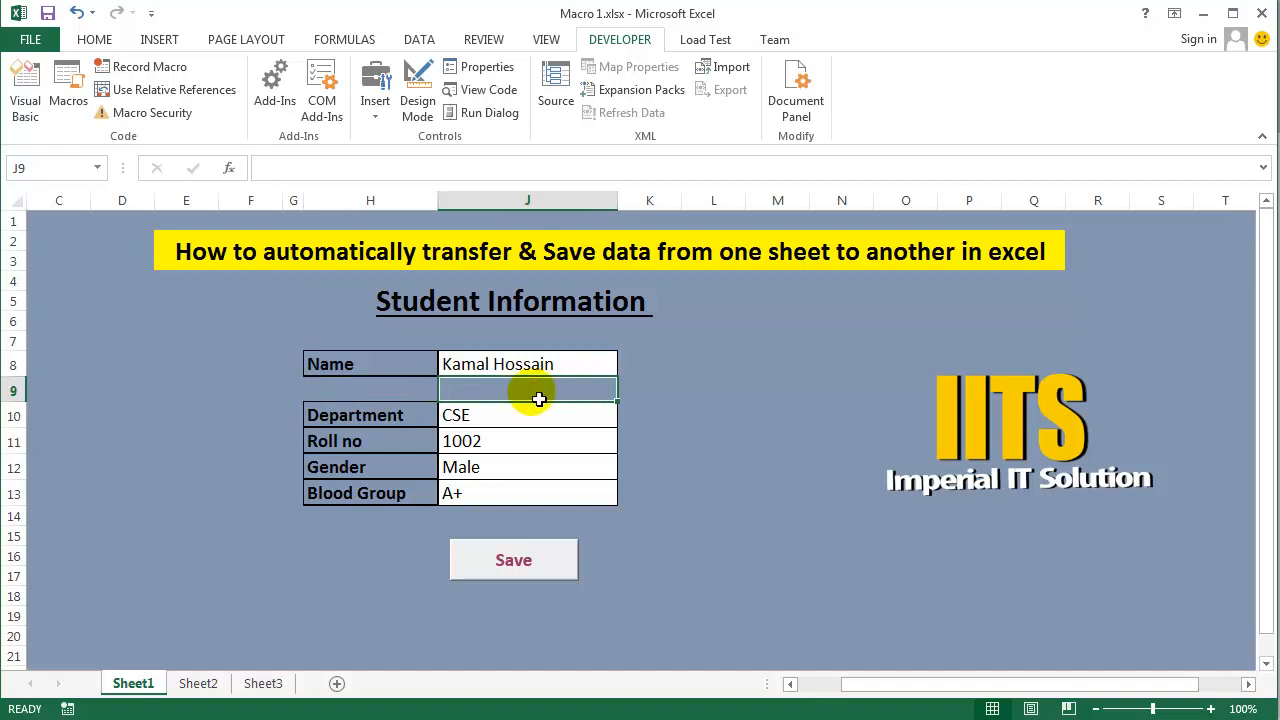
pyautogui.click(733, 391)
pyautogui.click(552, 371)
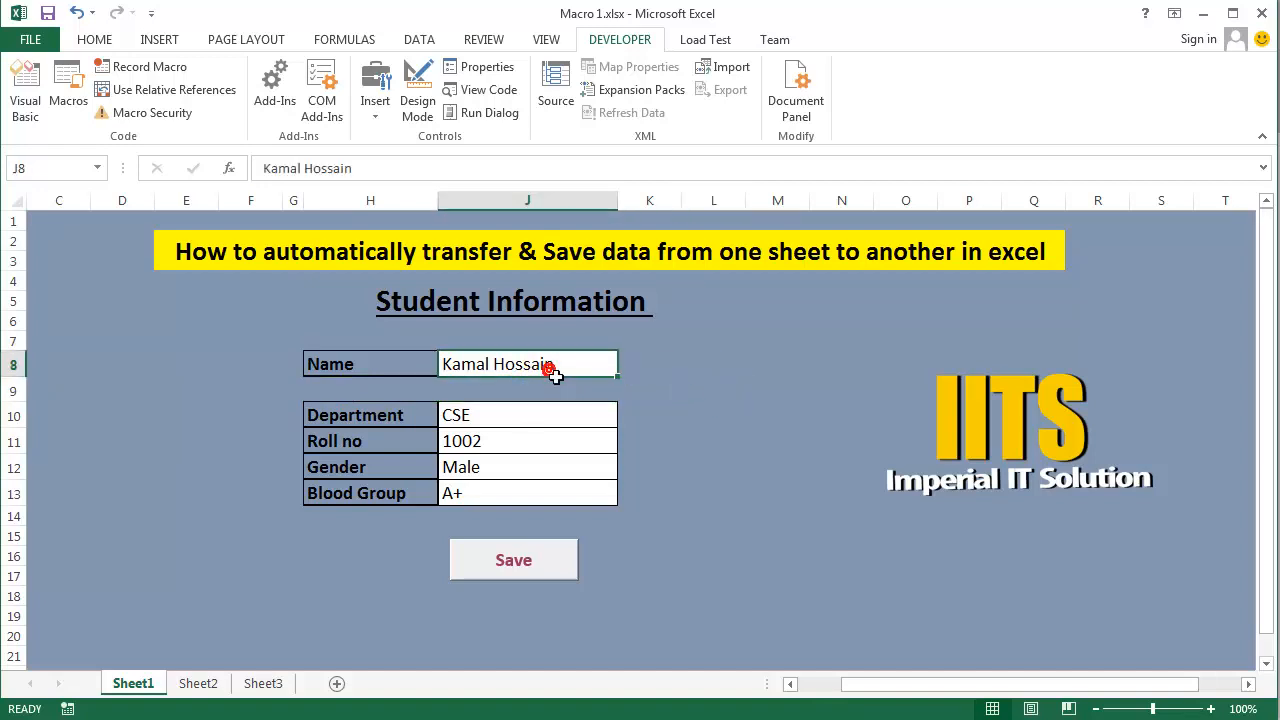
pyautogui.click(688, 395)
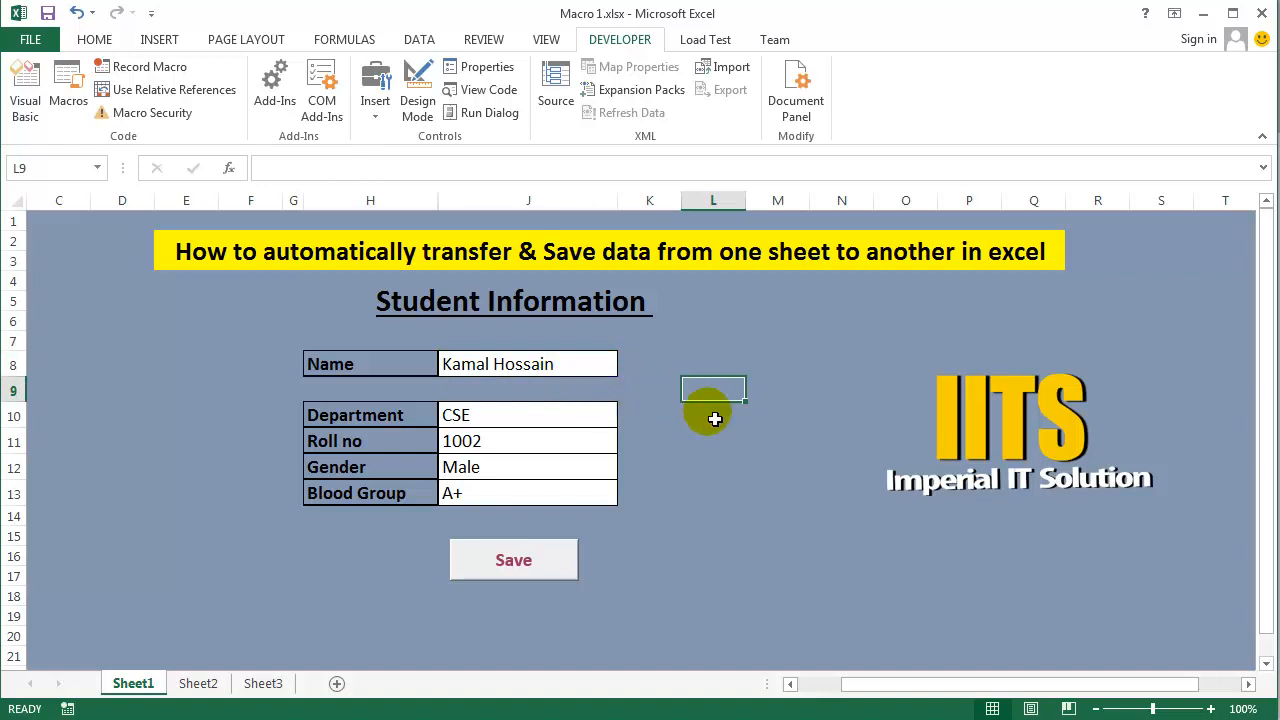
pyautogui.click(714, 426)
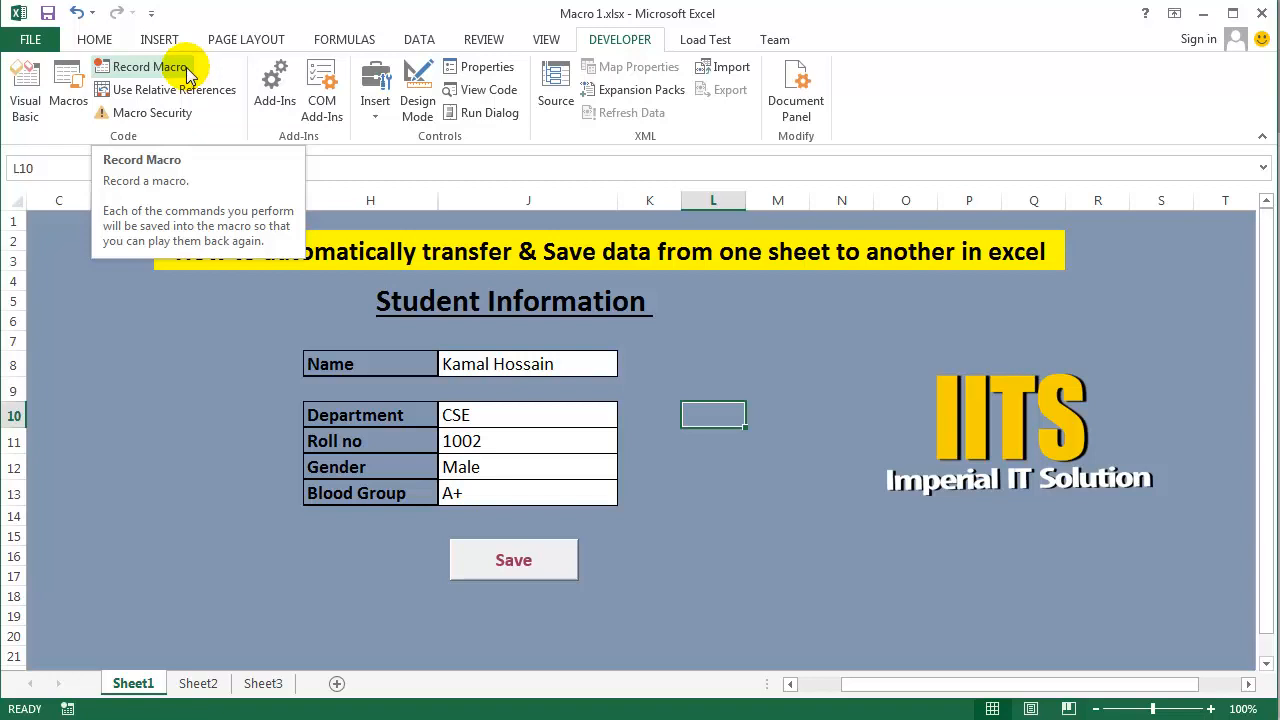
# - Try to start recording a macro named "Save Data" stored in This Workbook
pyautogui.click(130, 76)
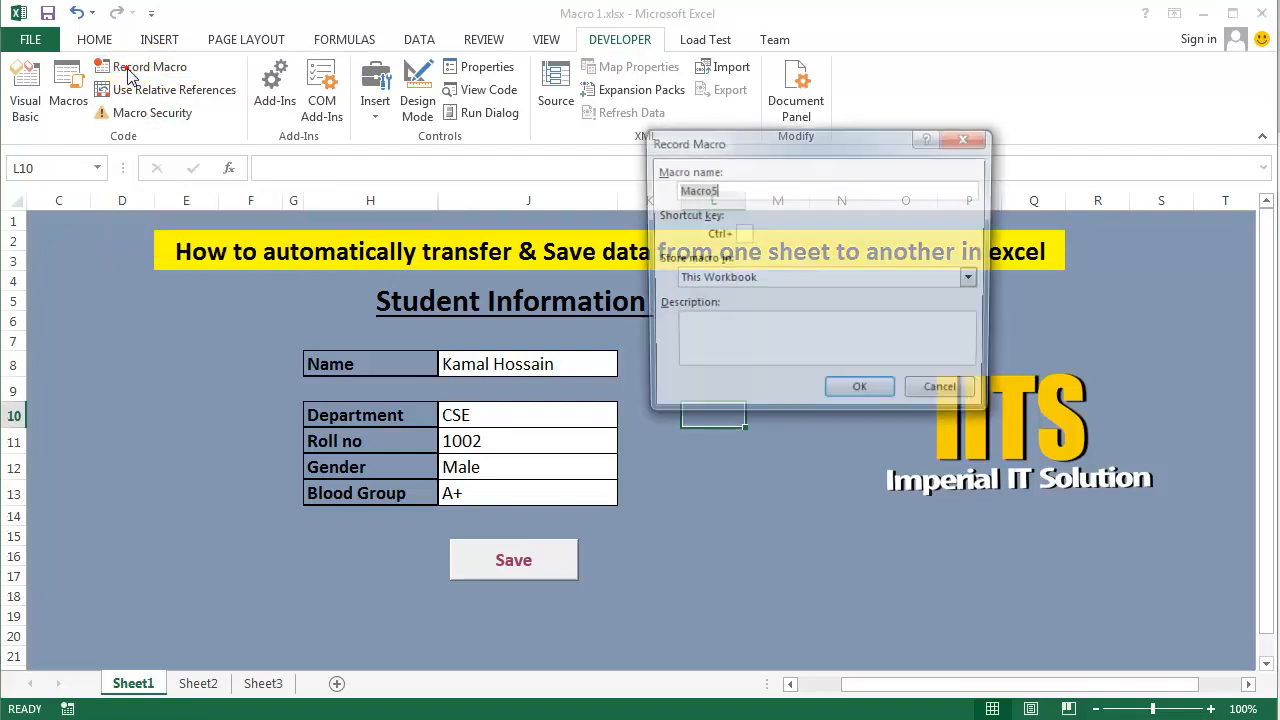
pyautogui.moveTo(740, 150); pyautogui.dragTo(648, 156)
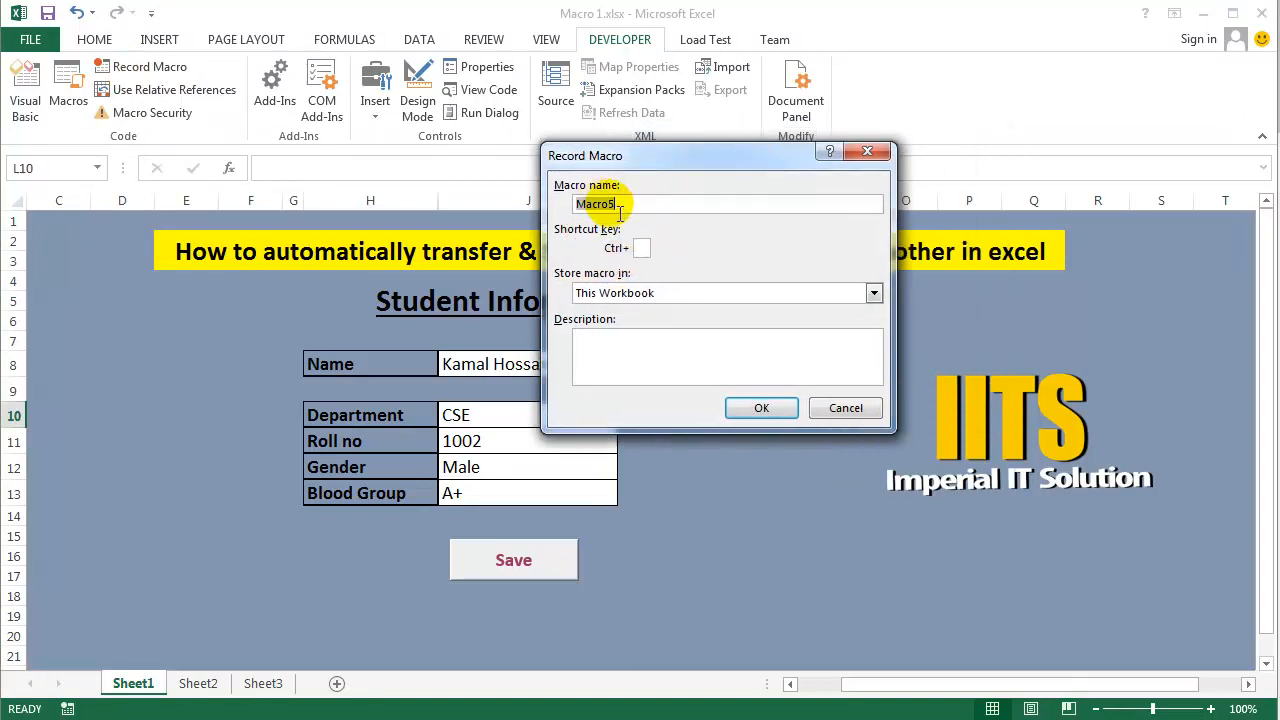
pyautogui.moveTo(642, 203); pyautogui.dragTo(578, 203)
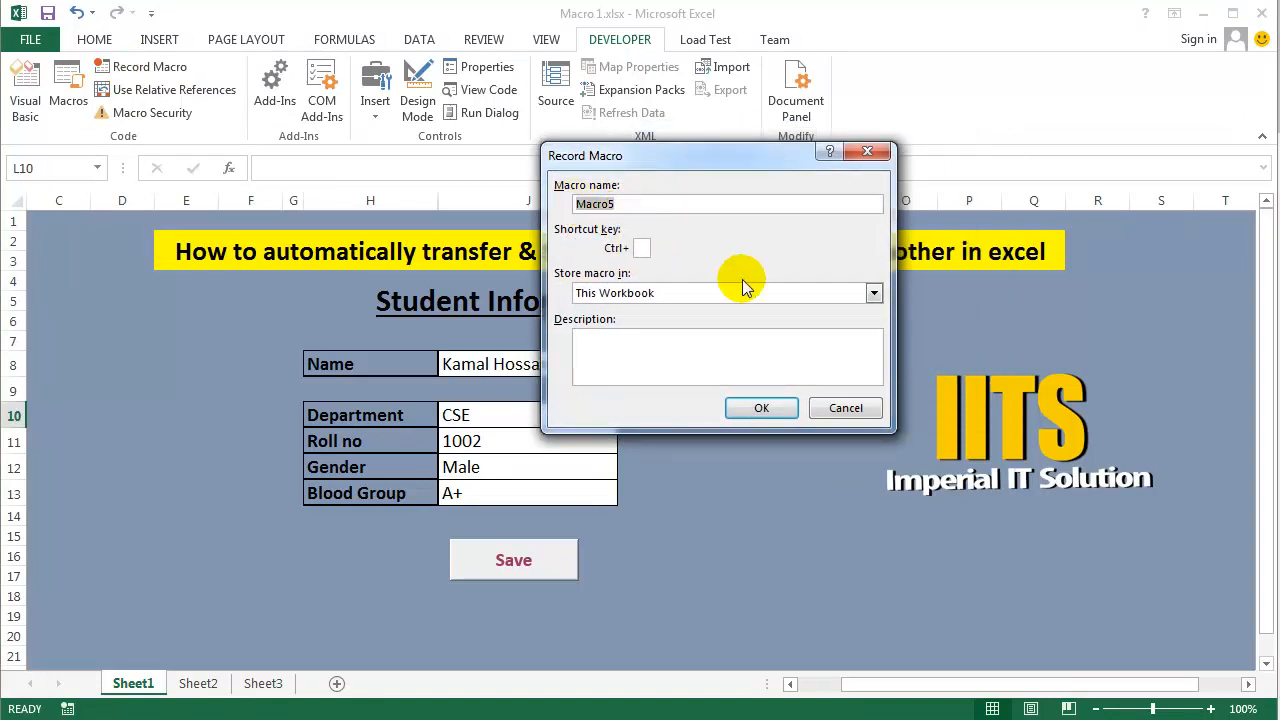
pyautogui.write('Save Data')
pyautogui.click(766, 410)
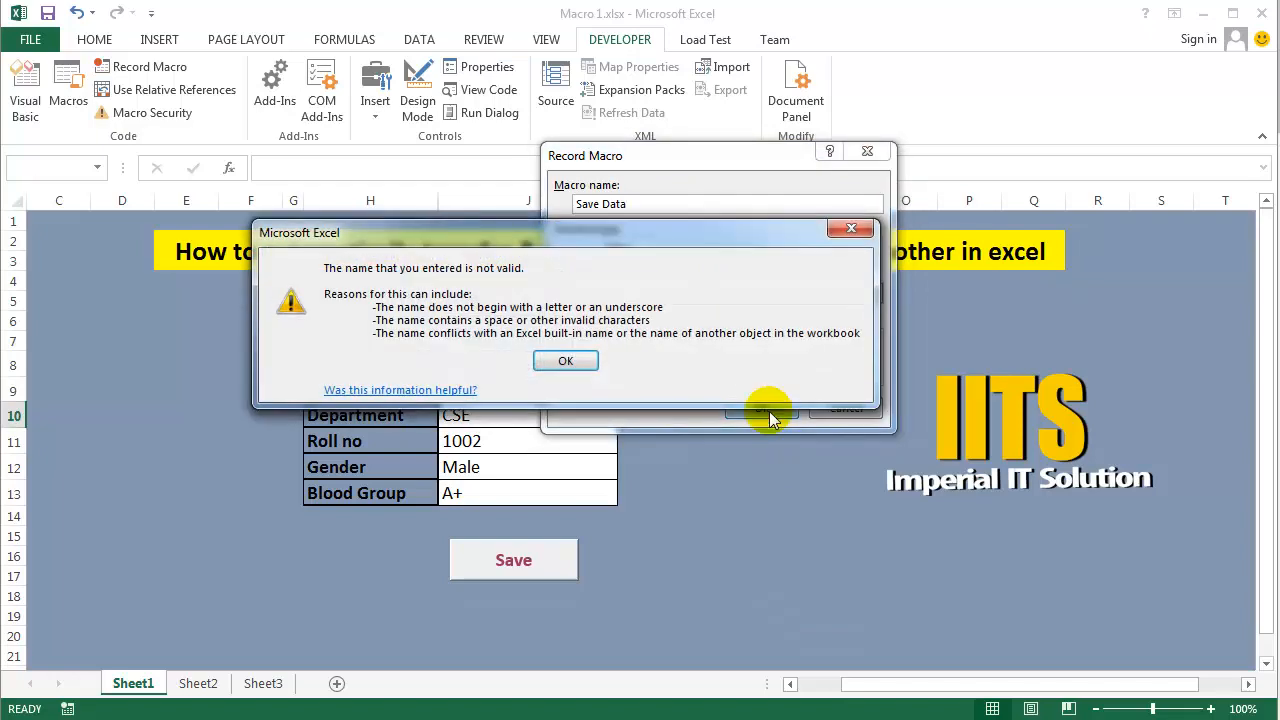
pyautogui.click(851, 230)
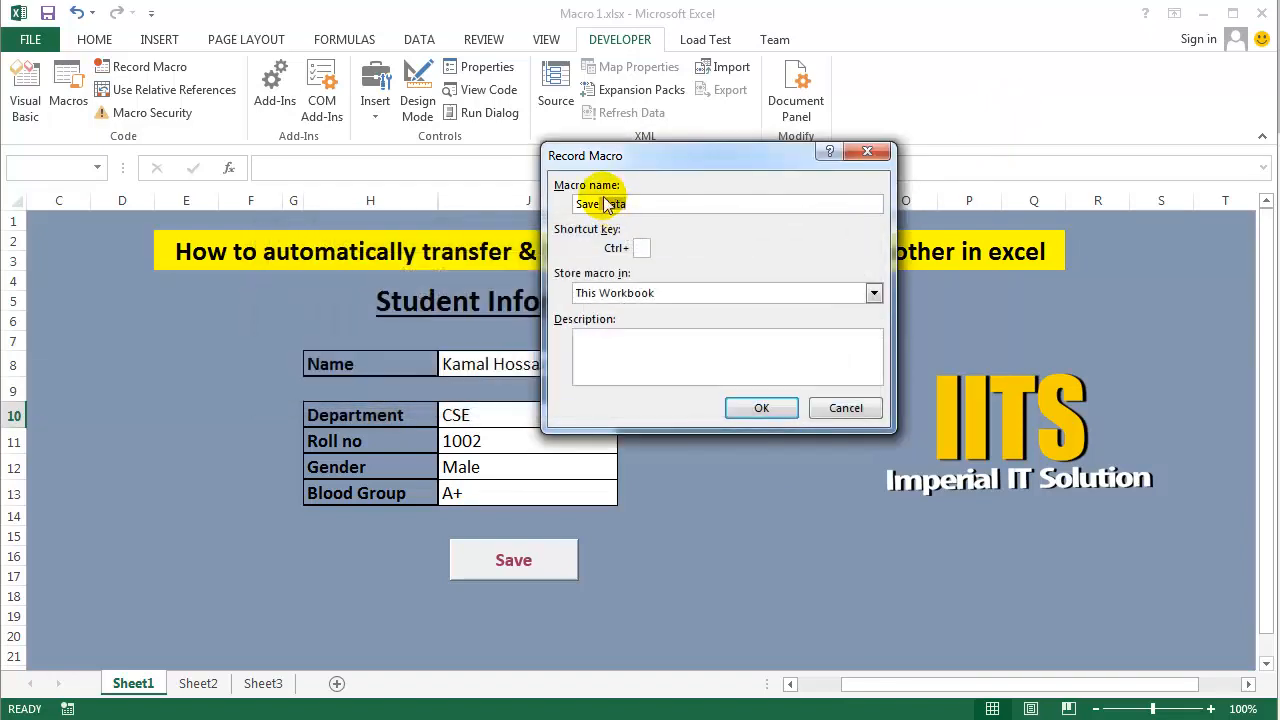
# - Remove the space from the macro name so it reads SaveData and start the recording
pyautogui.click(627, 205)
pyautogui.click(601, 205)
pyautogui.press('BackSpace')
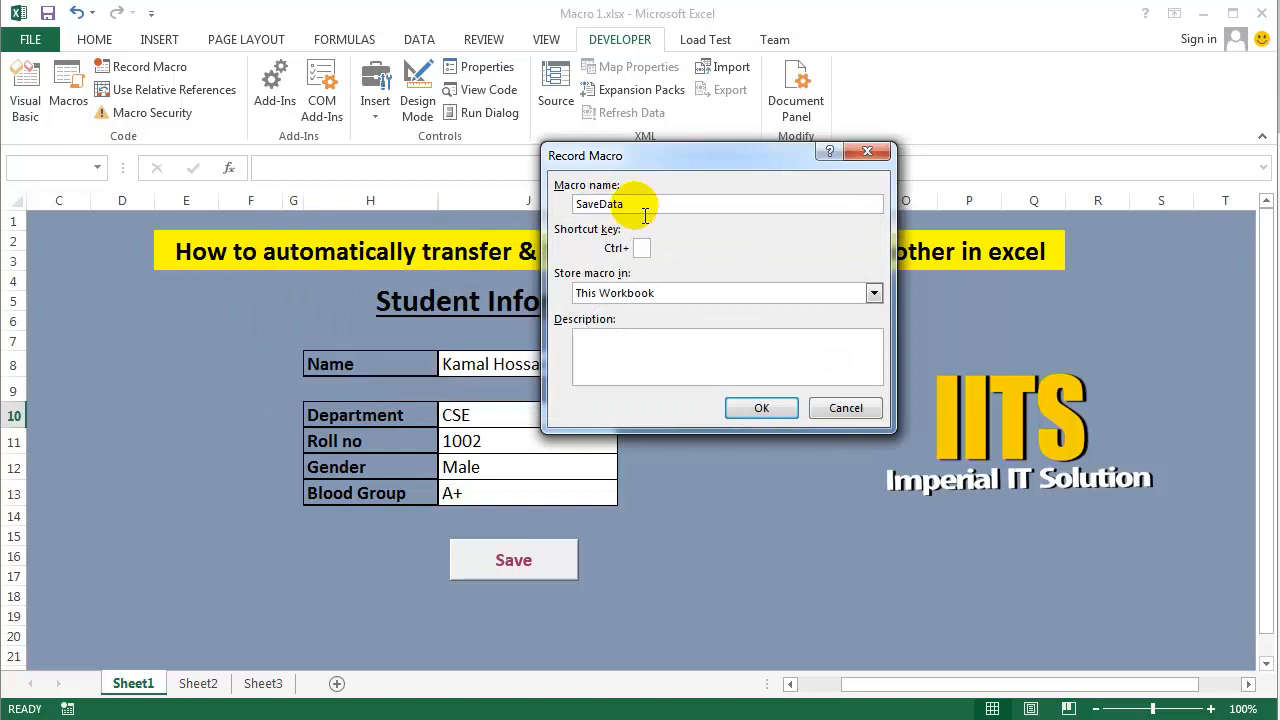
pyautogui.click(750, 407)
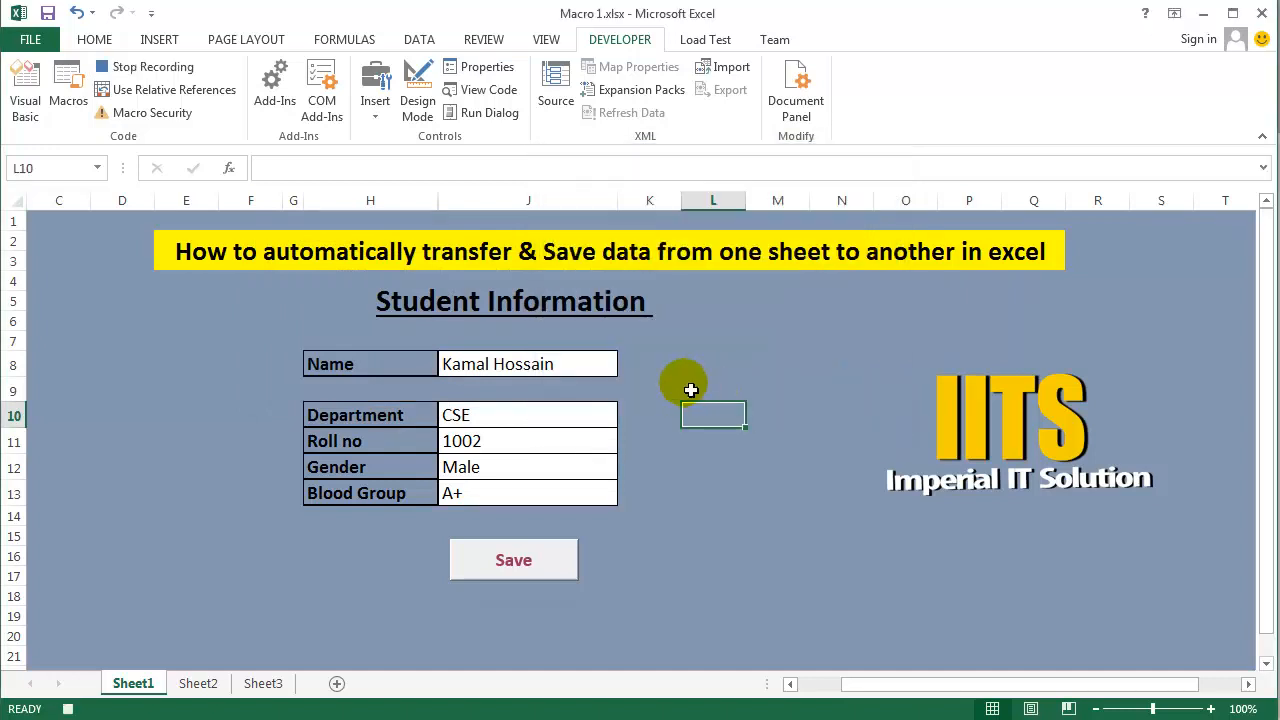
# - Copy the Name entry in J8 on Sheet1 and move from header A1 on Sheet2 down to the last filled cell, A2
pyautogui.click(486, 370)
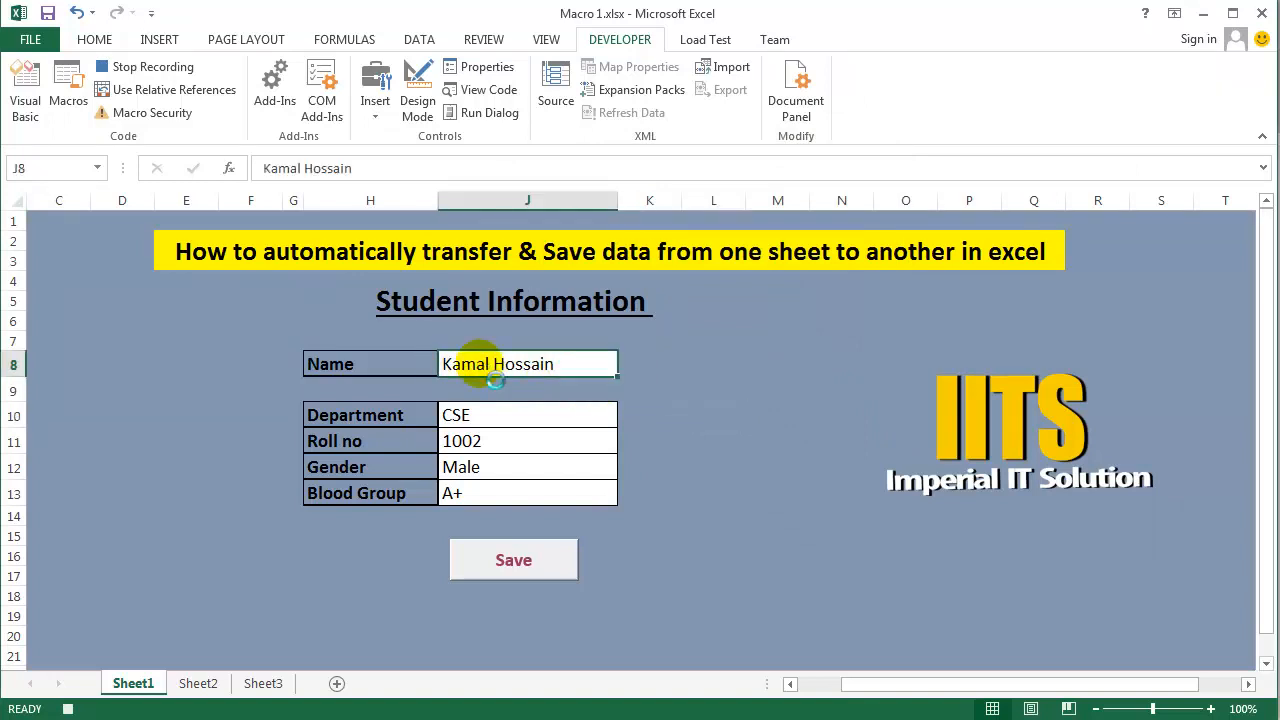
pyautogui.hotkey('ctrl', 'c')
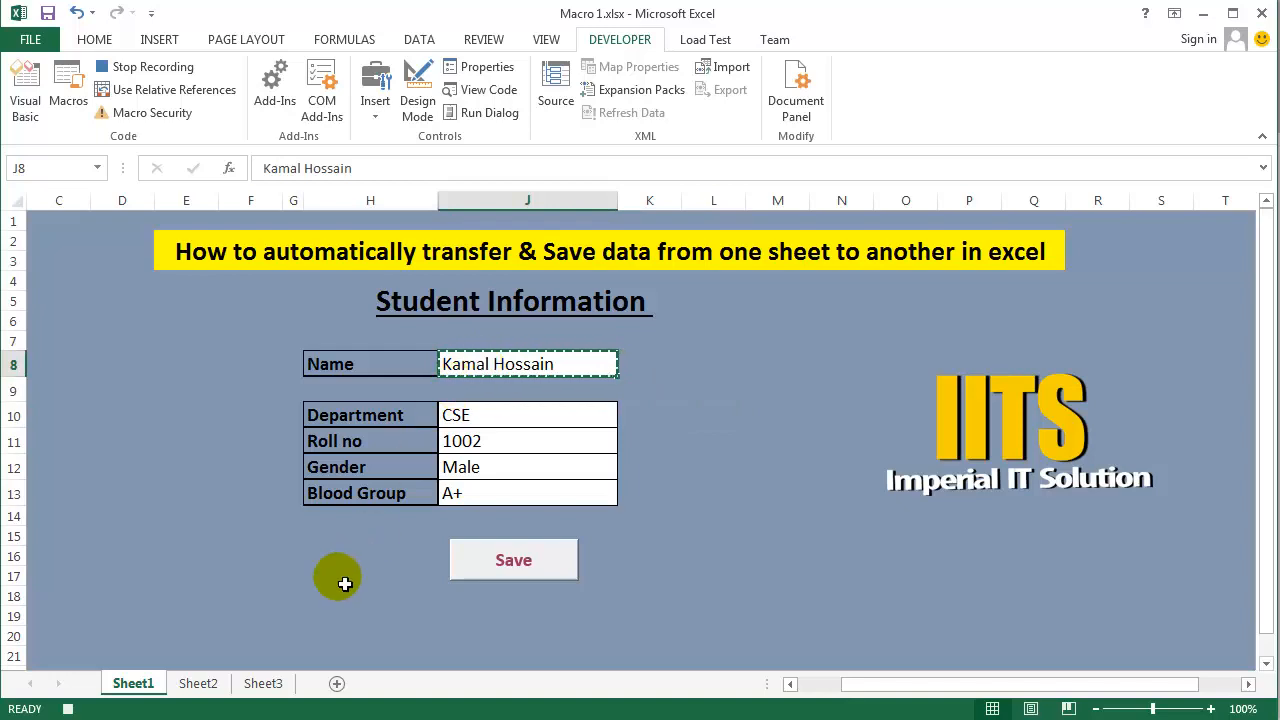
pyautogui.click(212, 684)
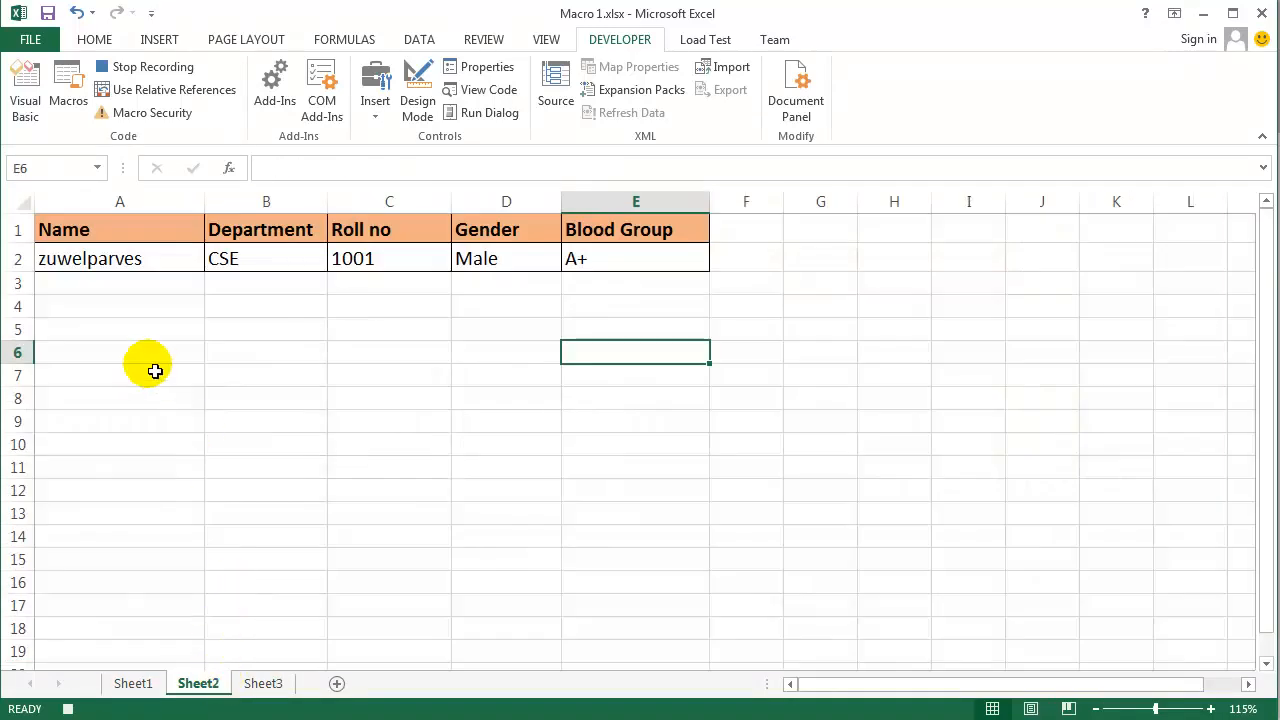
pyautogui.click(89, 236)
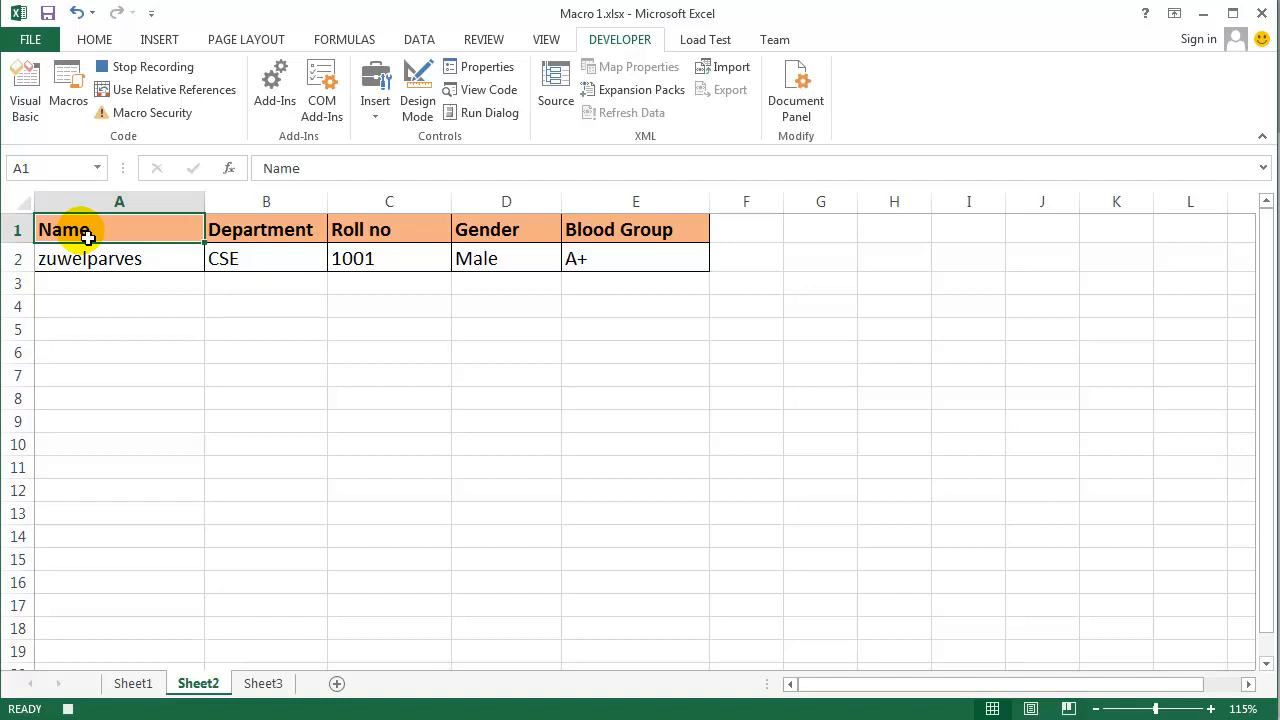
pyautogui.press('Down')
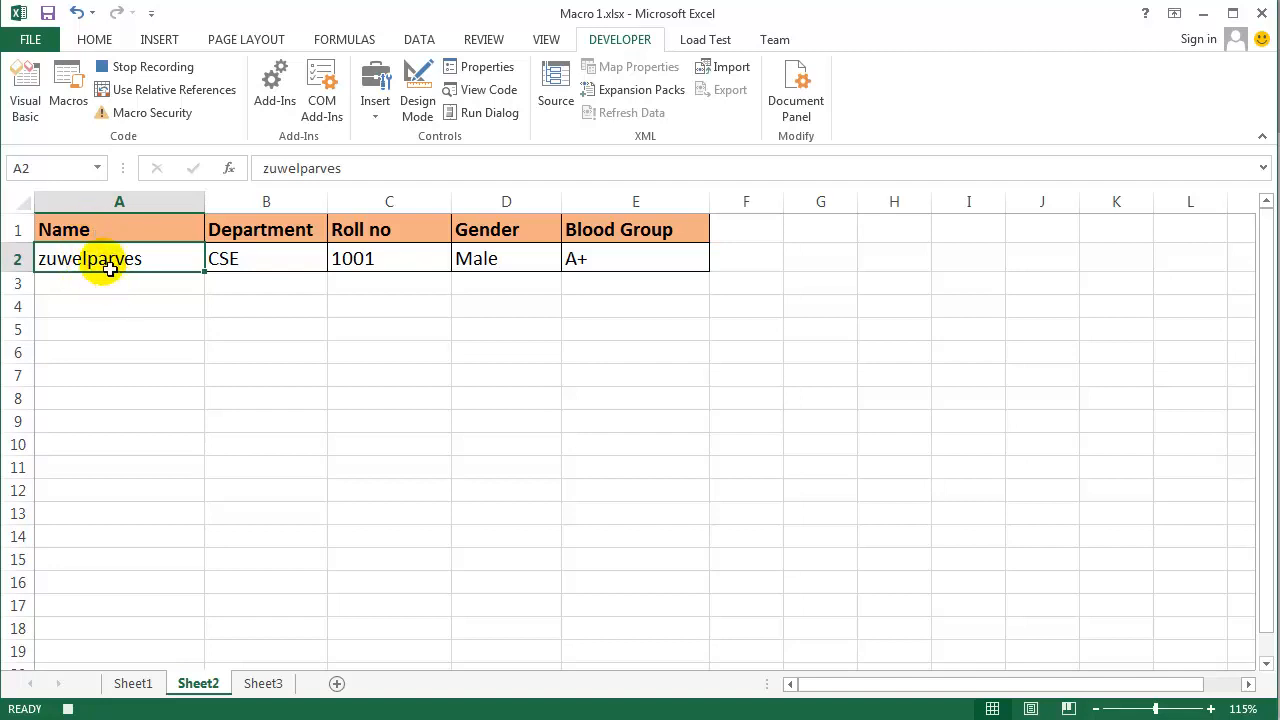
# - Turn on Use Relative References and paste the copied name one row down in A3
pyautogui.click(170, 91)
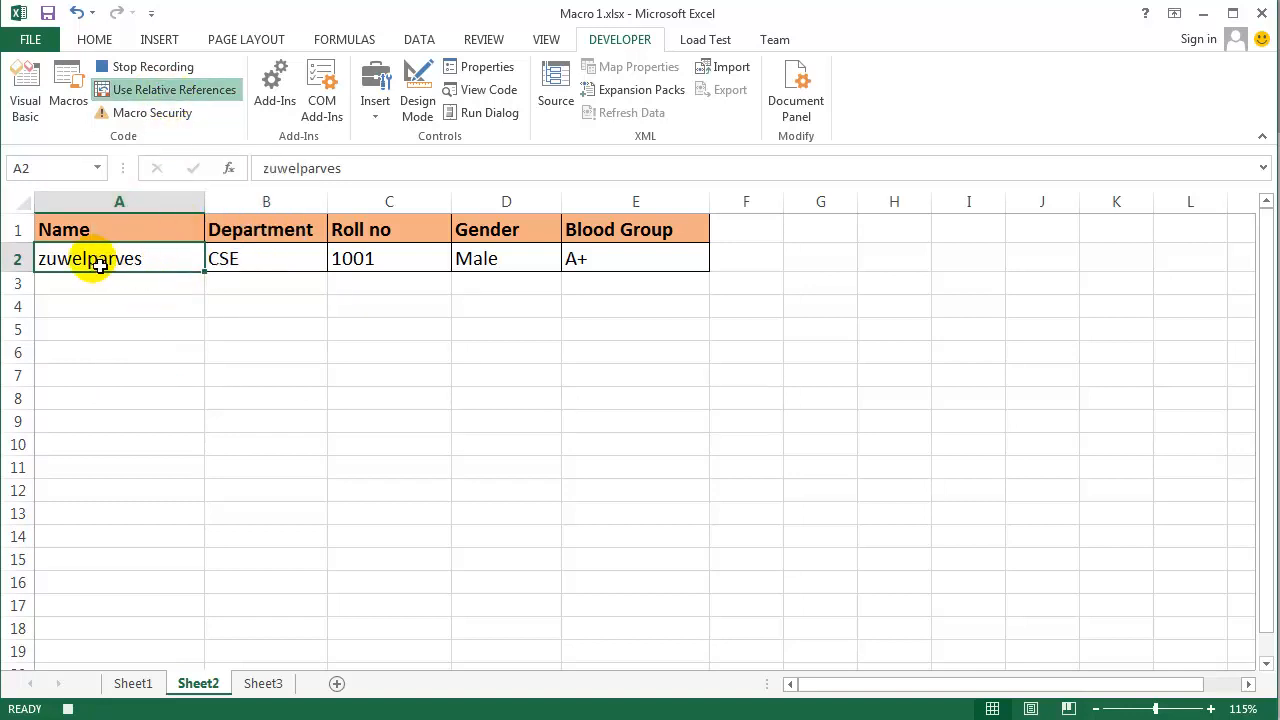
pyautogui.press('Down')
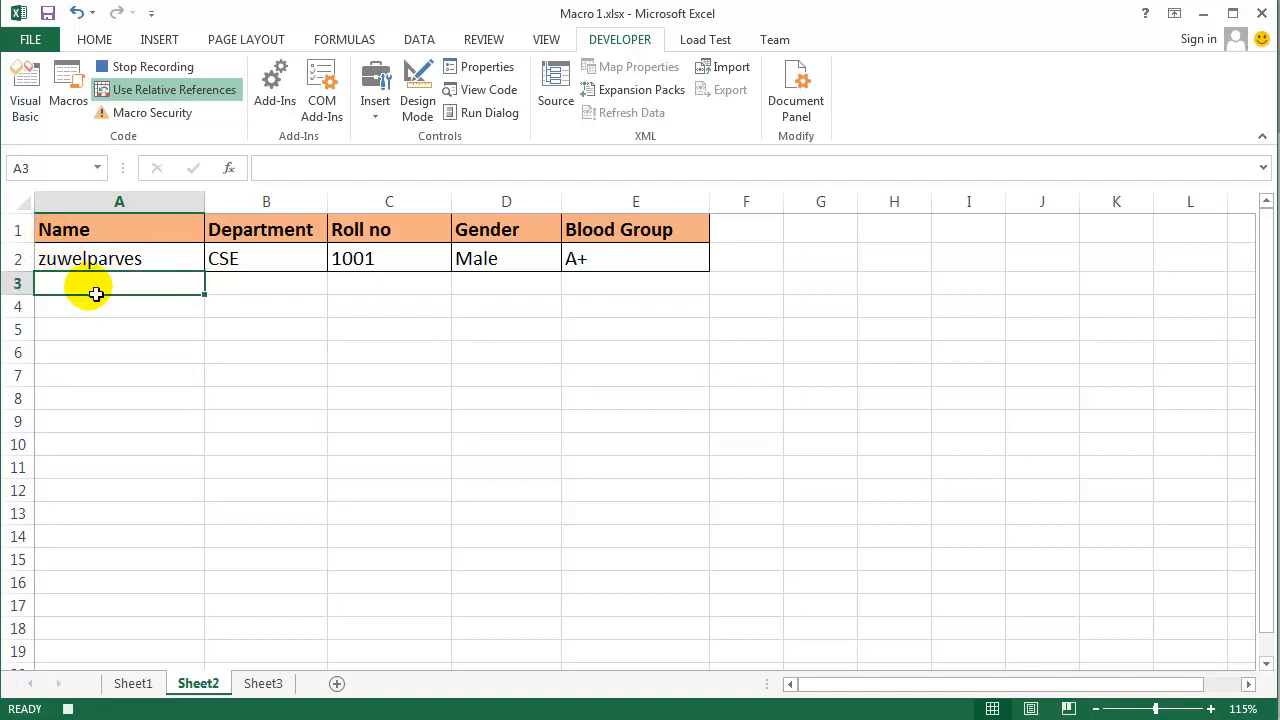
pyautogui.hotkey('ctrl', 'v')
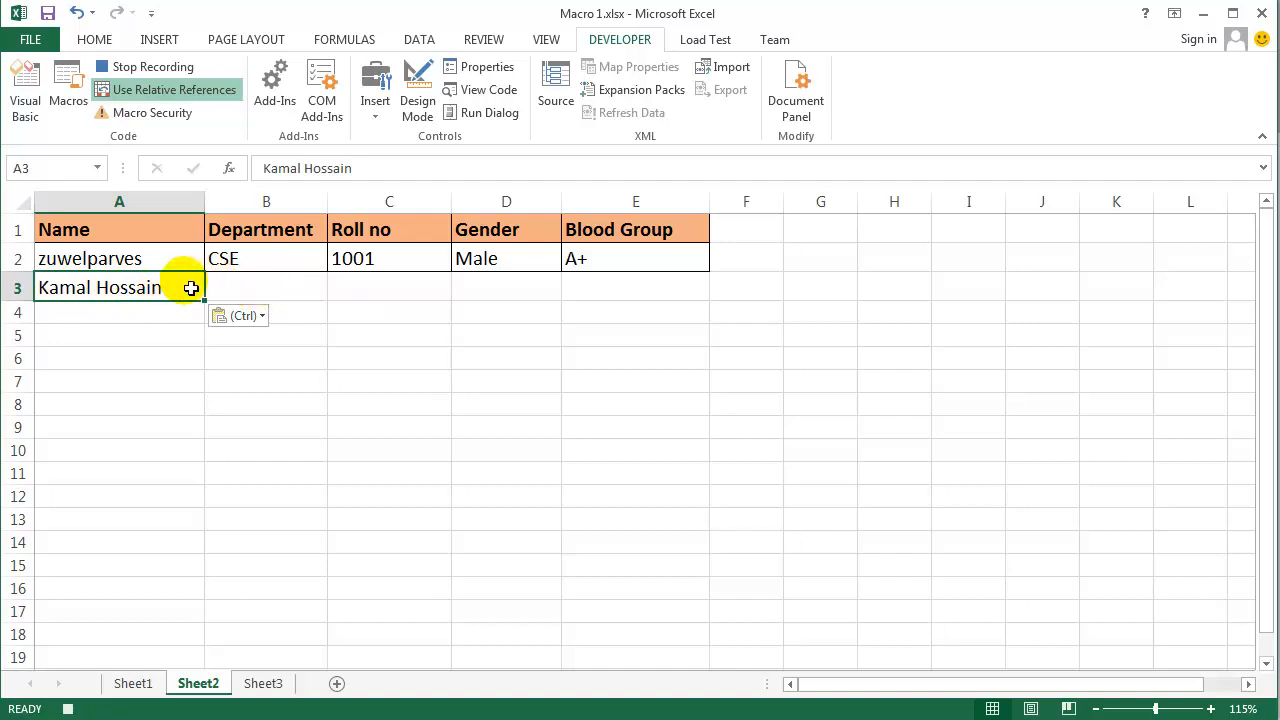
# - Move one cell right to B3 before turning relative references off, and copy the Department entry from Sheet1's J10 into it
pyautogui.press('Right')
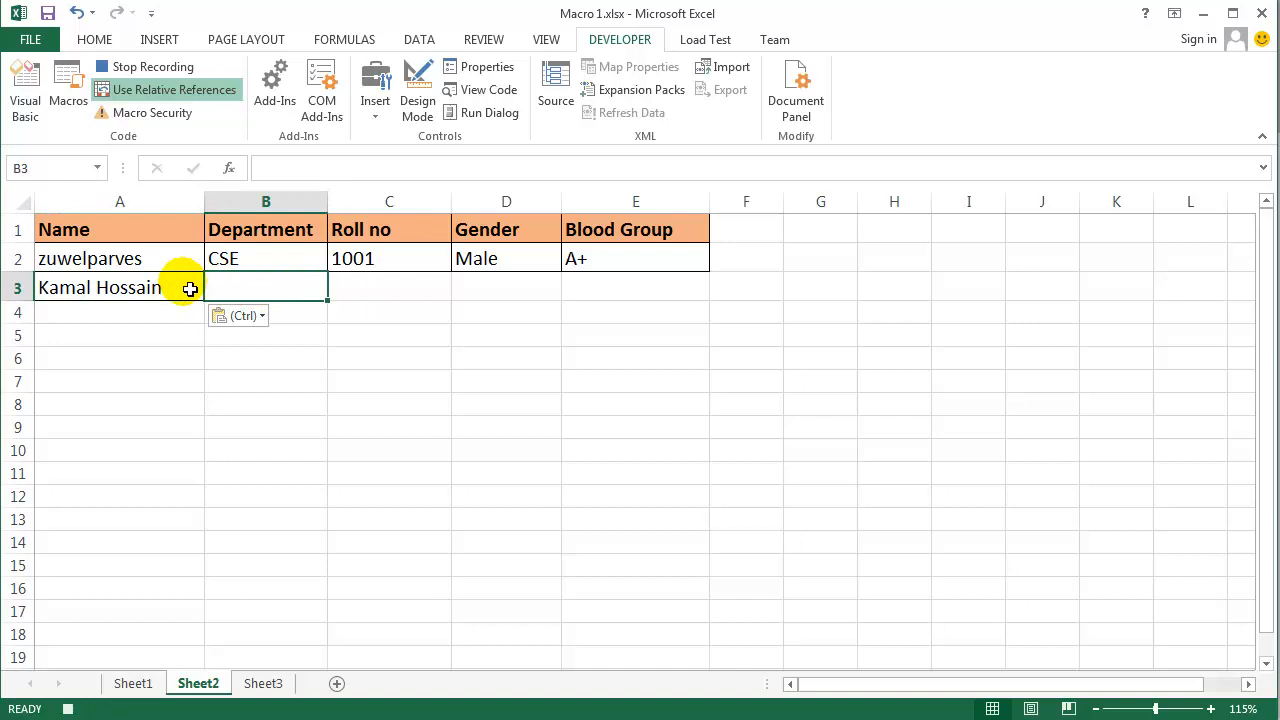
pyautogui.click(192, 95)
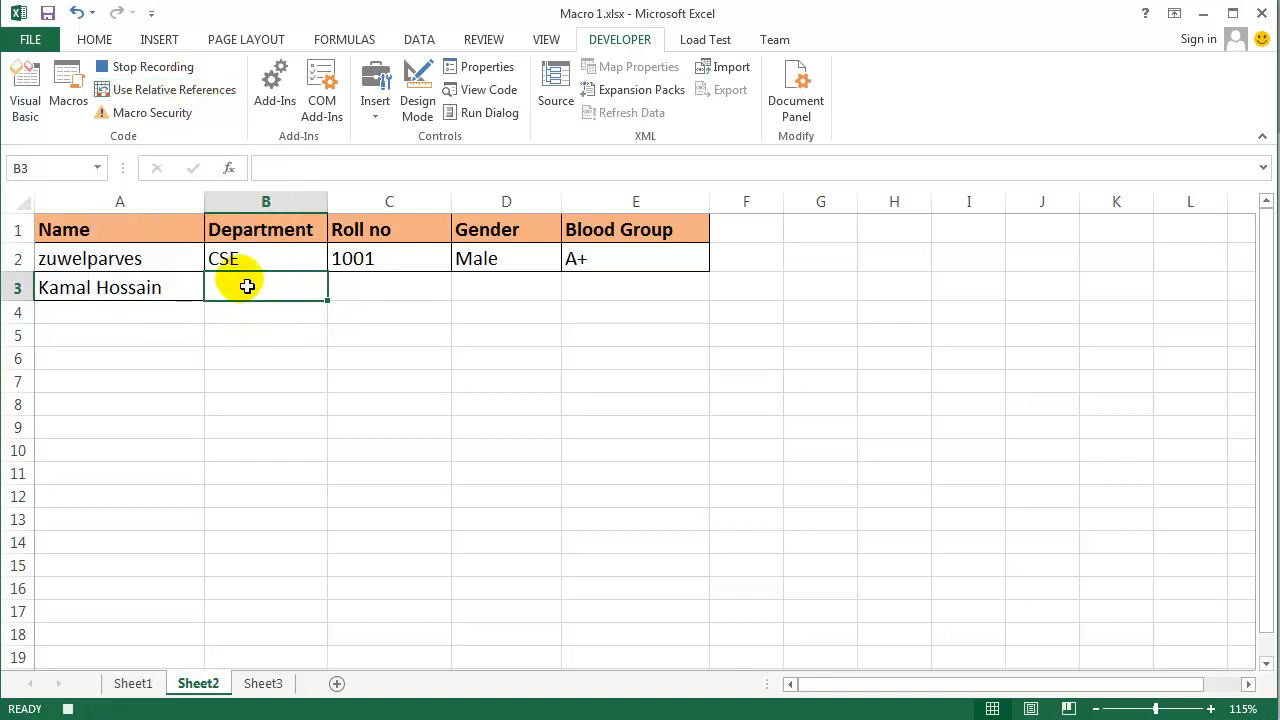
pyautogui.click(140, 683)
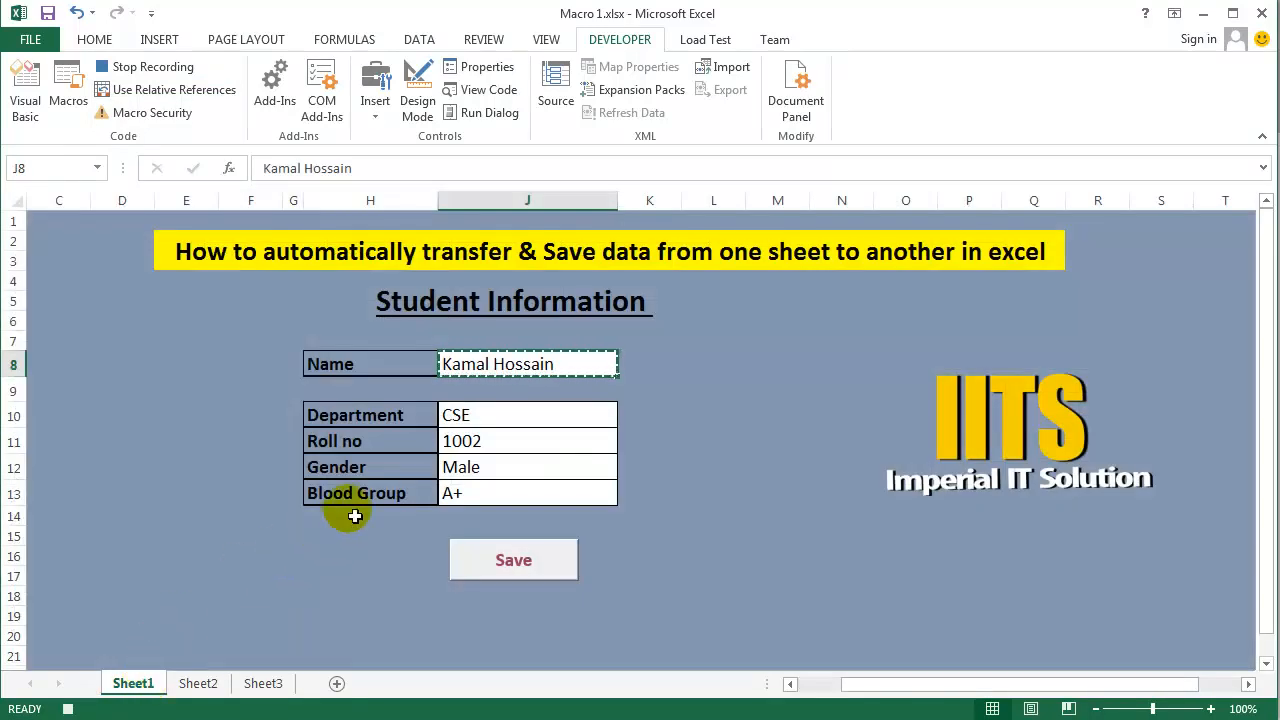
pyautogui.click(480, 425)
pyautogui.hotkey('ctrl', 'c')
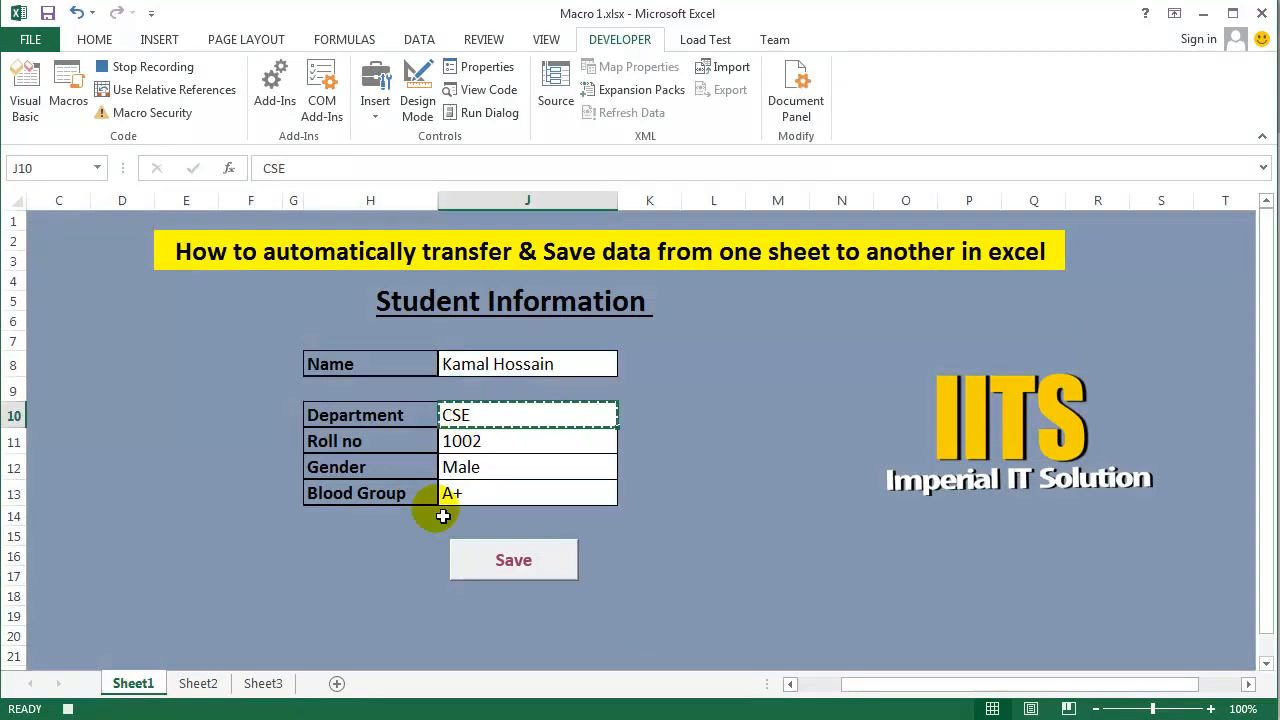
pyautogui.click(198, 683)
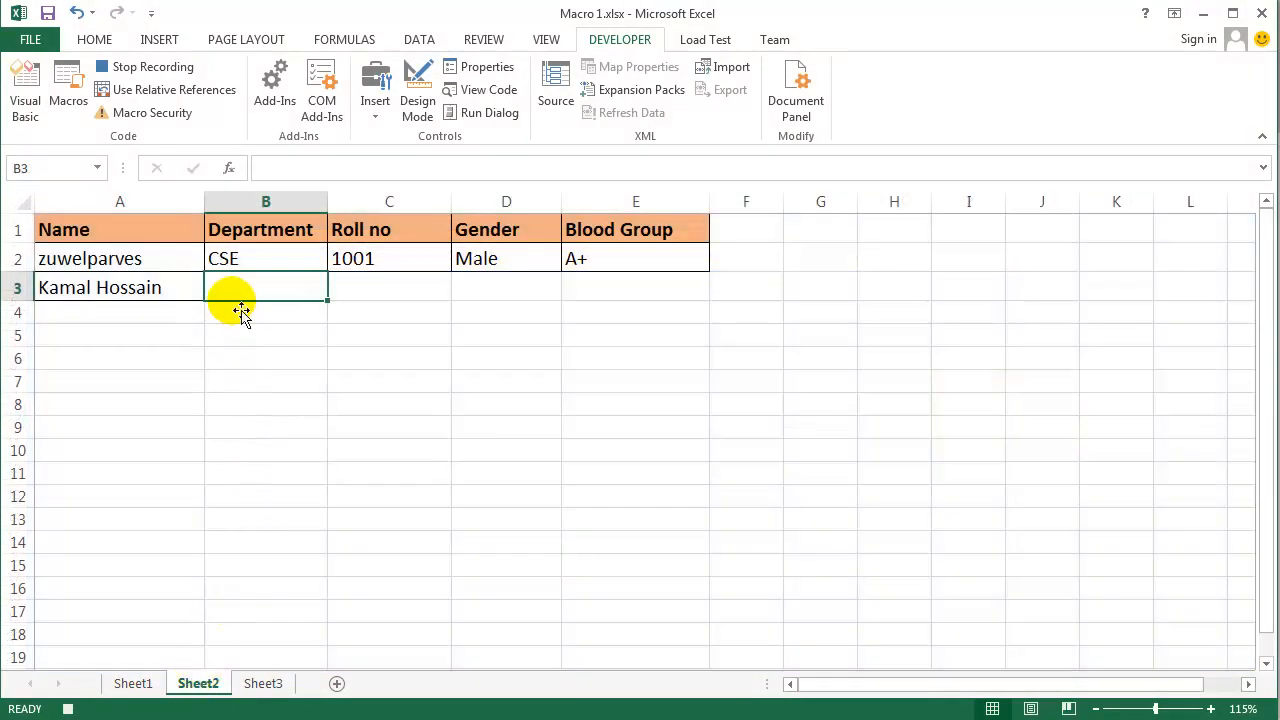
pyautogui.hotkey('ctrl', 'v')
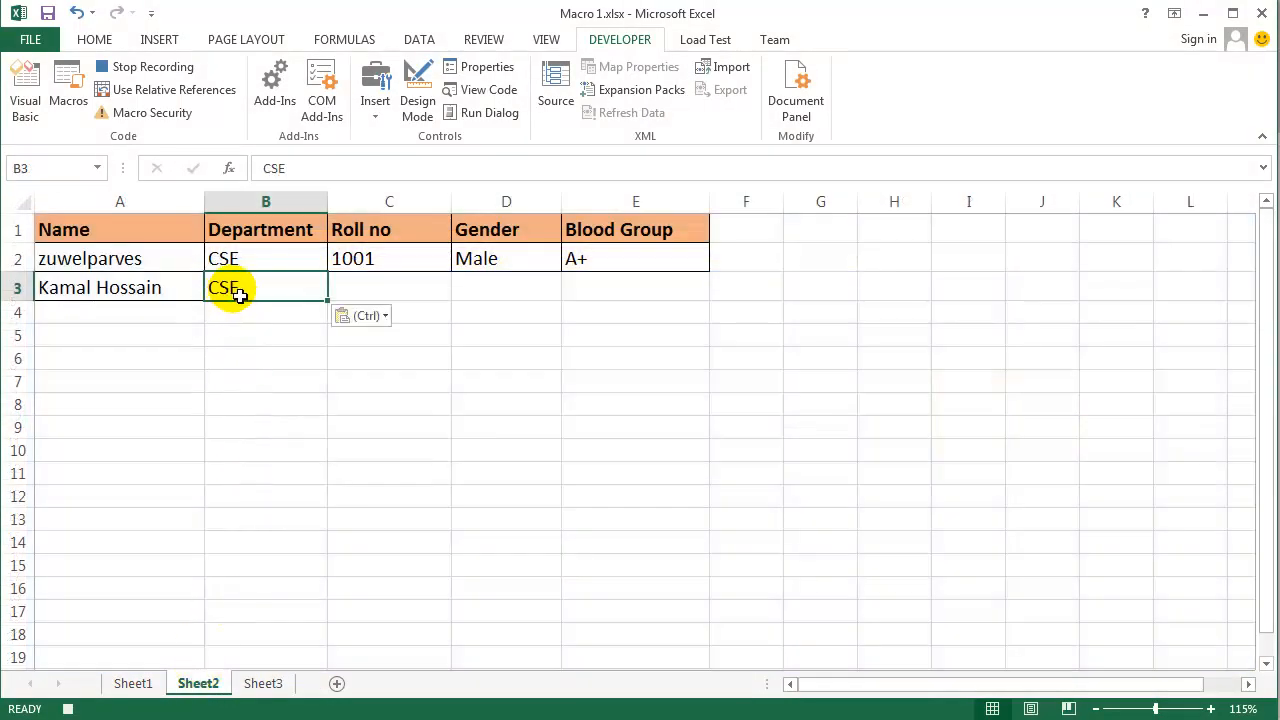
# - Use relative references only for the move to C3 on Sheet2, and copy the Roll no entry from Sheet1's J11 into it
pyautogui.click(166, 91)
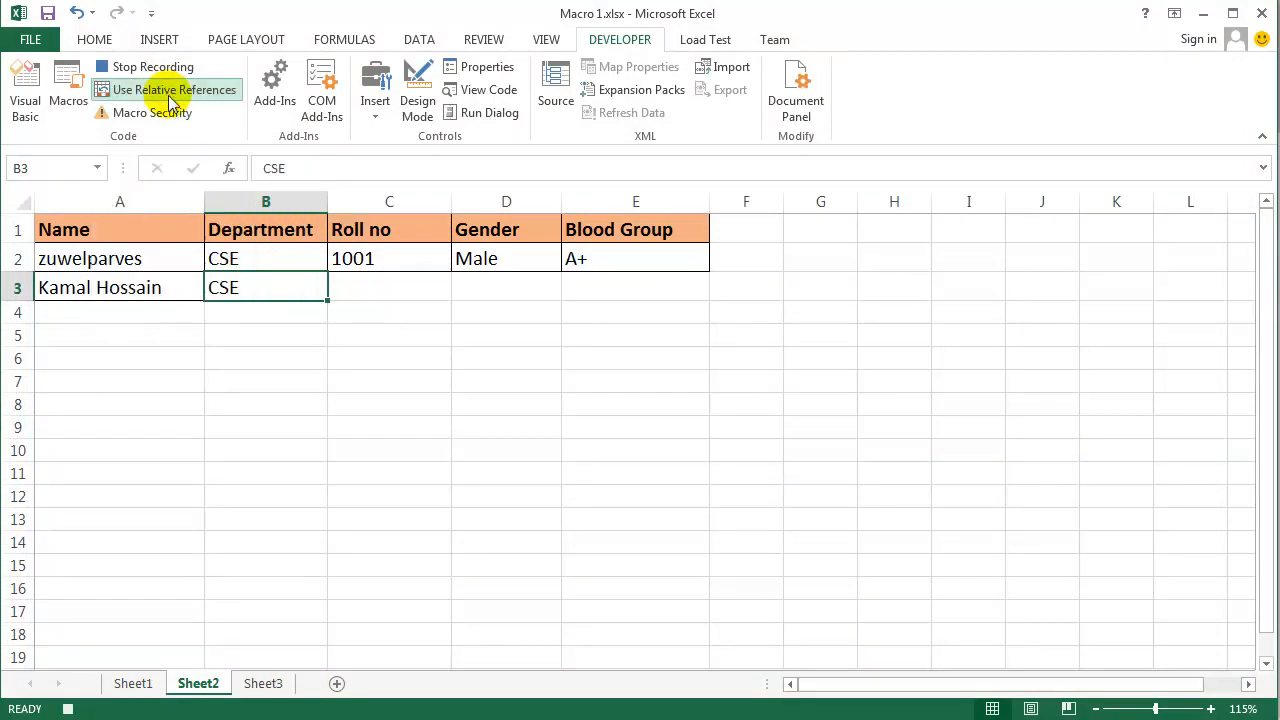
pyautogui.press('Tab')
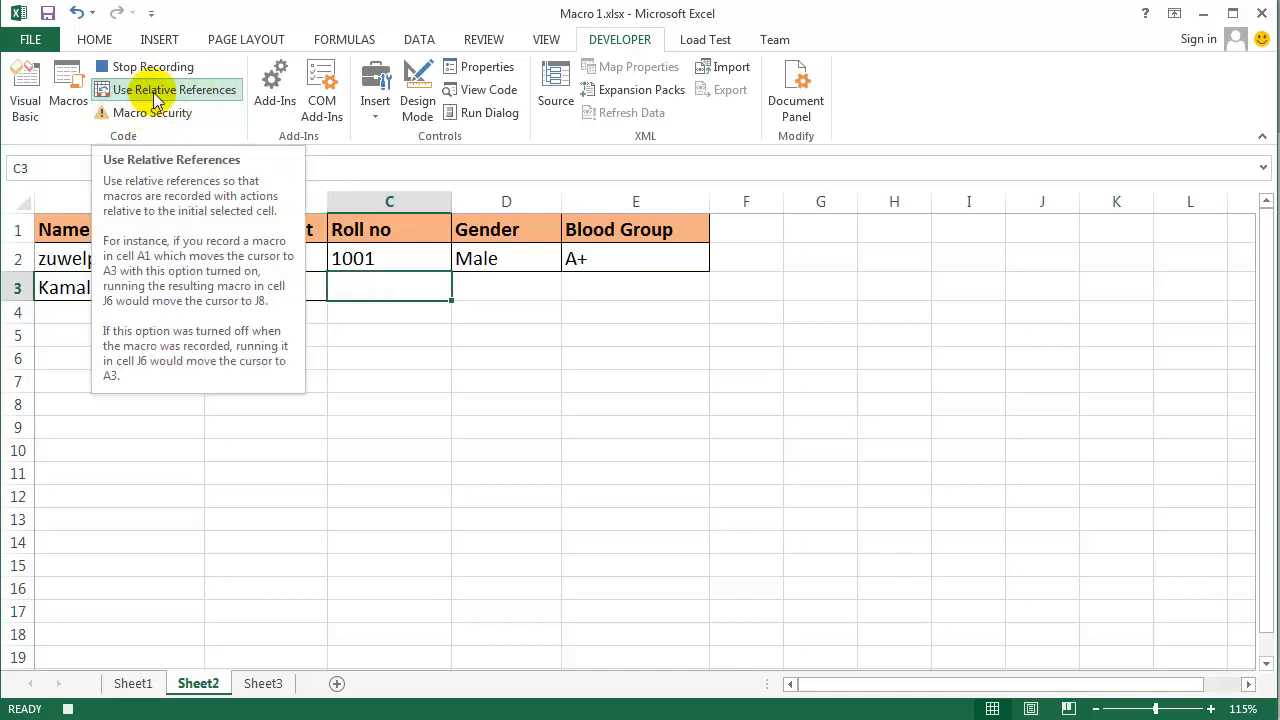
pyautogui.click(154, 94)
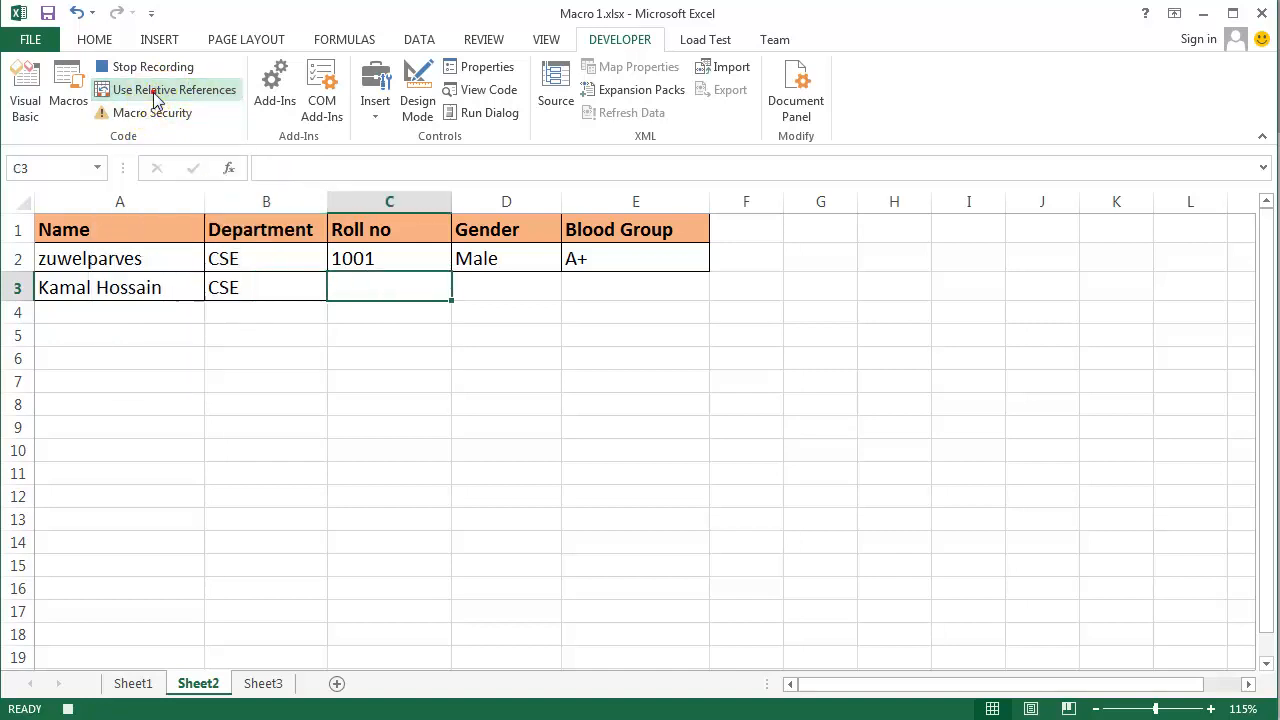
pyautogui.click(133, 686)
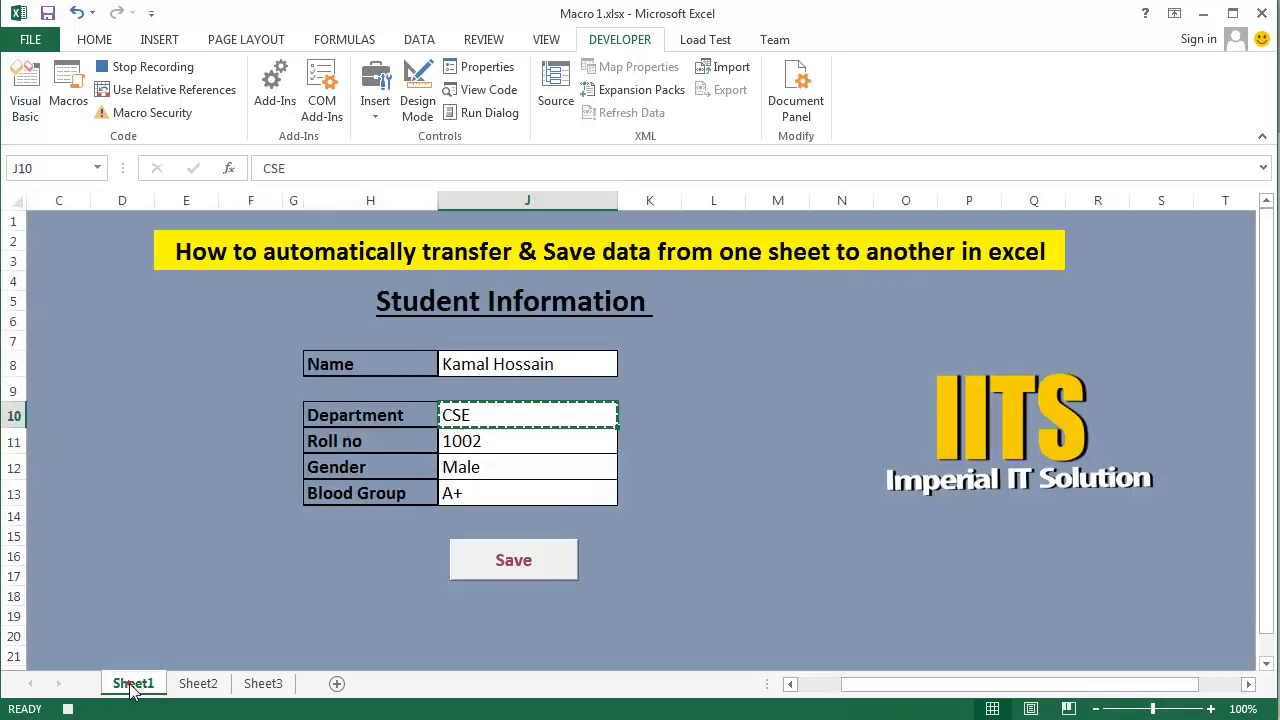
pyautogui.click(481, 452)
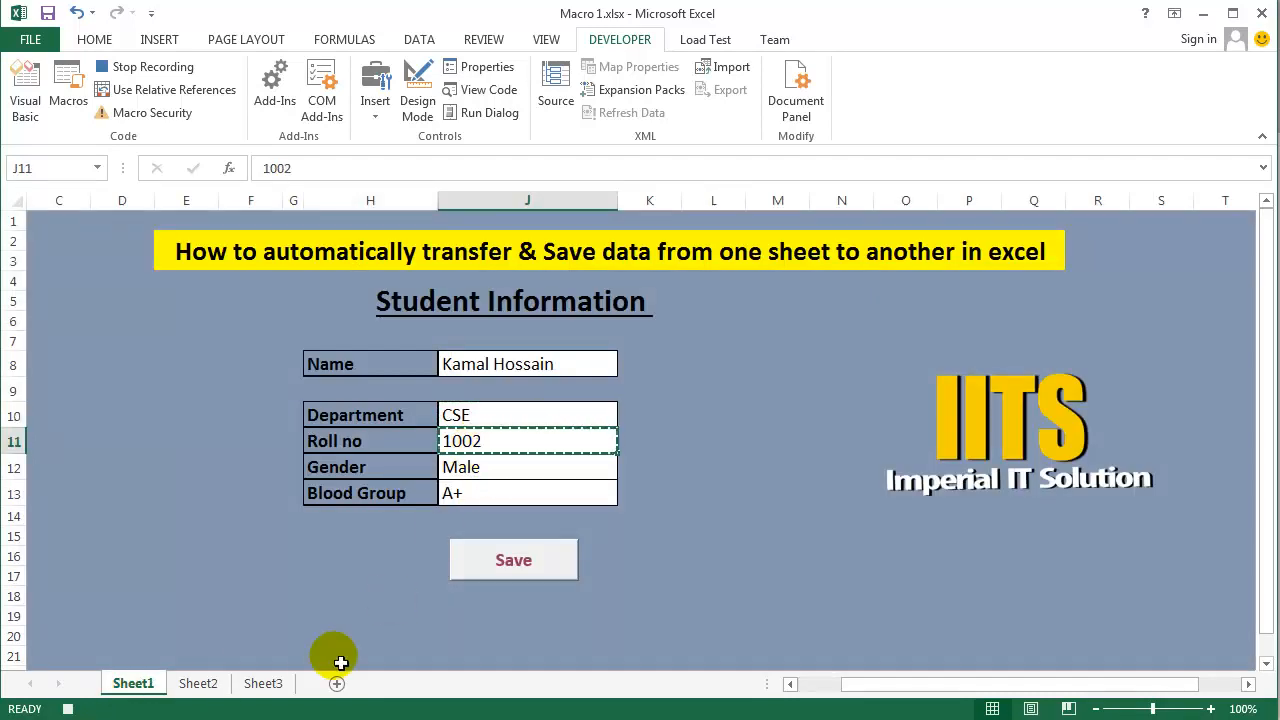
pyautogui.click(206, 683)
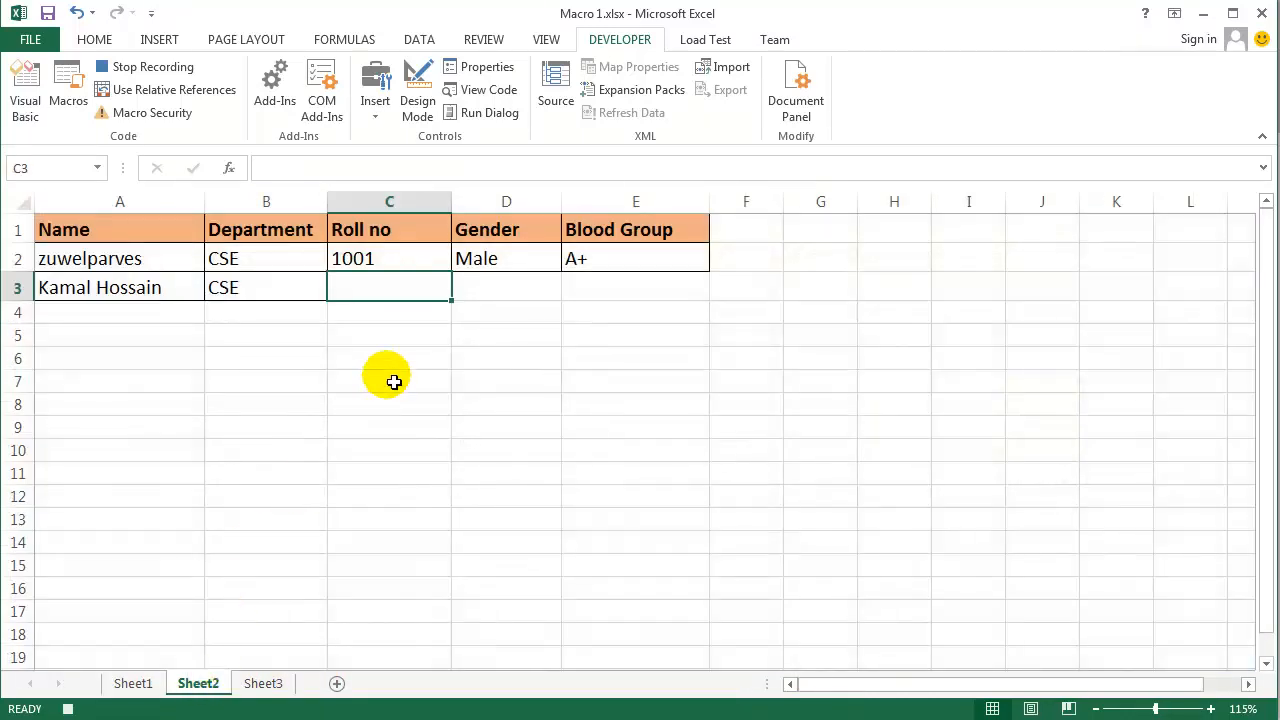
pyautogui.hotkey('ctrl', 'v')
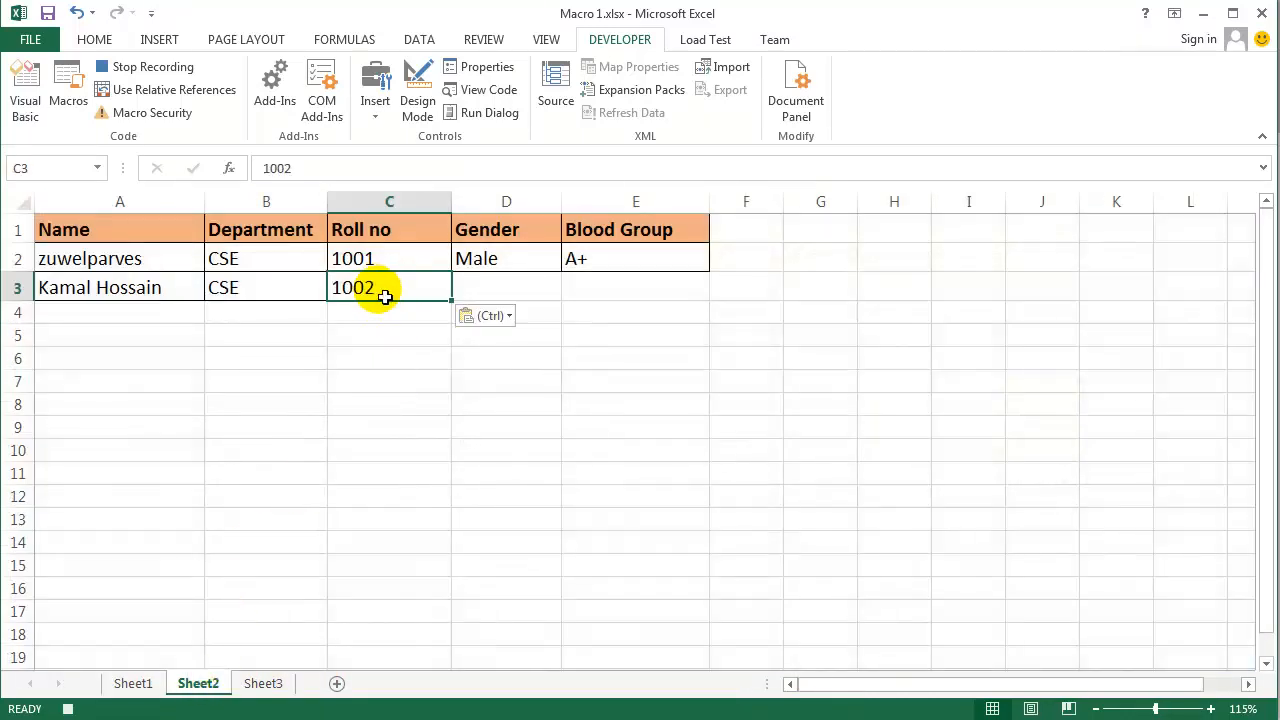
# - Use relative references only for the move to D3 on Sheet2, and copy the Gender entry from Sheet1's J12 into it
pyautogui.click(172, 92)
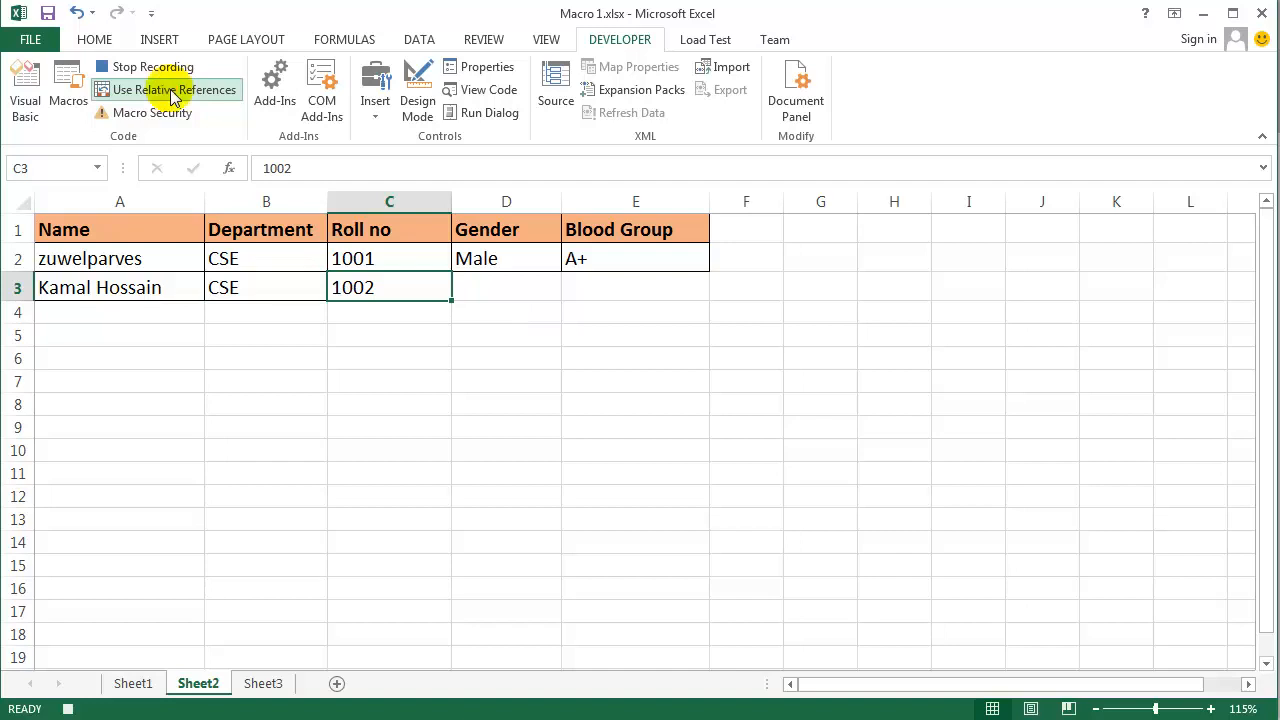
pyautogui.press('Right')
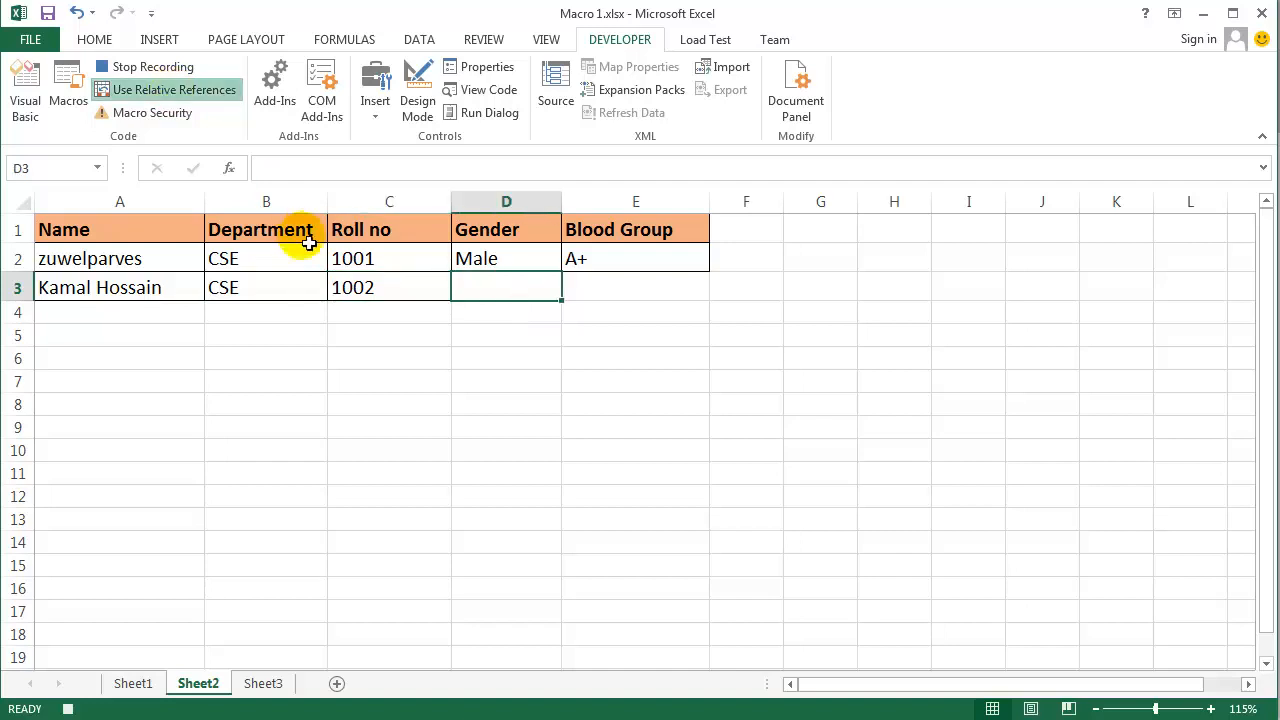
pyautogui.click(140, 92)
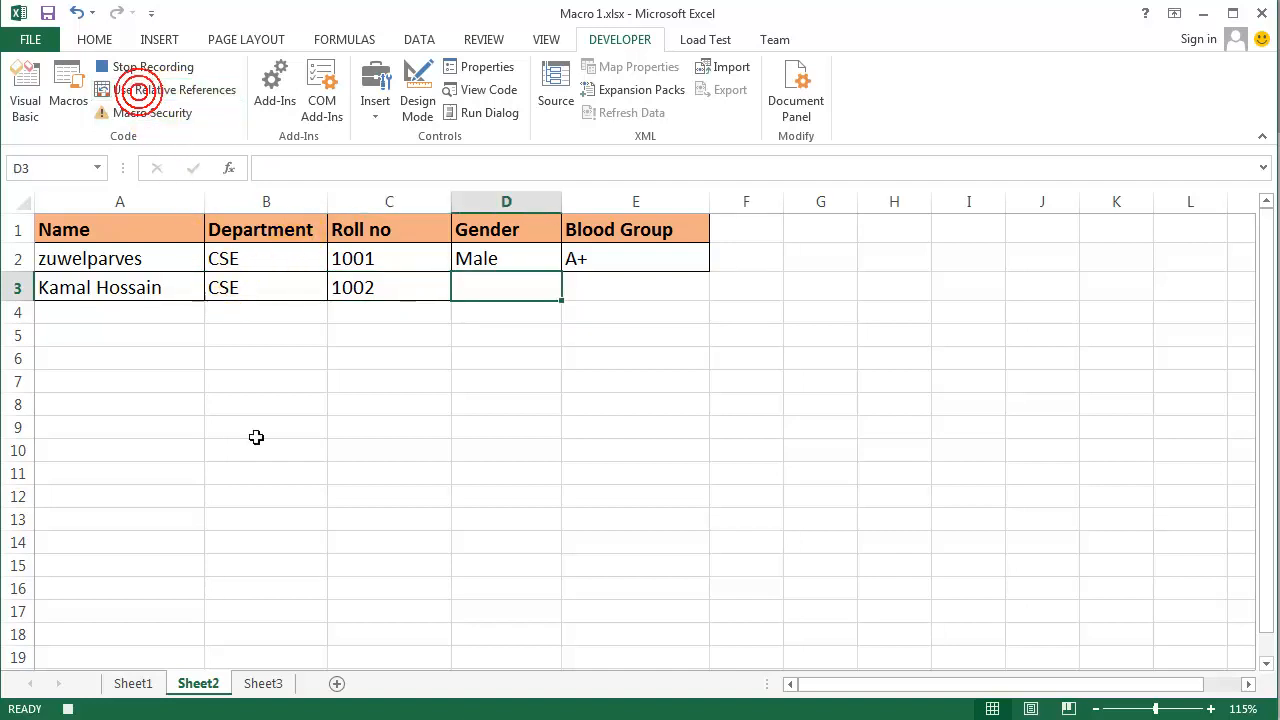
pyautogui.click(138, 686)
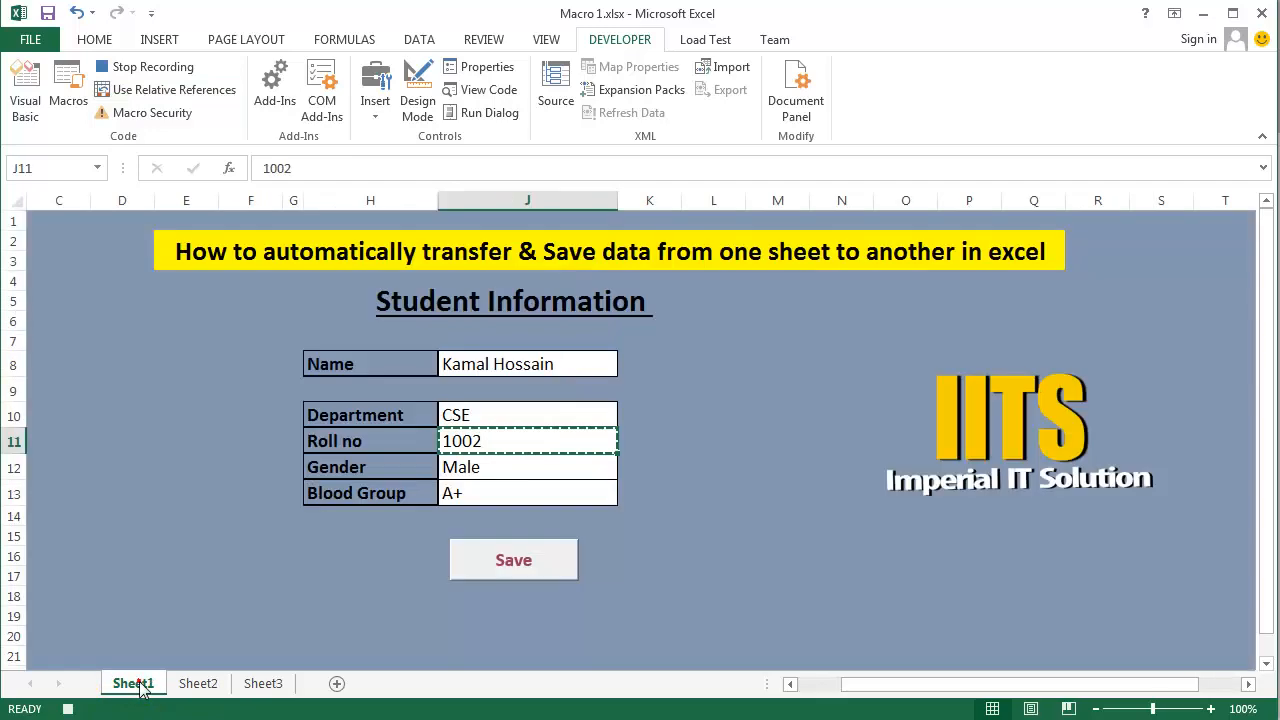
pyautogui.click(490, 472)
pyautogui.hotkey('ctrl', 'c')
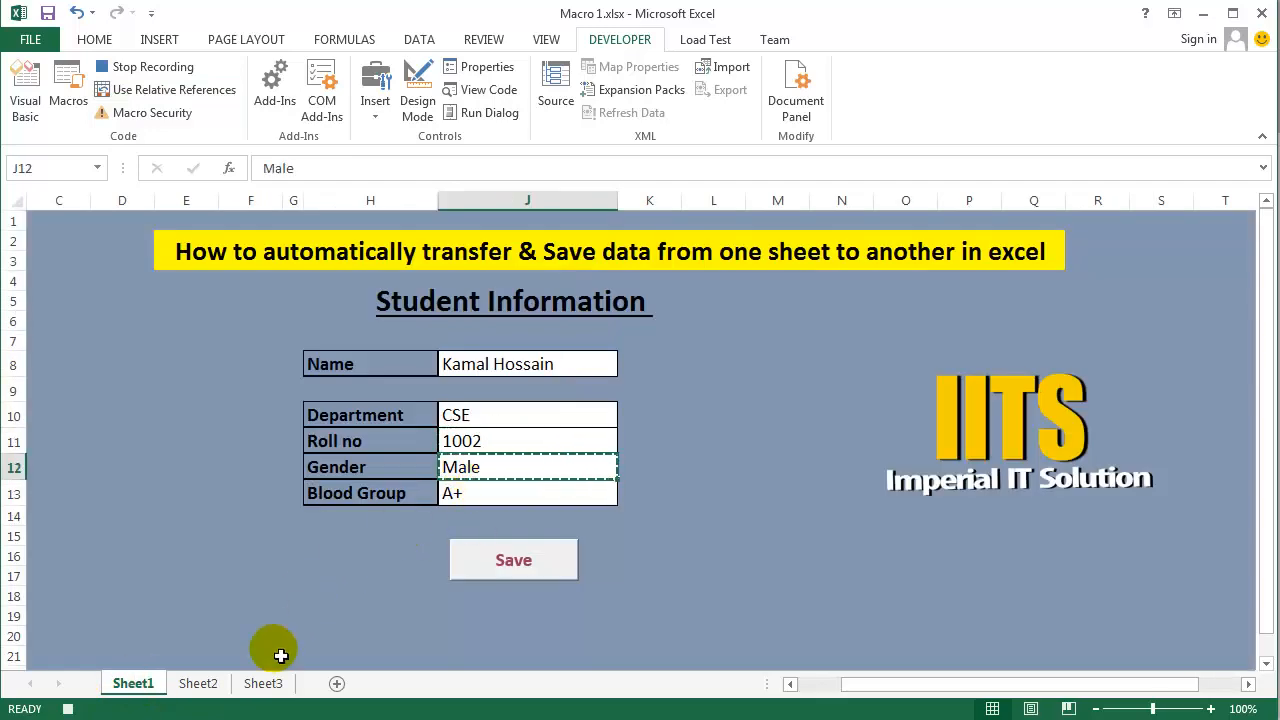
pyautogui.click(198, 684)
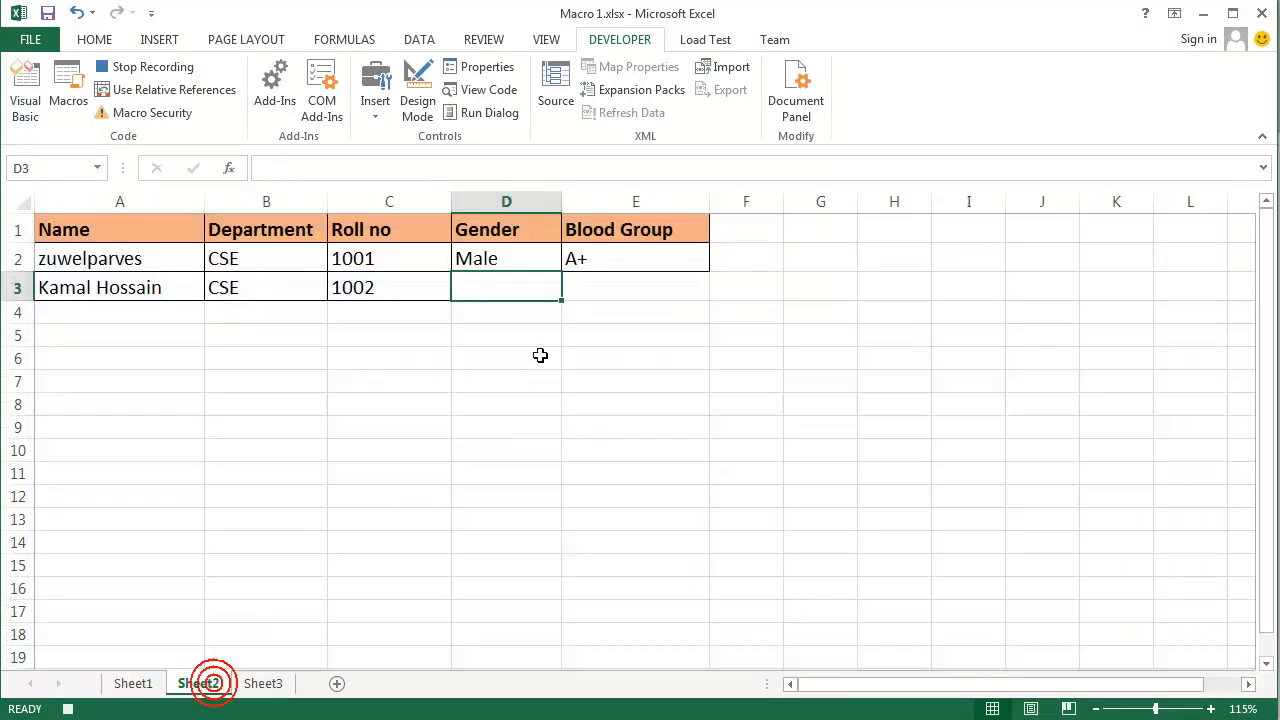
pyautogui.hotkey('ctrl', 'v')
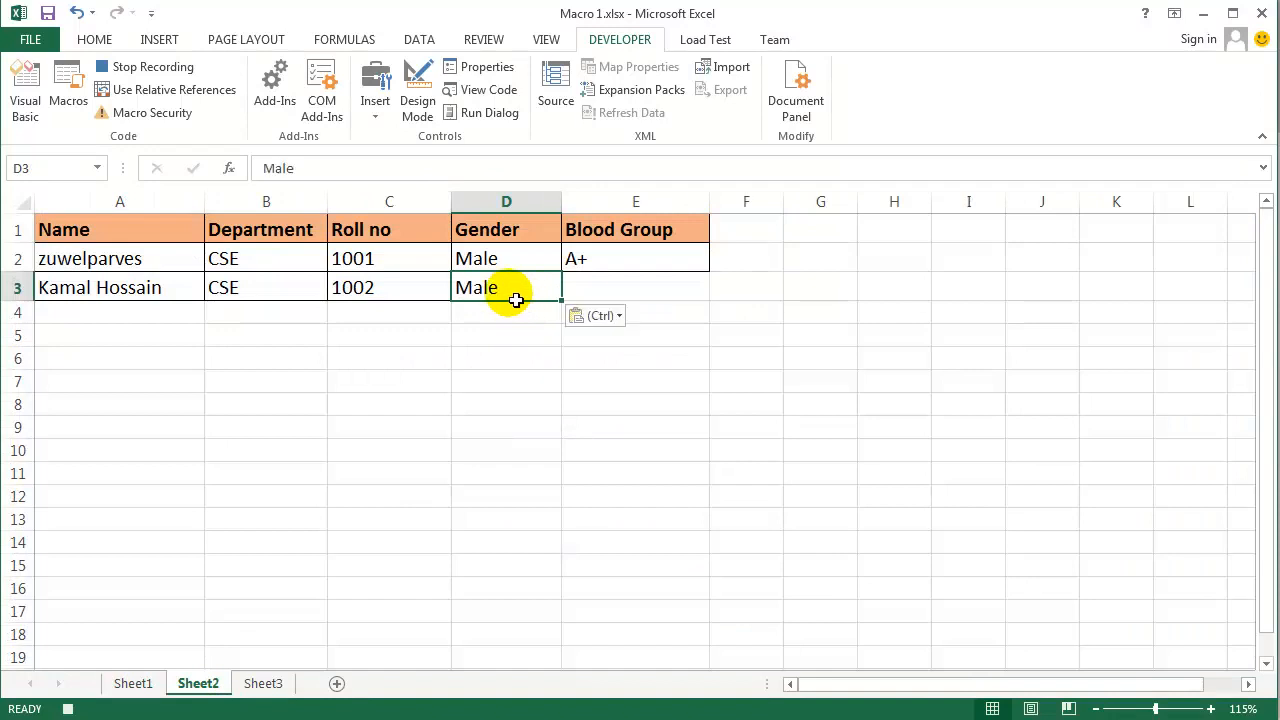
# - Use relative references only for the move to E3 on Sheet2, and copy the Blood Group entry from Sheet1's J13 into it
pyautogui.click(207, 92)
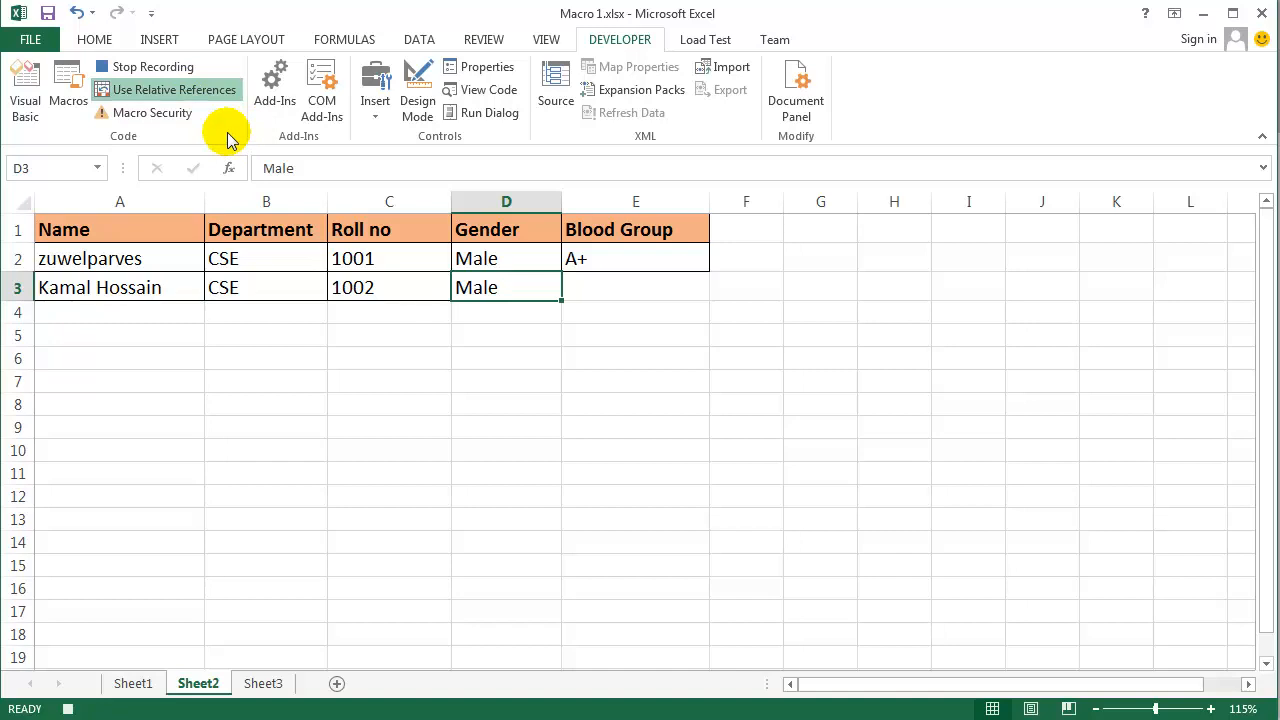
pyautogui.press('Right')
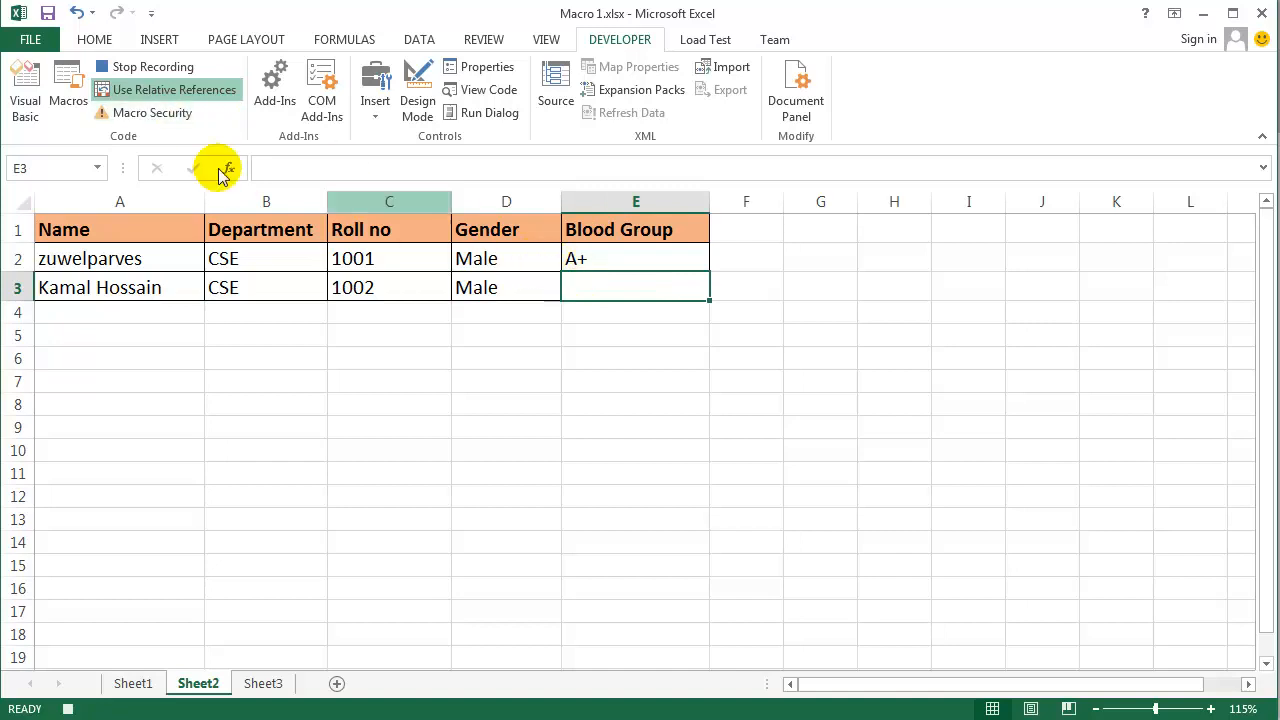
pyautogui.click(140, 92)
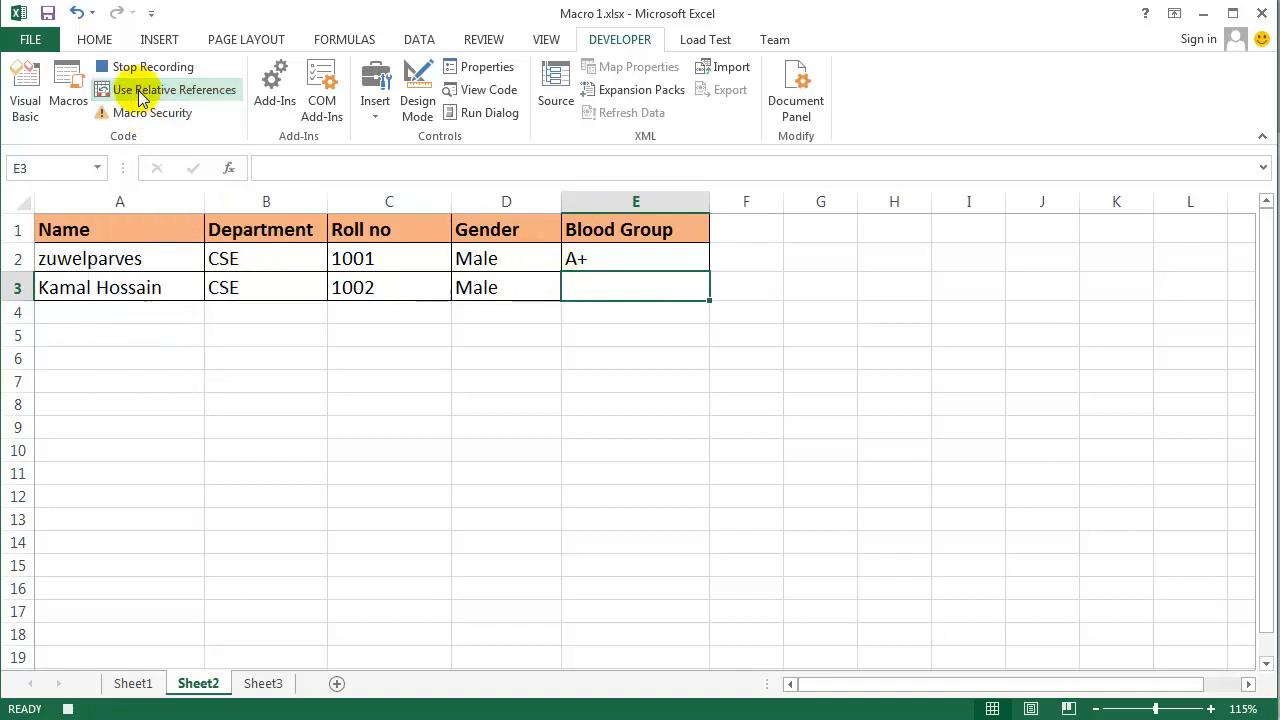
pyautogui.click(136, 684)
pyautogui.click(481, 503)
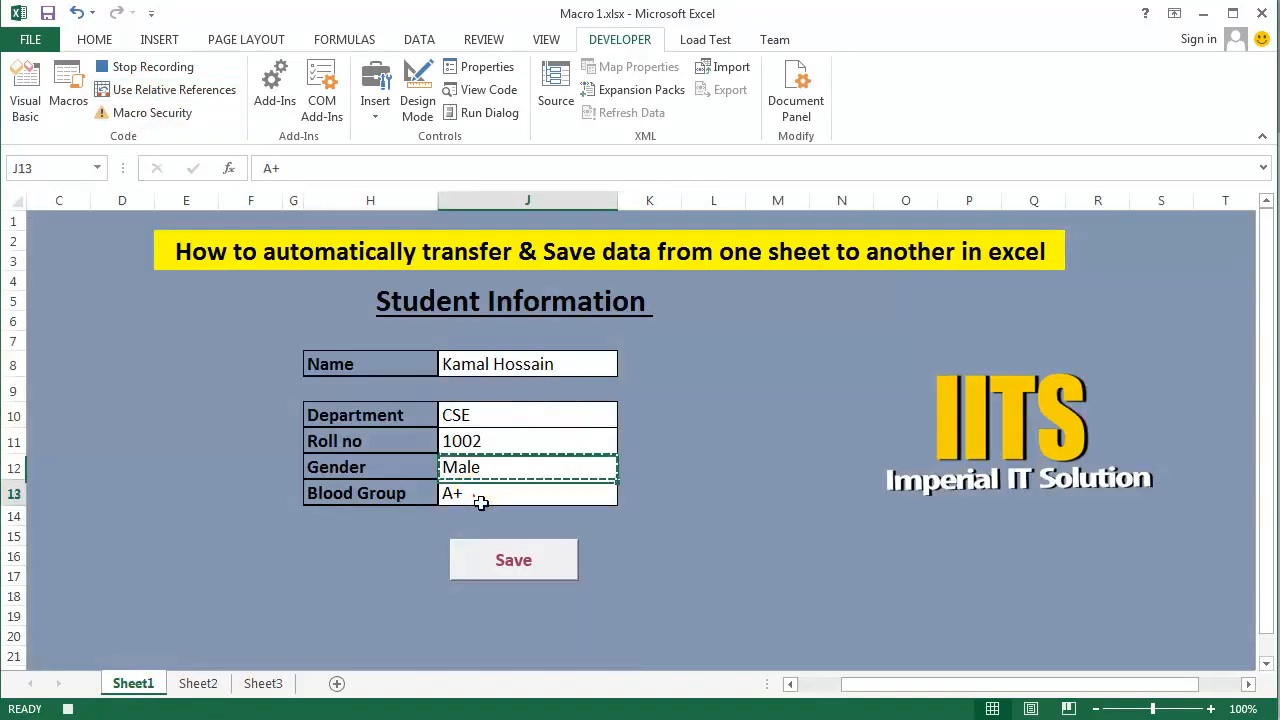
pyautogui.hotkey('ctrl', 'c')
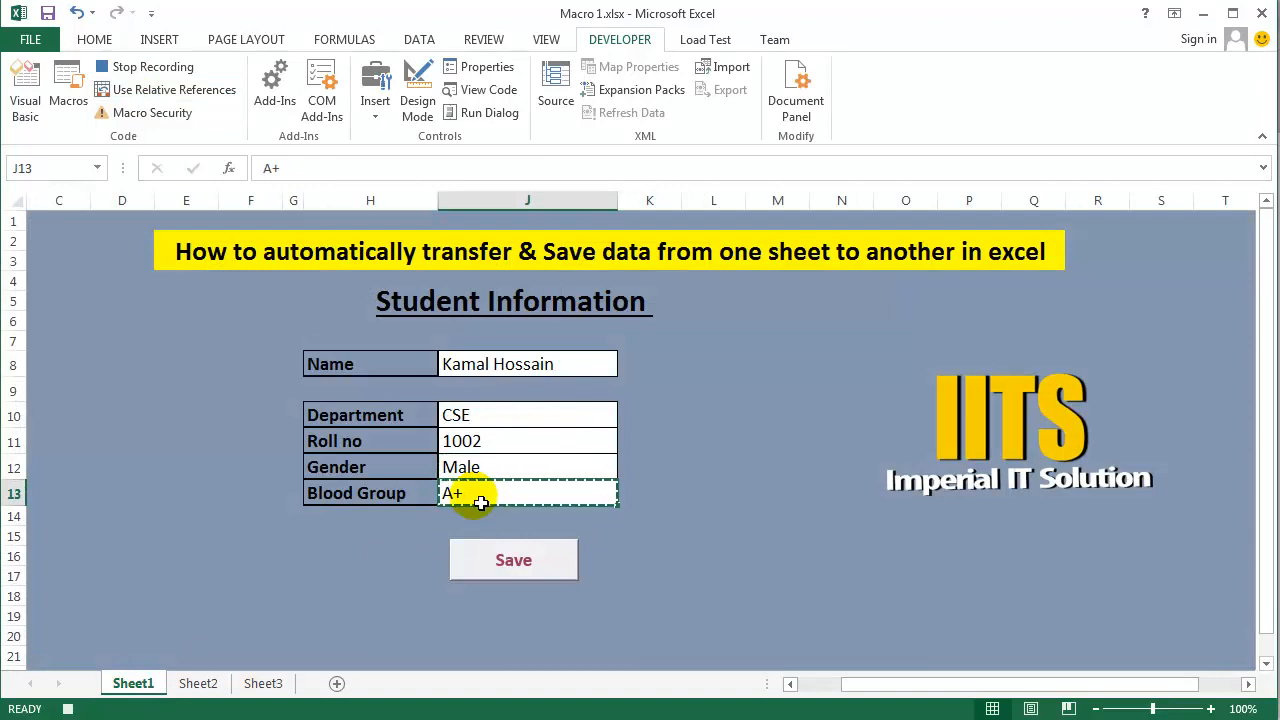
pyautogui.click(219, 686)
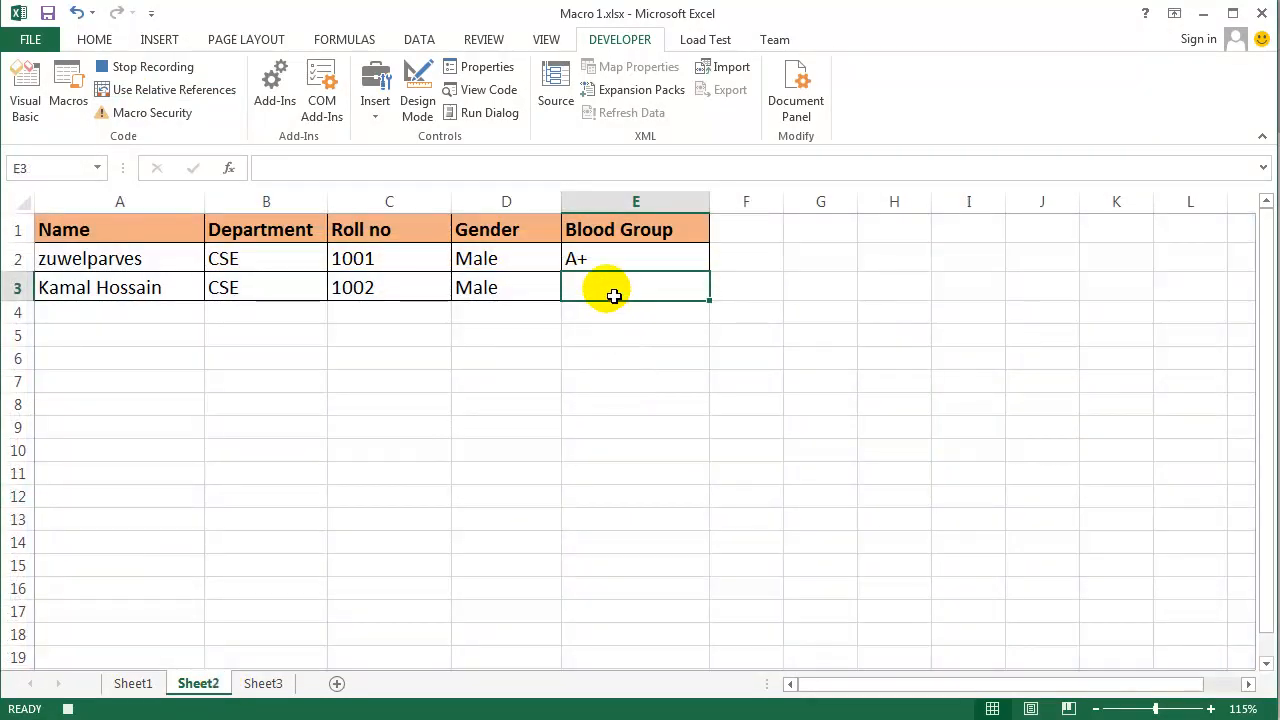
pyautogui.hotkey('ctrl', 'v')
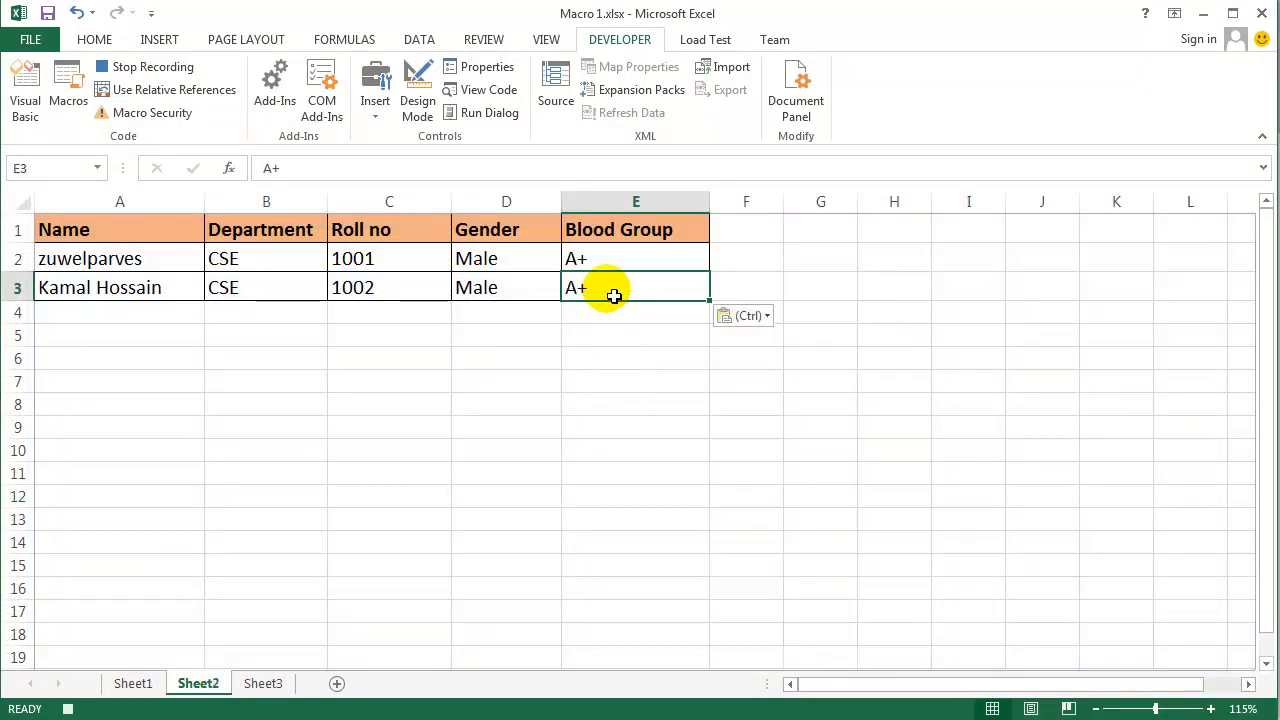
# - Move one cell right to F3 on Sheet2 with relative references on, and turn relative references off again
pyautogui.click(183, 96)
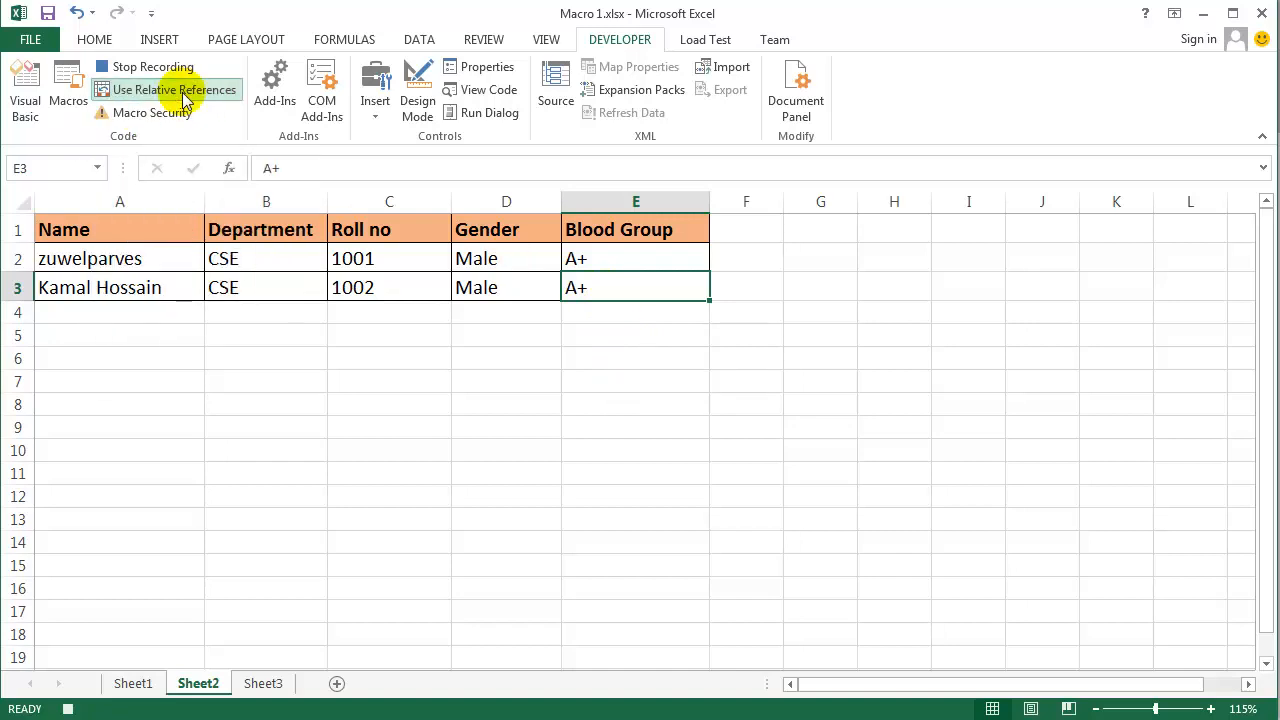
pyautogui.press('Right')
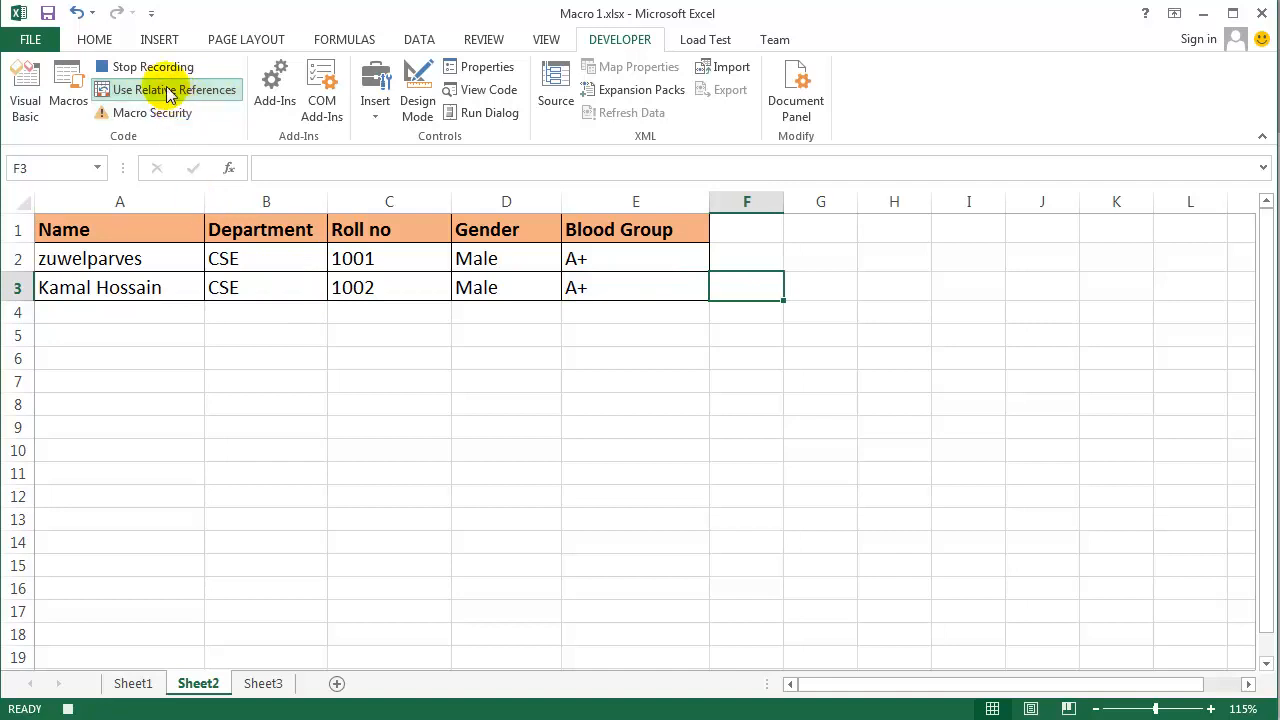
pyautogui.click(170, 95)
# - Clear the form entries in J8:J13 on Sheet1, and stop recording the macro with Name cell J8 selected
pyautogui.click(133, 684)
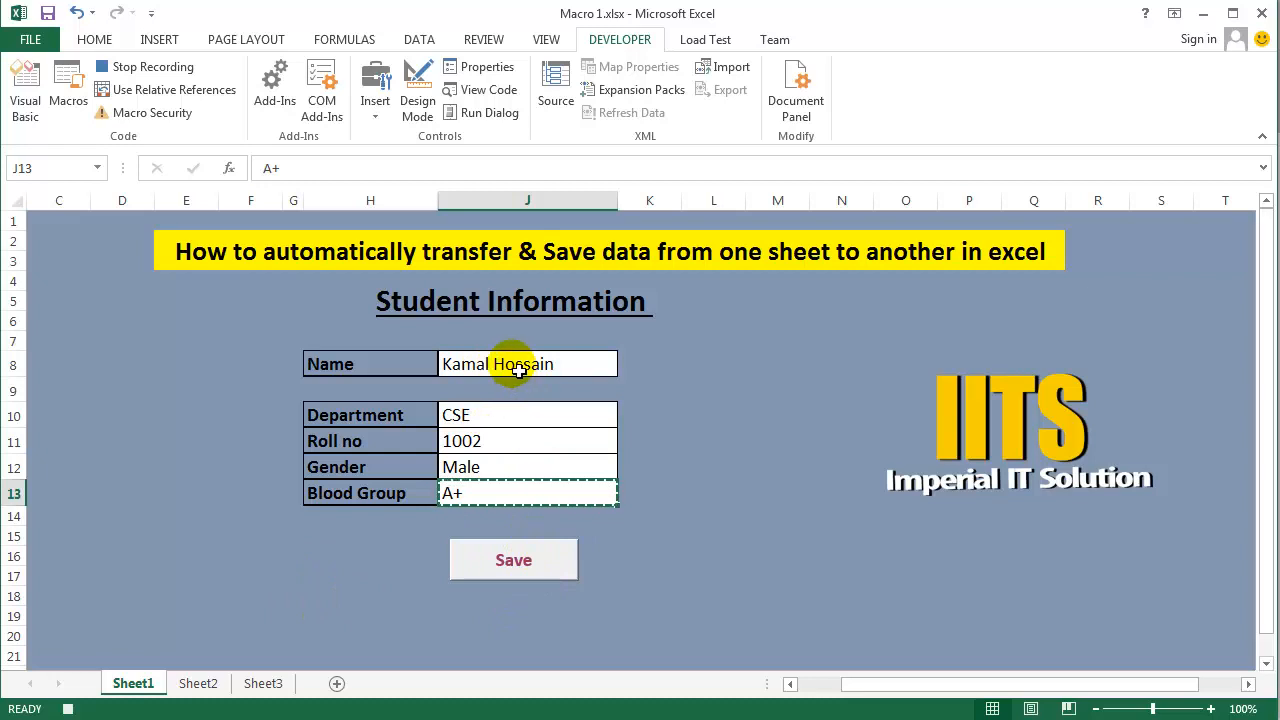
pyautogui.moveTo(520, 365); pyautogui.dragTo(506, 487)
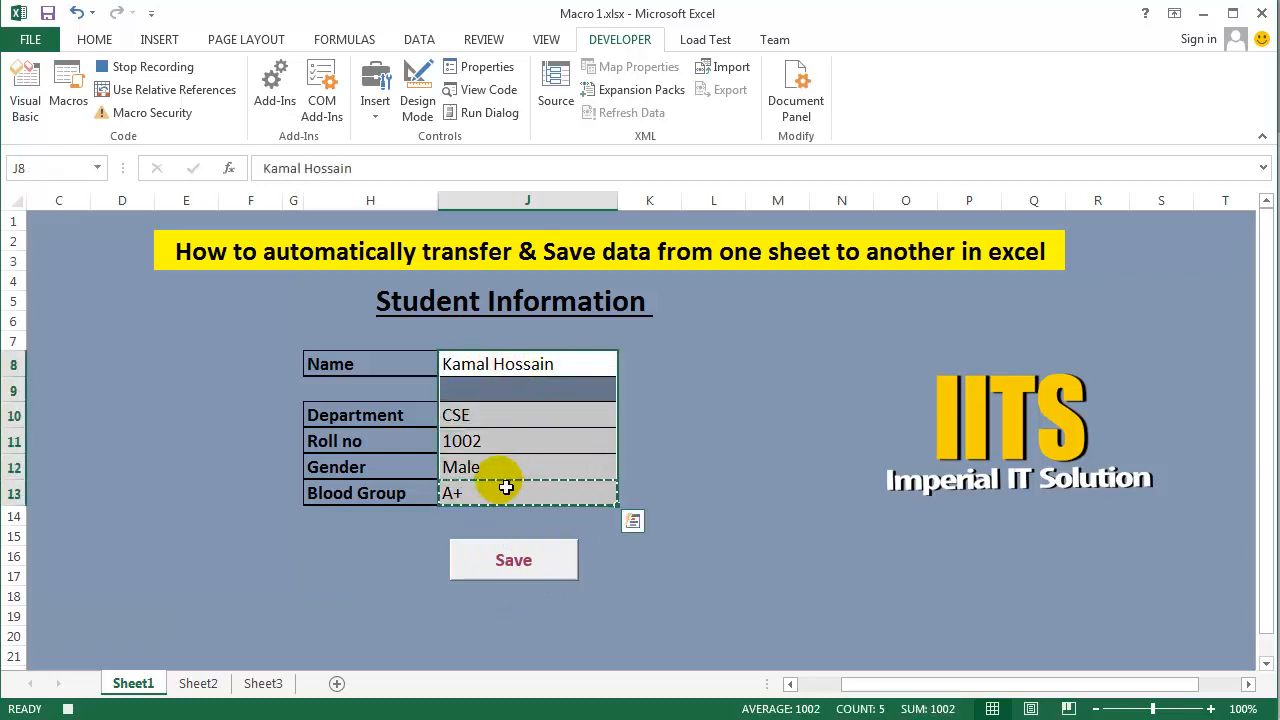
pyautogui.press('Delete')
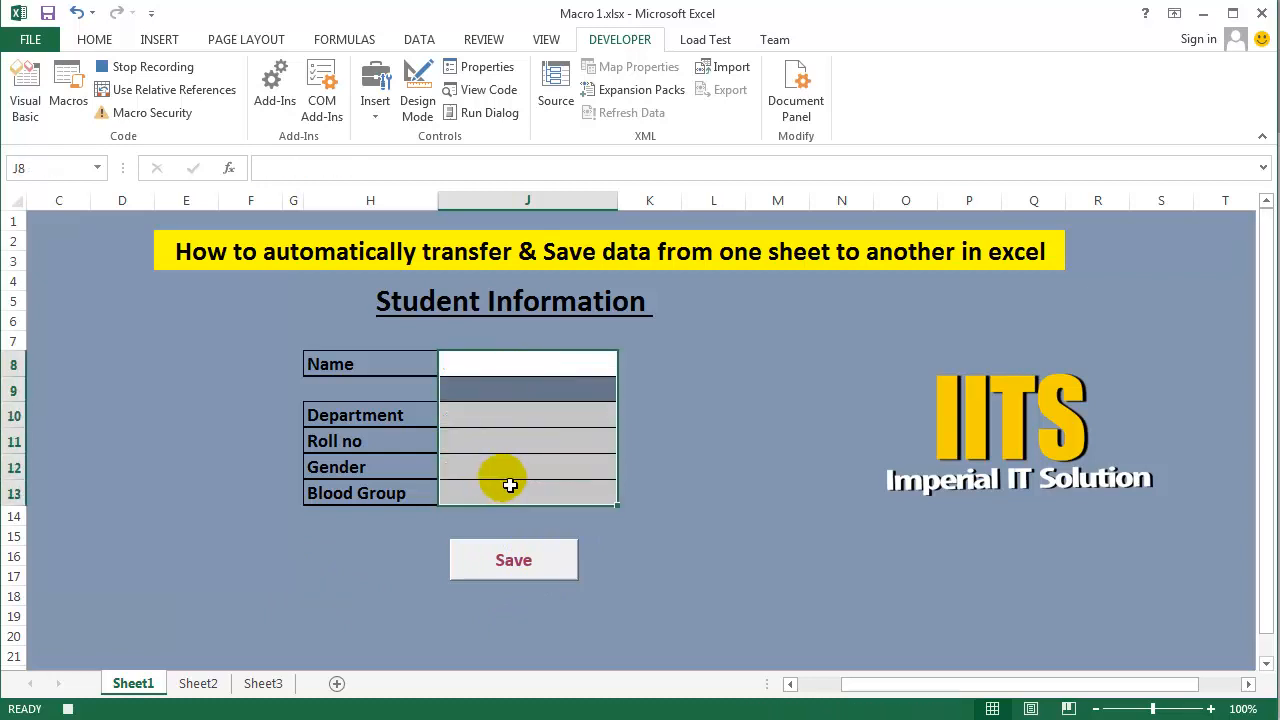
pyautogui.click(508, 366)
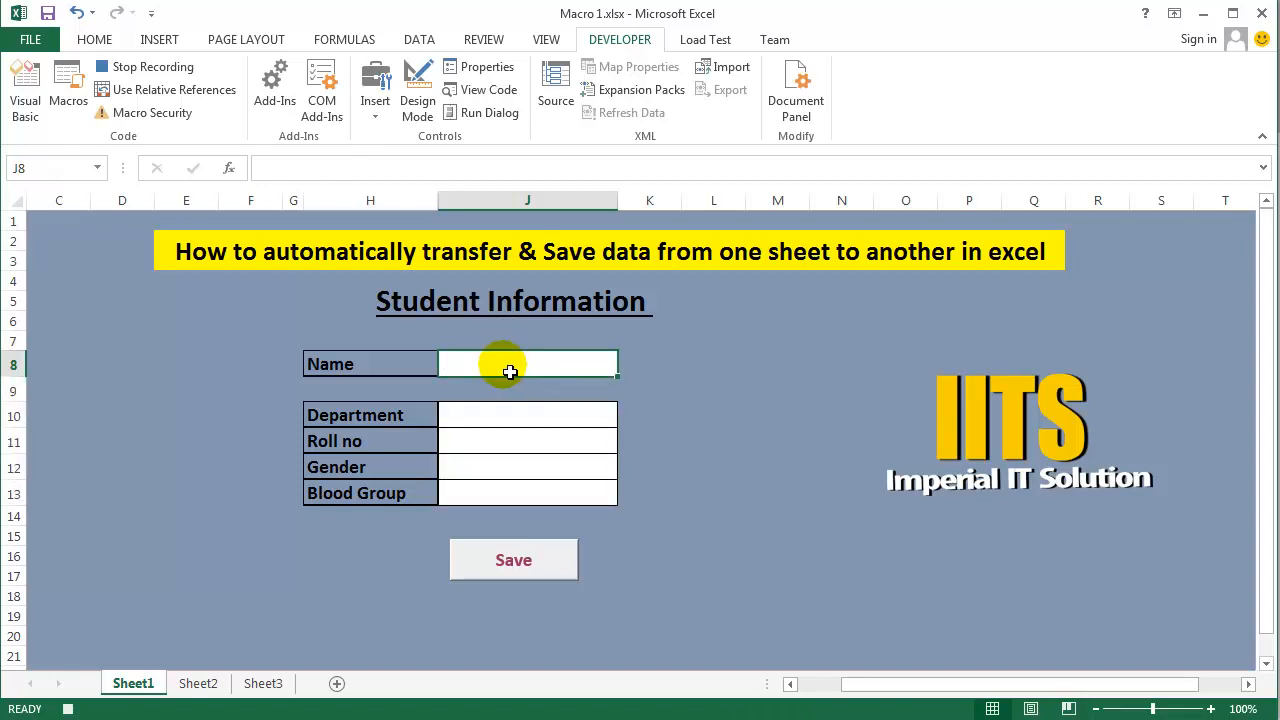
pyautogui.click(152, 70)
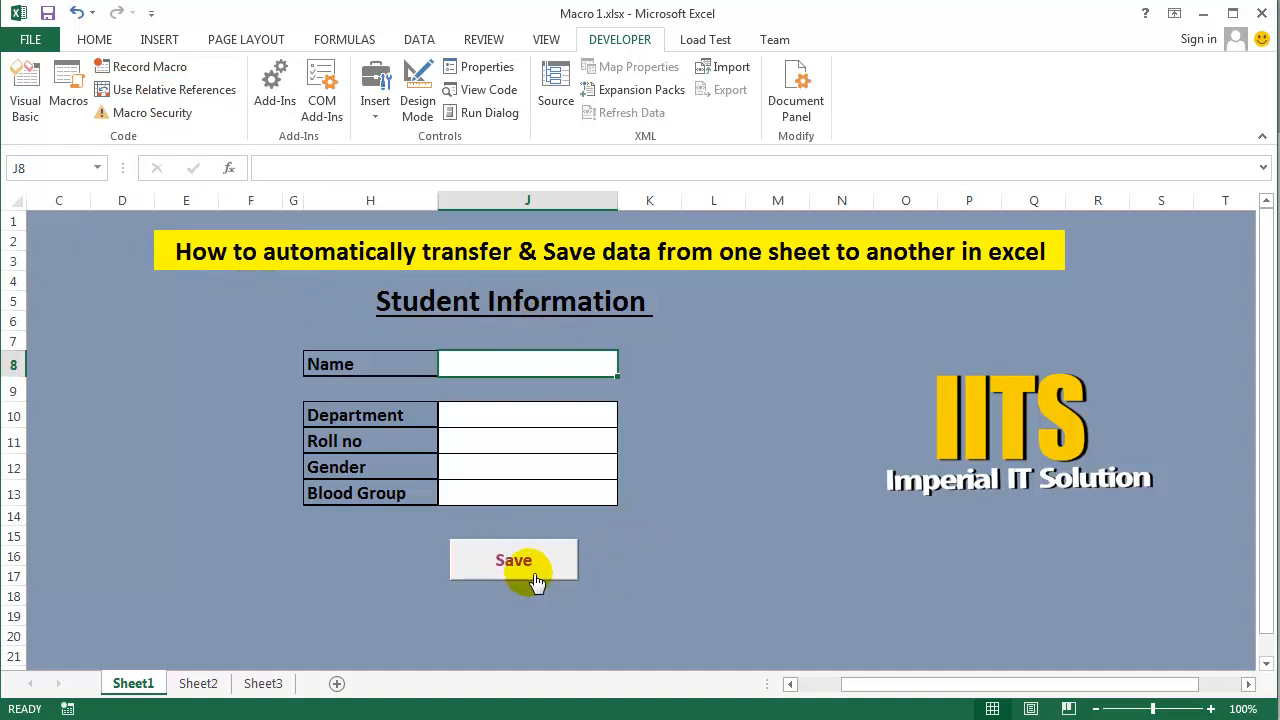
# - Draw a form control button below the Blood Group label, beside the Save button, and assign the SaveData macro to it
pyautogui.click(376, 115)
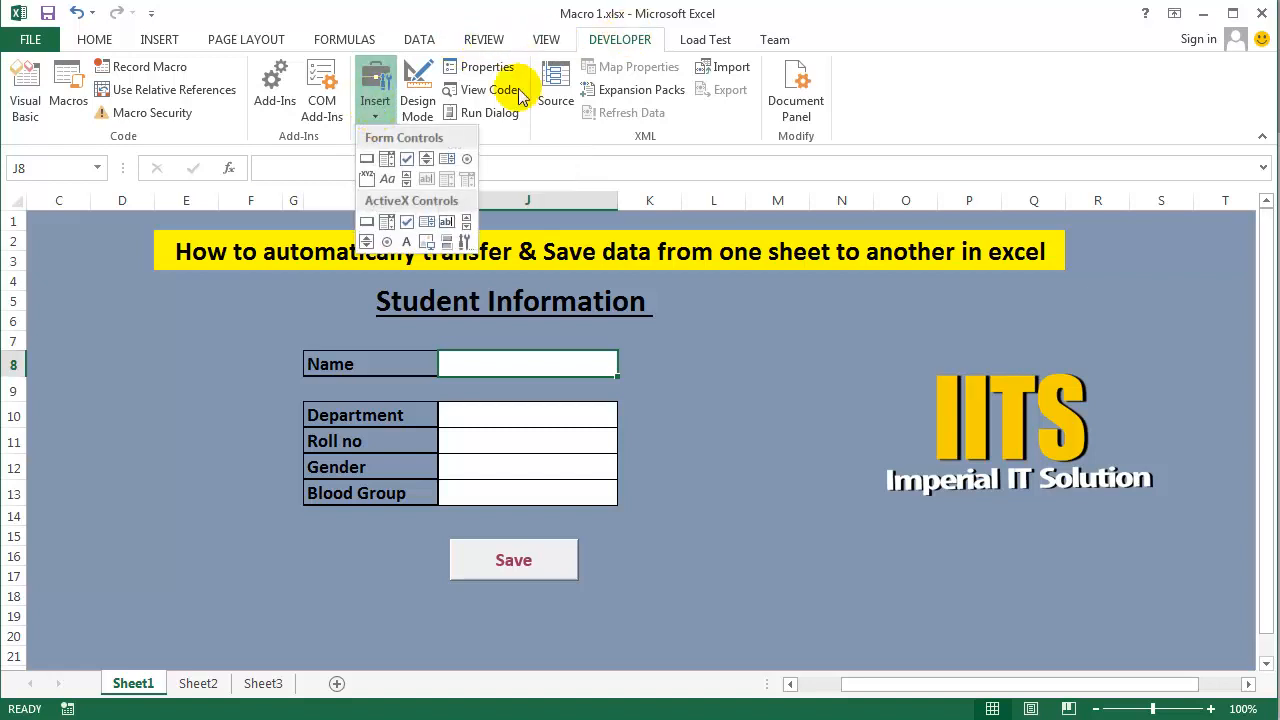
pyautogui.click(370, 159)
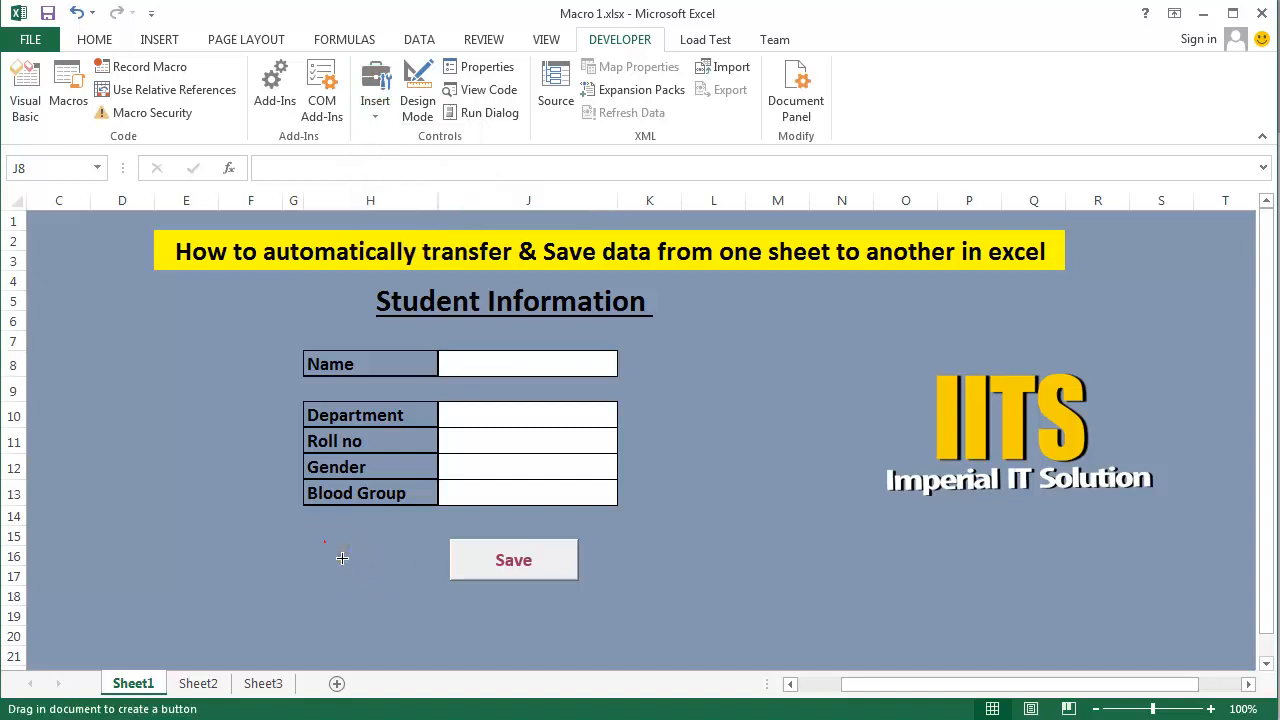
pyautogui.moveTo(326, 544); pyautogui.dragTo(443, 599)
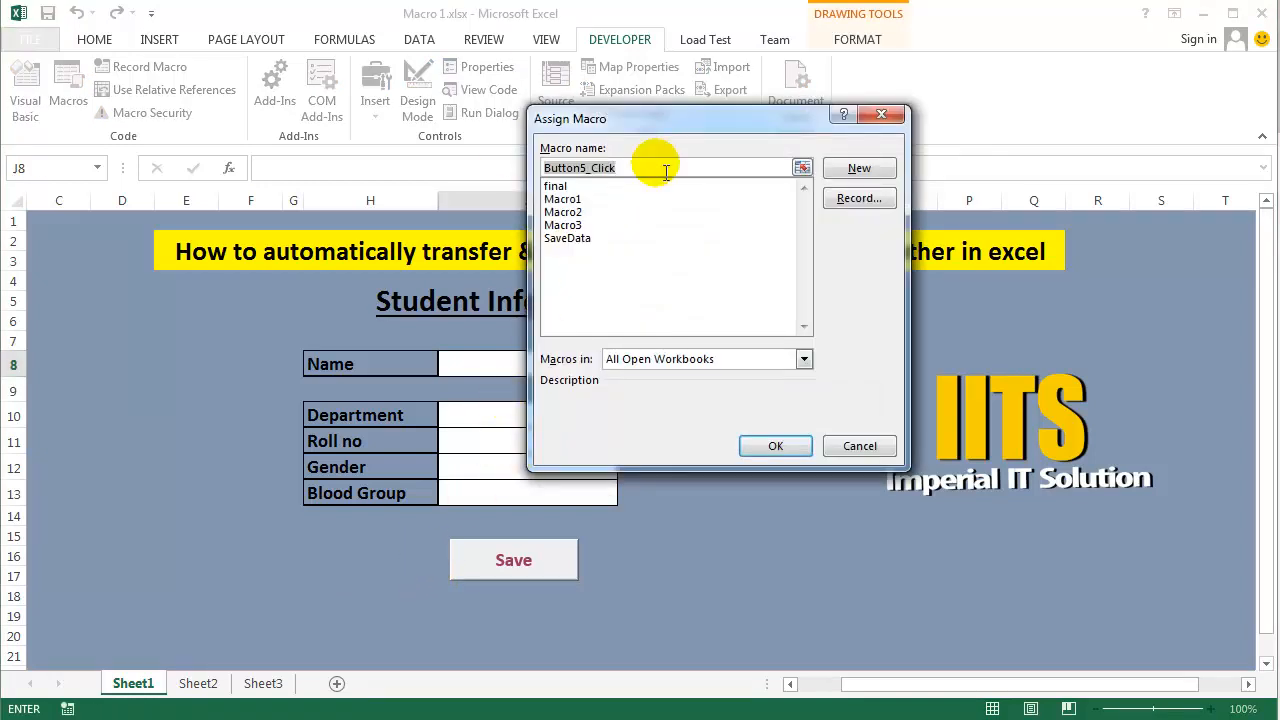
pyautogui.moveTo(687, 121); pyautogui.dragTo(659, 111)
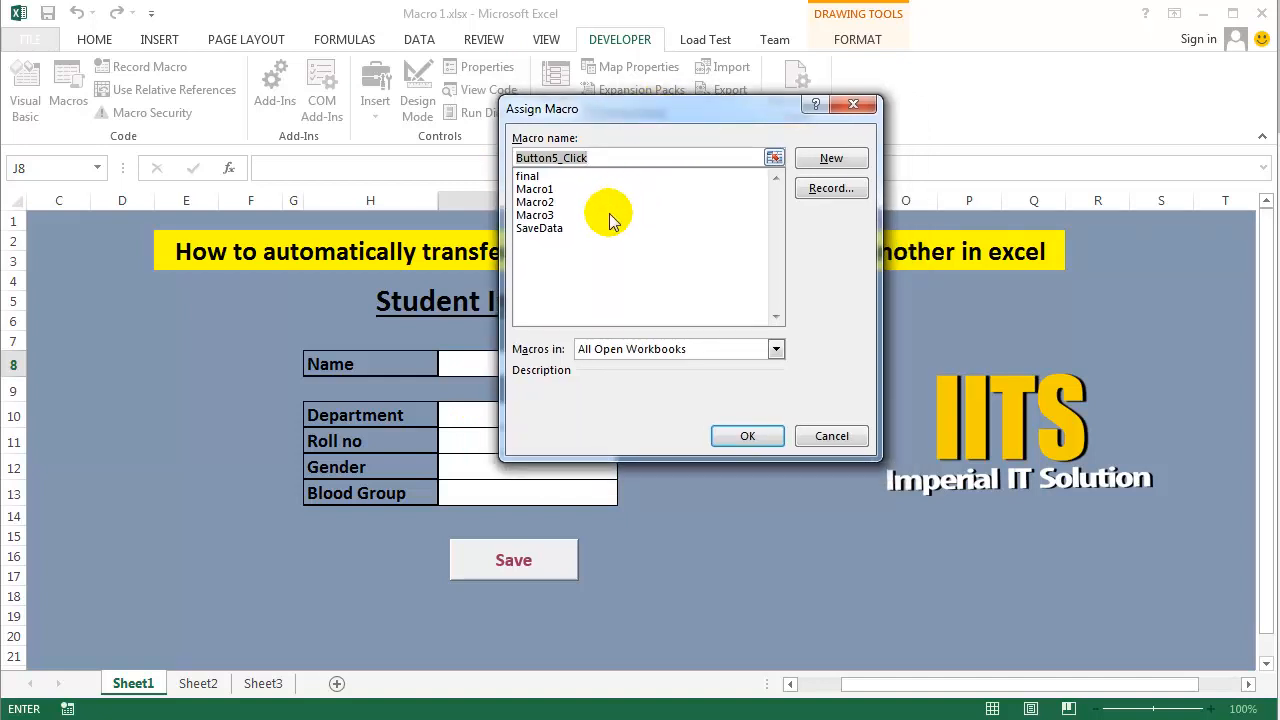
pyautogui.click(540, 229)
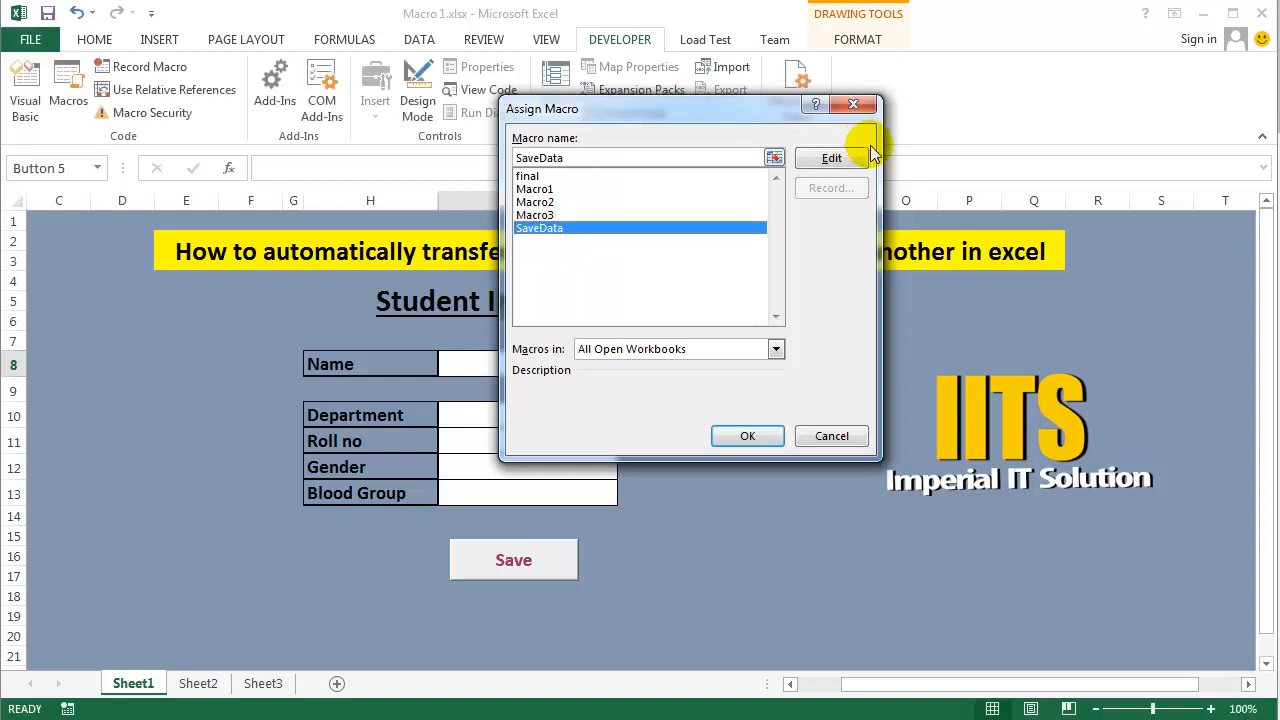
pyautogui.click(757, 436)
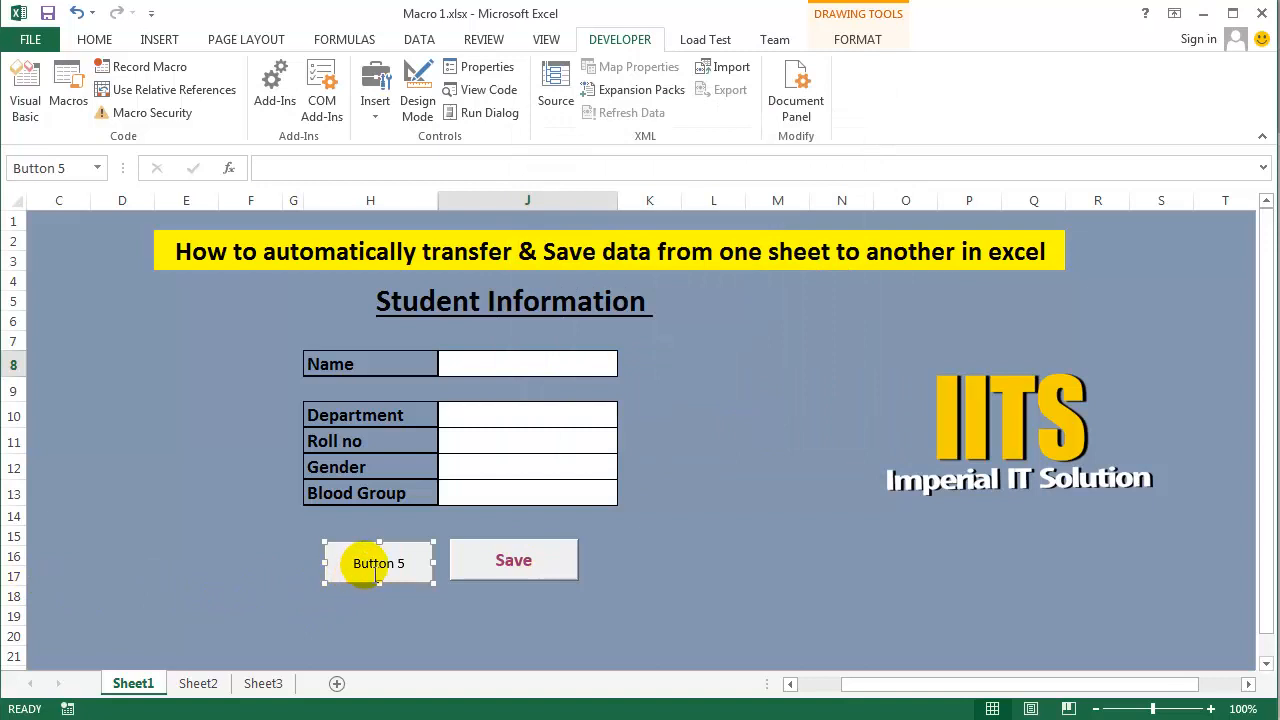
# - Replace the new button's caption with "Data Save" and deselect the button
pyautogui.click(376, 568)
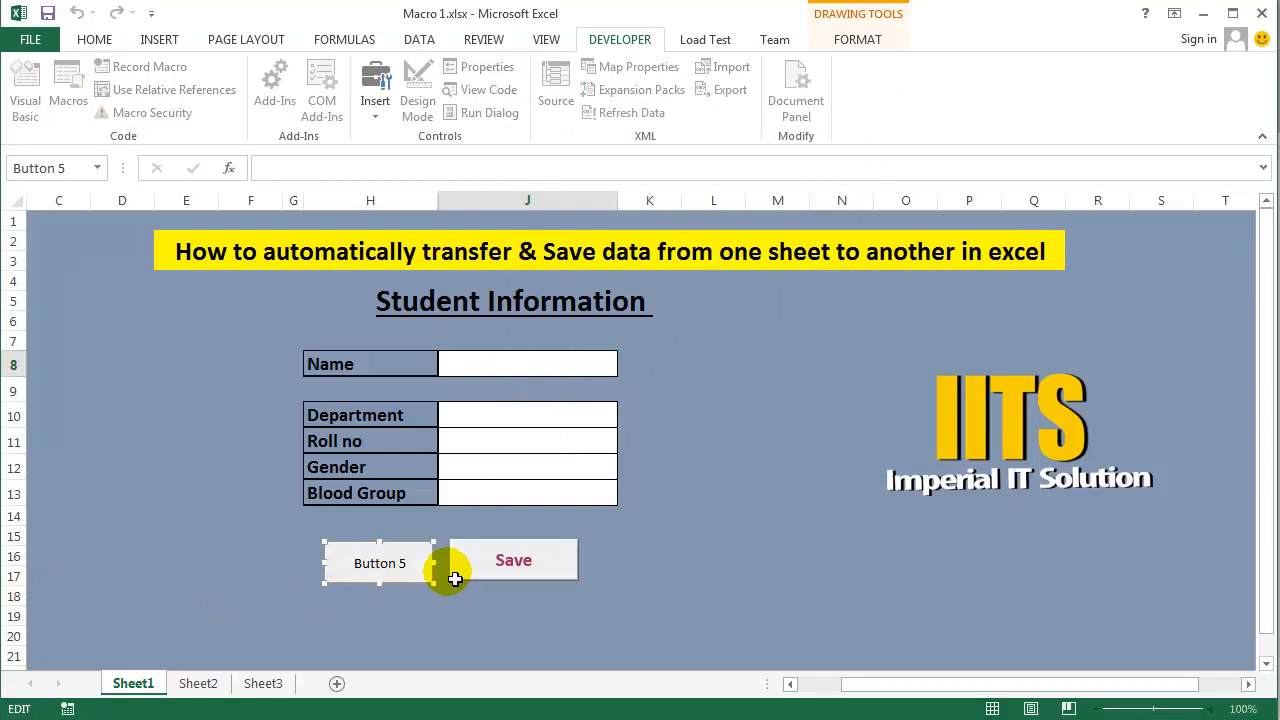
pyautogui.press('Delete')
pyautogui.press('Delete')
pyautogui.press('Delete')
pyautogui.press('Delete')
pyautogui.press('Delete')
pyautogui.write('Data Save')
pyautogui.click(718, 606)
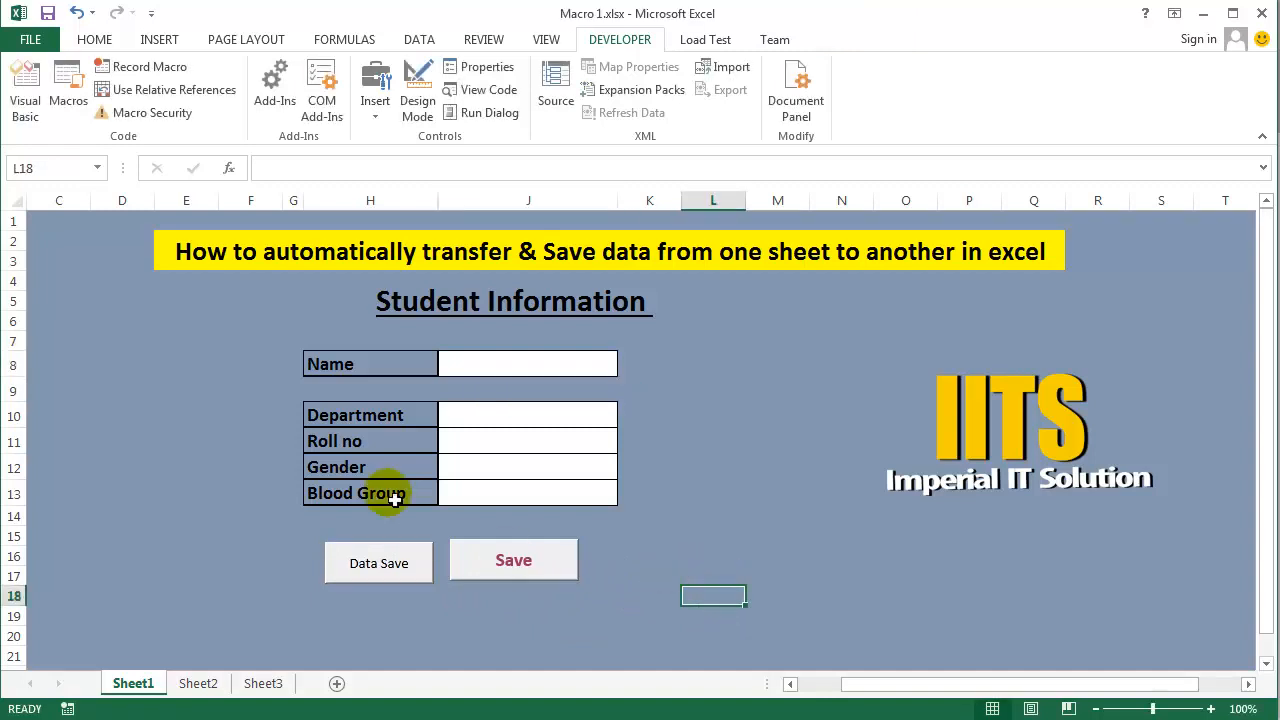
# - Assign the SaveData macro to the existing Save button
pyautogui.rightClick(520, 565)
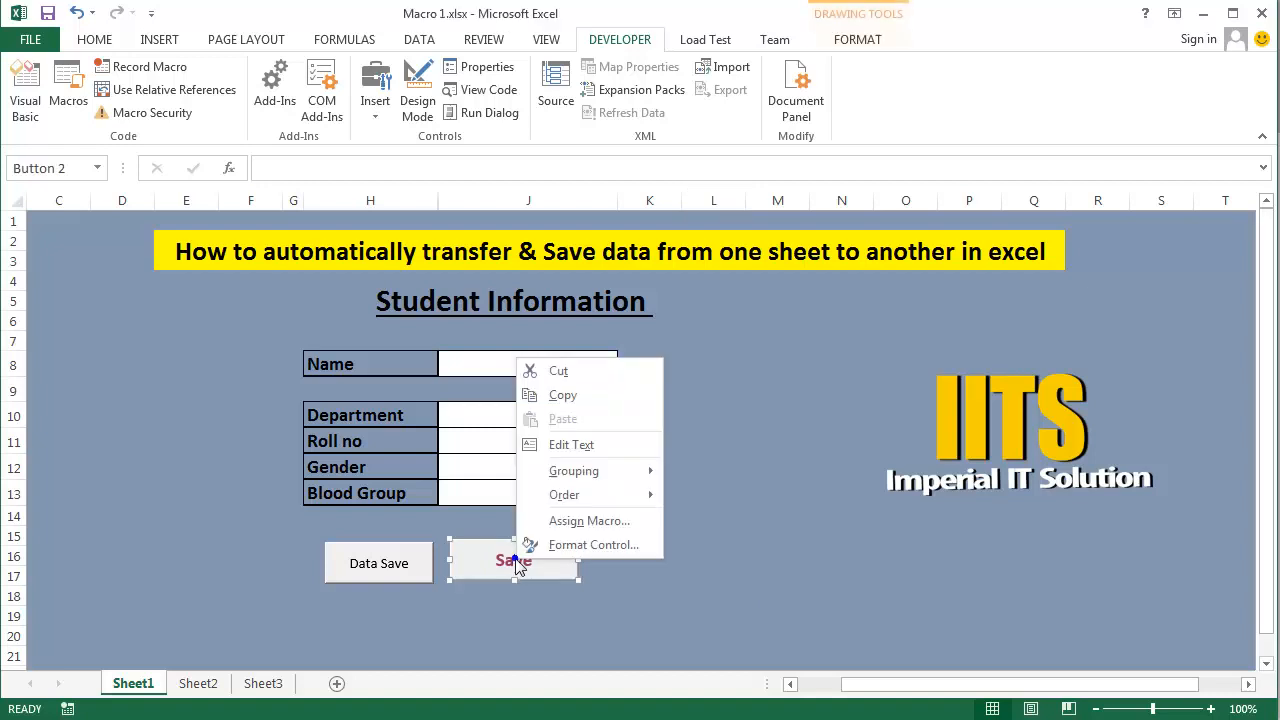
pyautogui.click(566, 521)
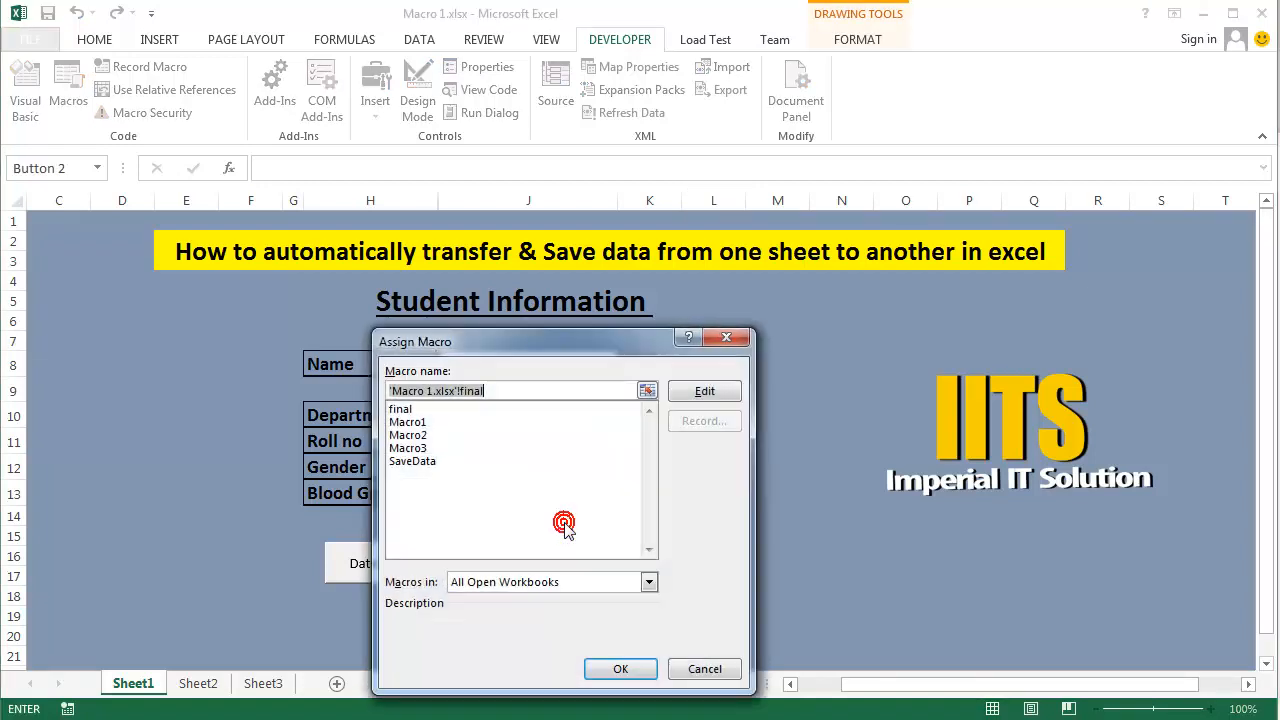
pyautogui.click(410, 463)
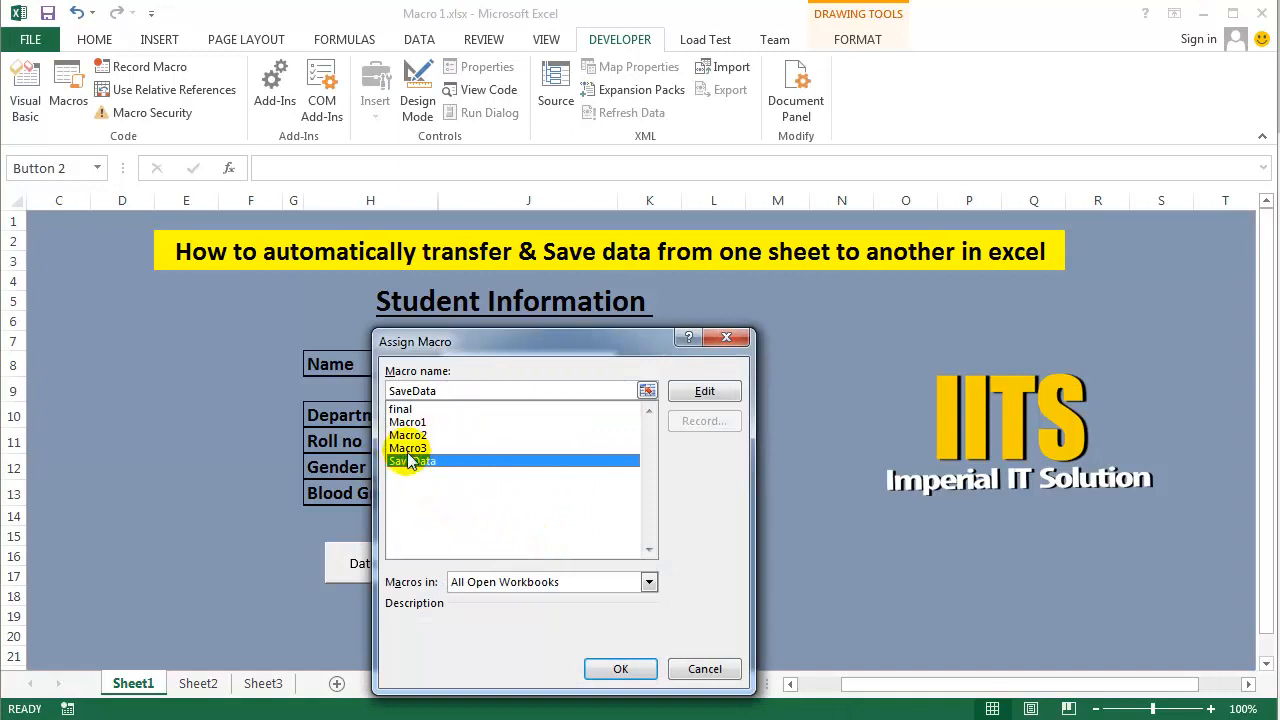
pyautogui.click(622, 669)
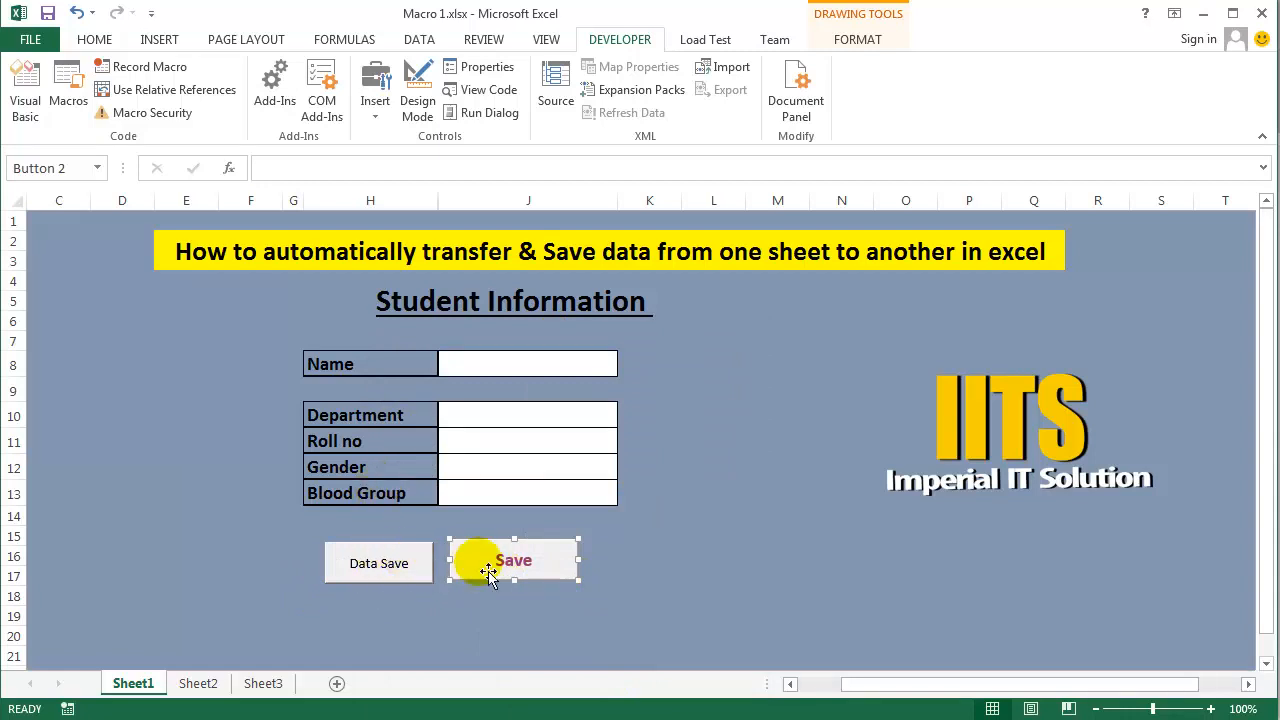
# - Enter the student's full name in the Name cell J8 and bangla as the Department
pyautogui.click(520, 371)
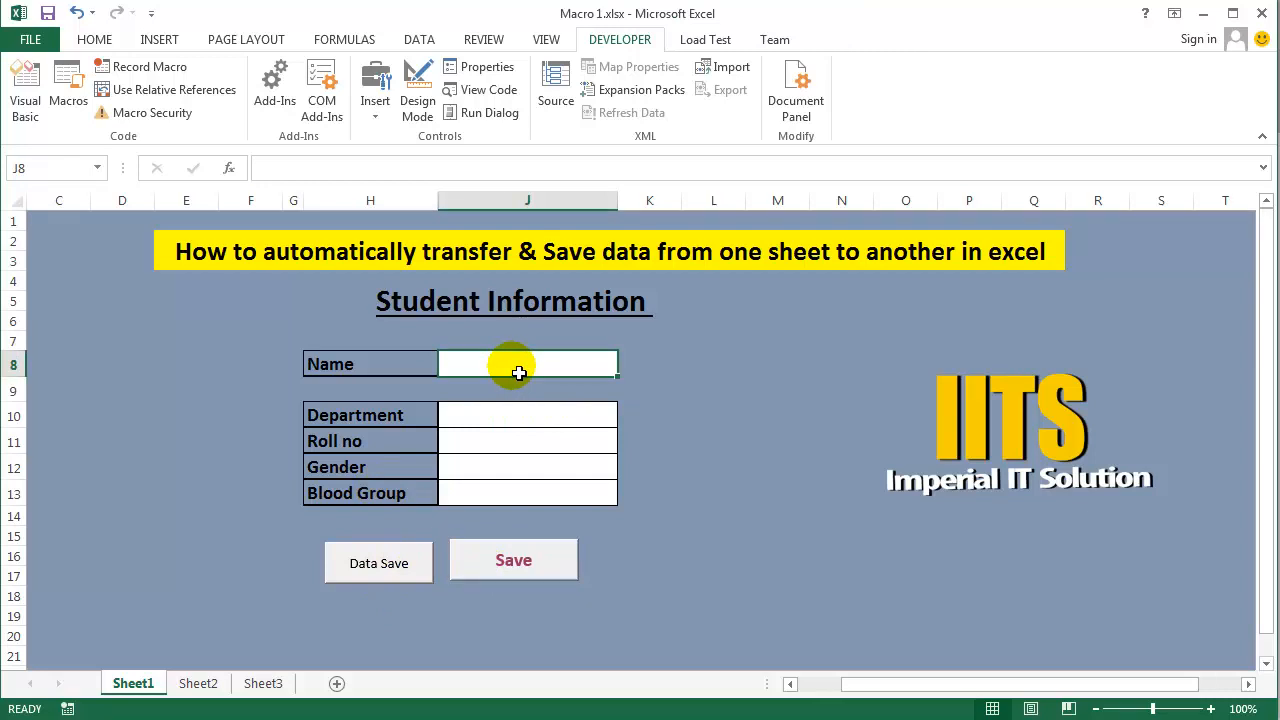
pyautogui.write('Jamal ')
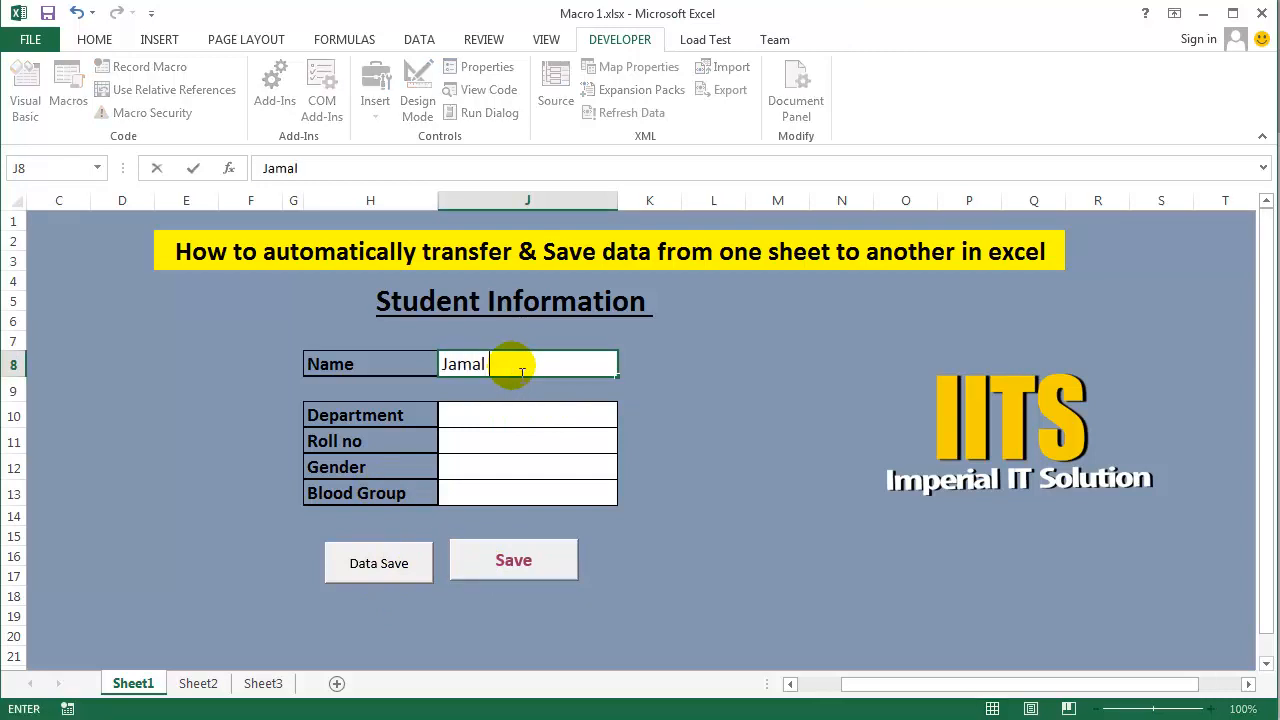
pyautogui.write('Hossain')
pyautogui.press('Return')
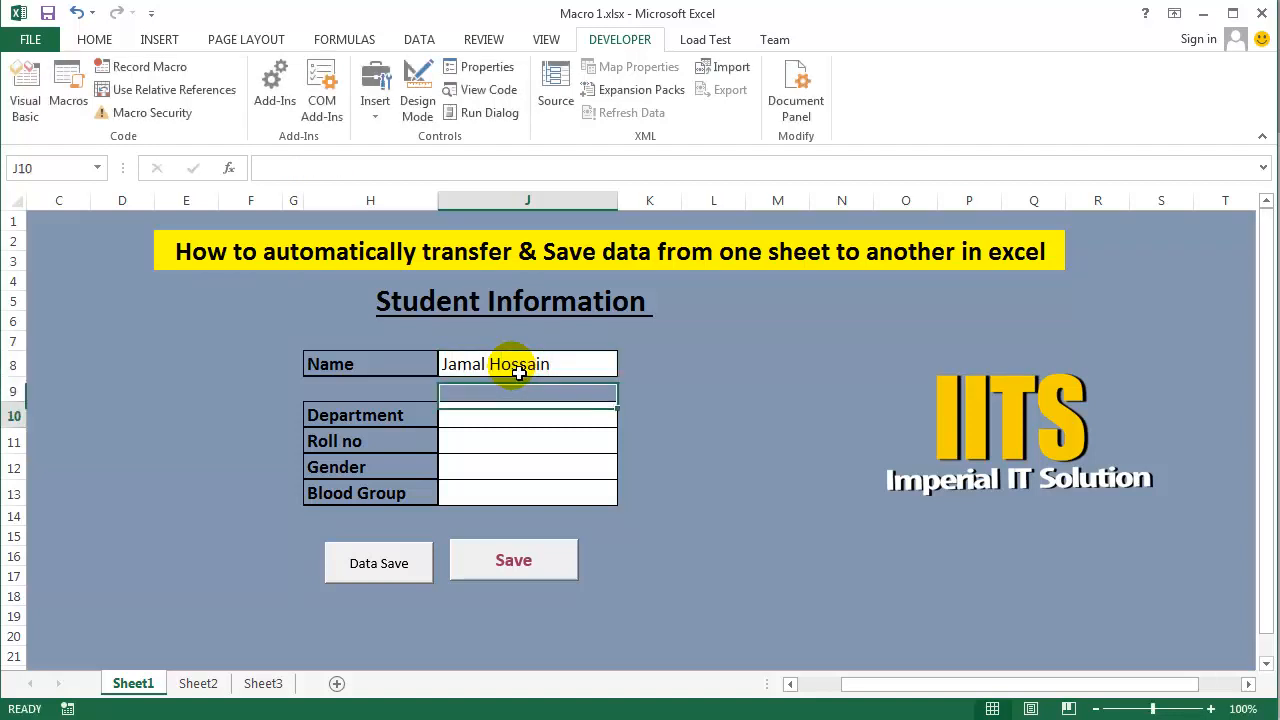
pyautogui.write('ban')
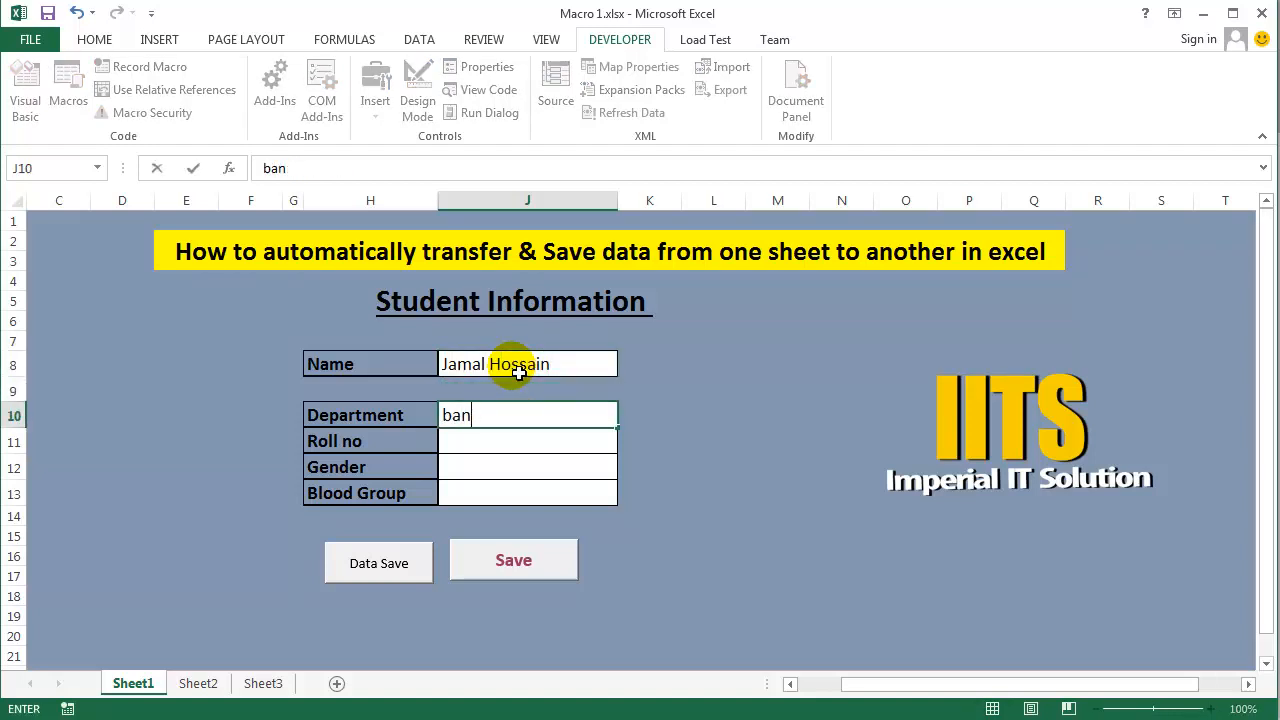
pyautogui.write('fglk')
pyautogui.press('Return')
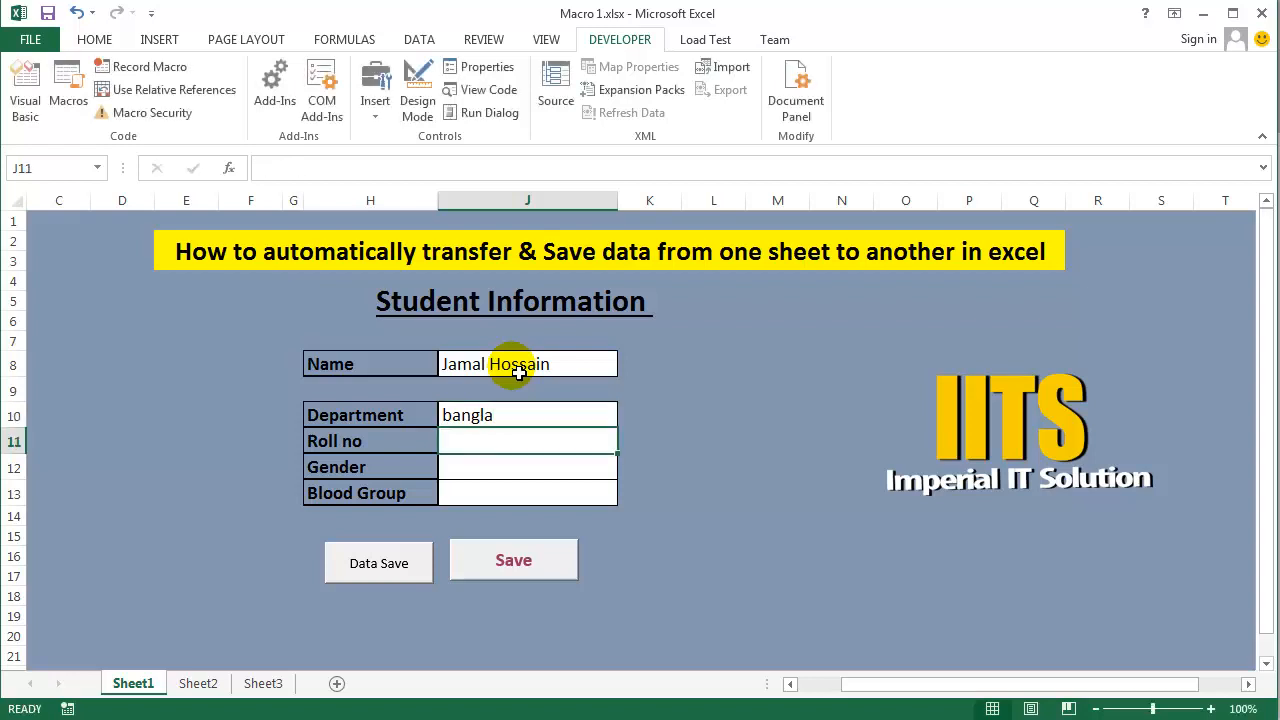
# - Fill in the student's roll number, set Gender to Male and Blood Group to O+
pyautogui.write('2002')
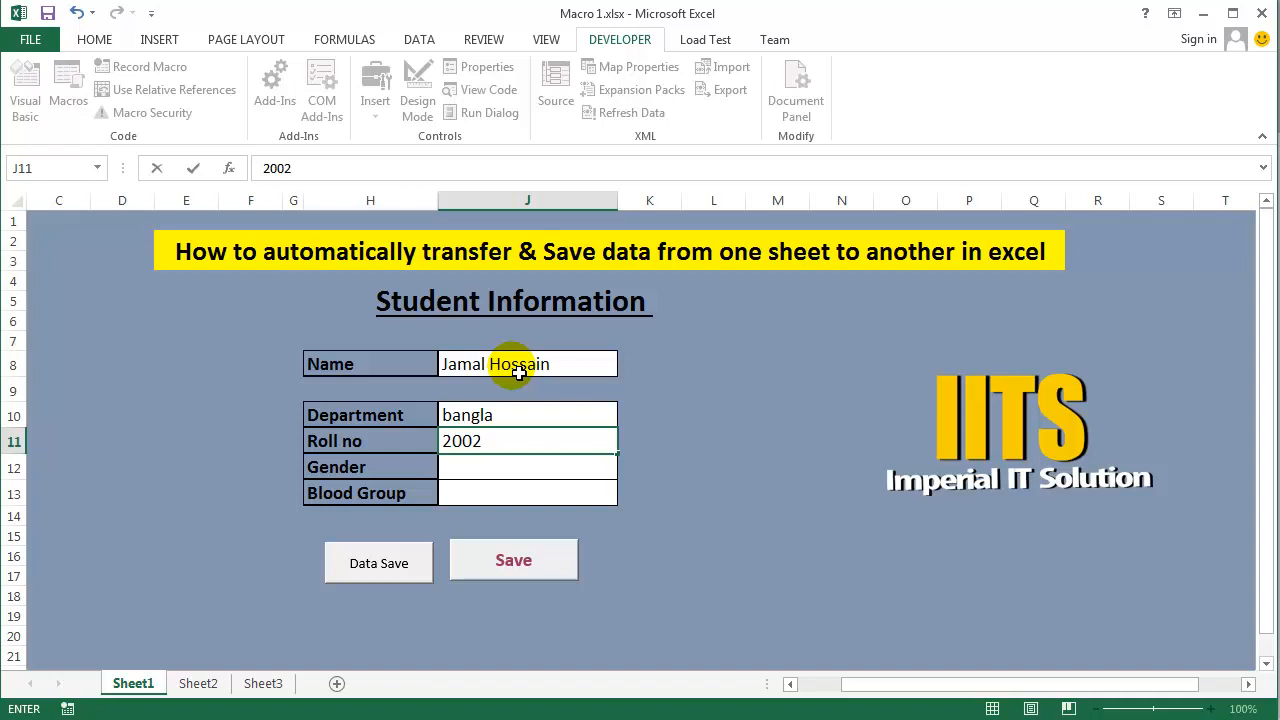
pyautogui.press('Return')
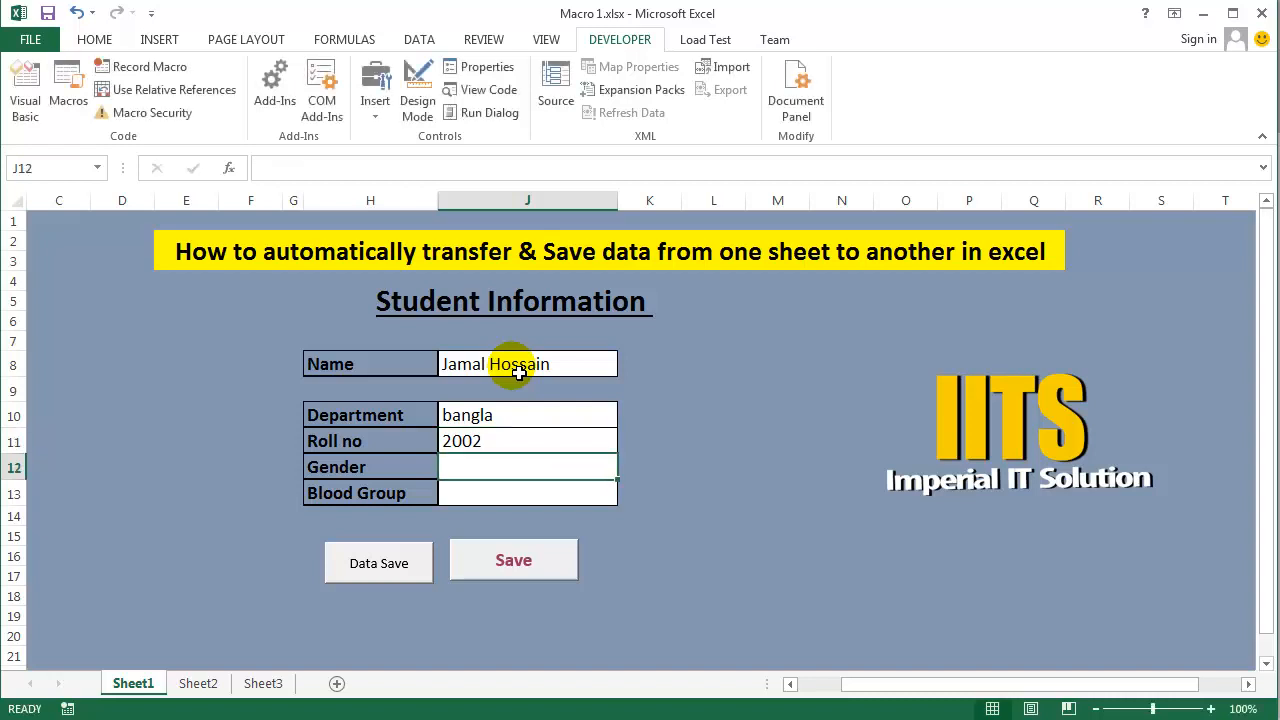
pyautogui.write('Male')
pyautogui.press('Return')
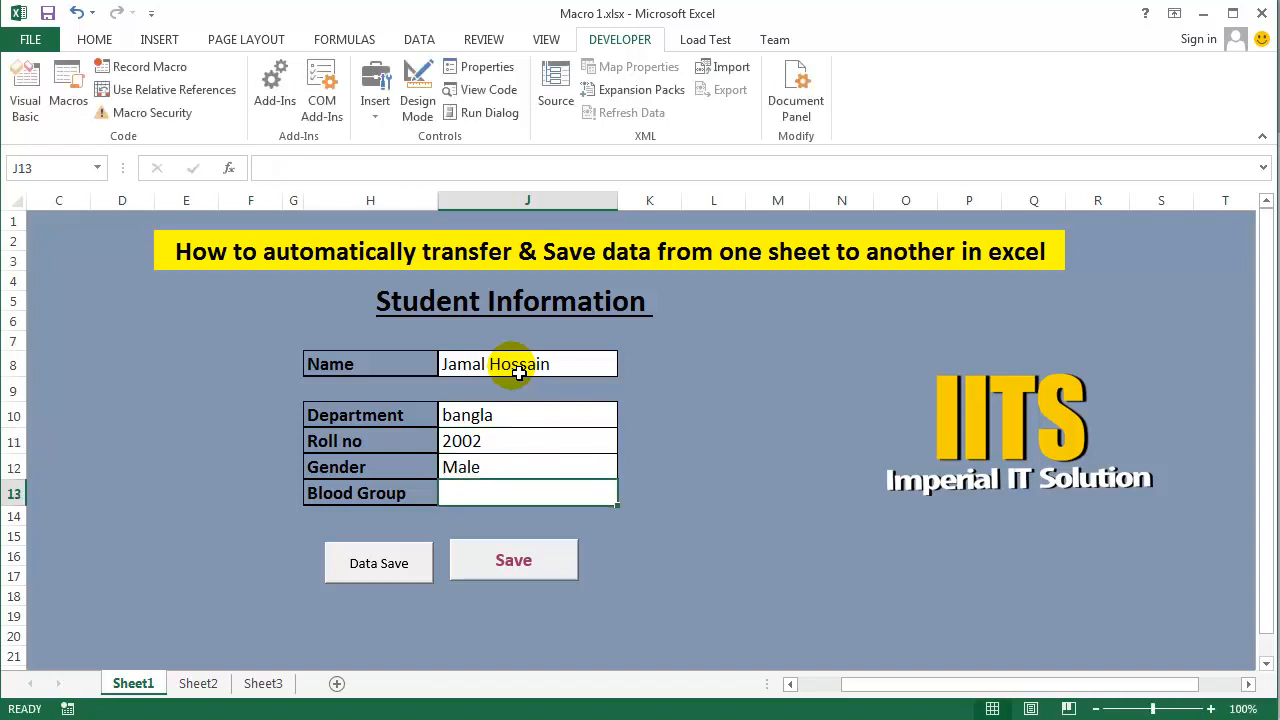
pyautogui.write('O+')
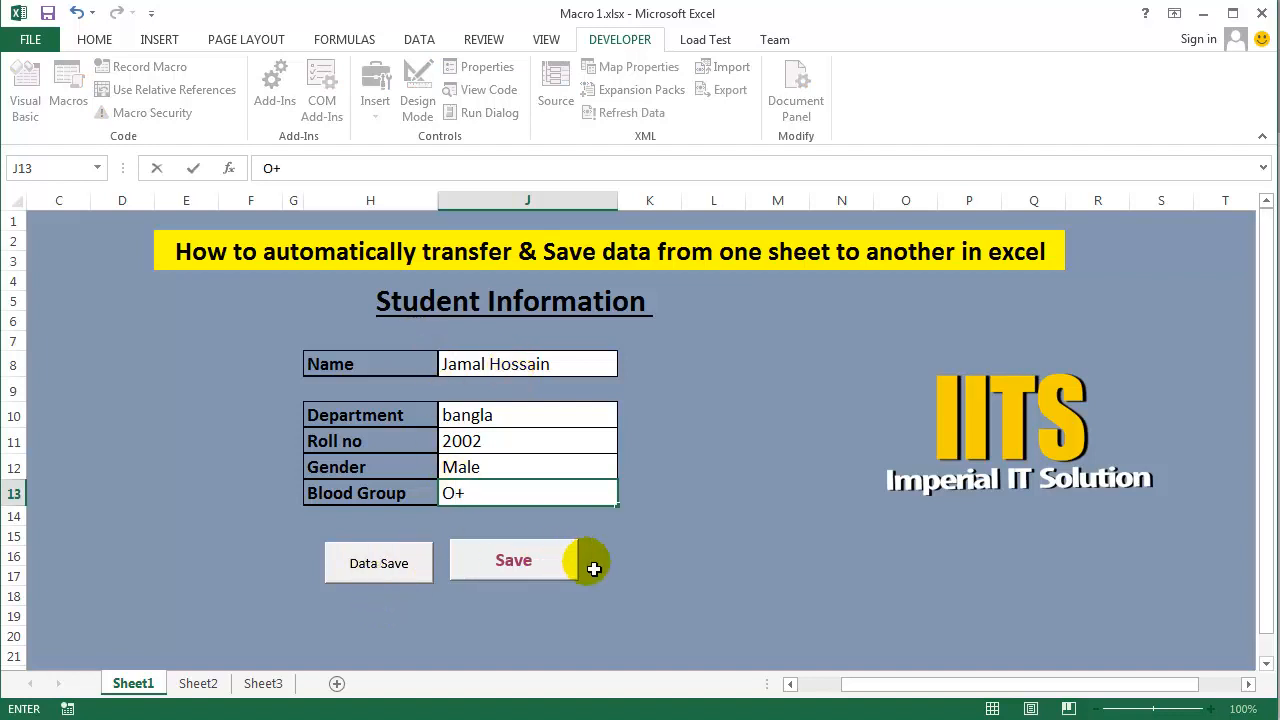
# - Save the completed form with Data Save and check the transferred record on Sheet2
pyautogui.click(370, 566)
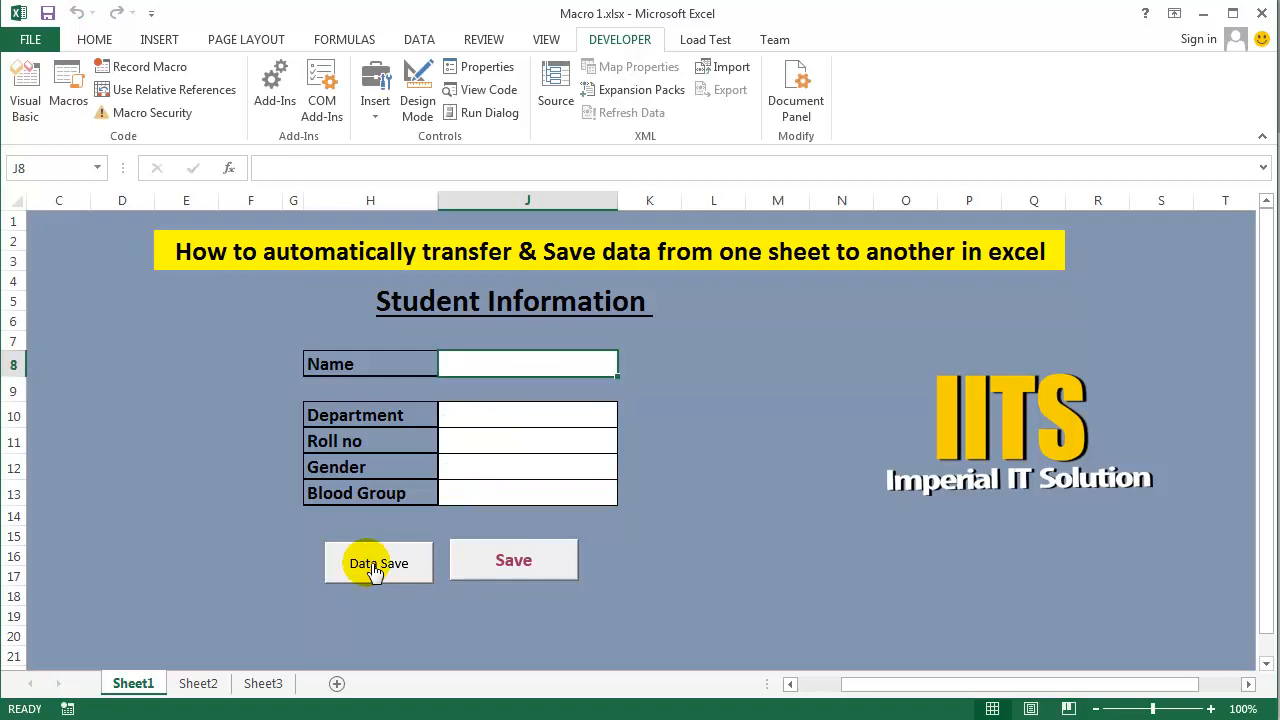
pyautogui.click(199, 683)
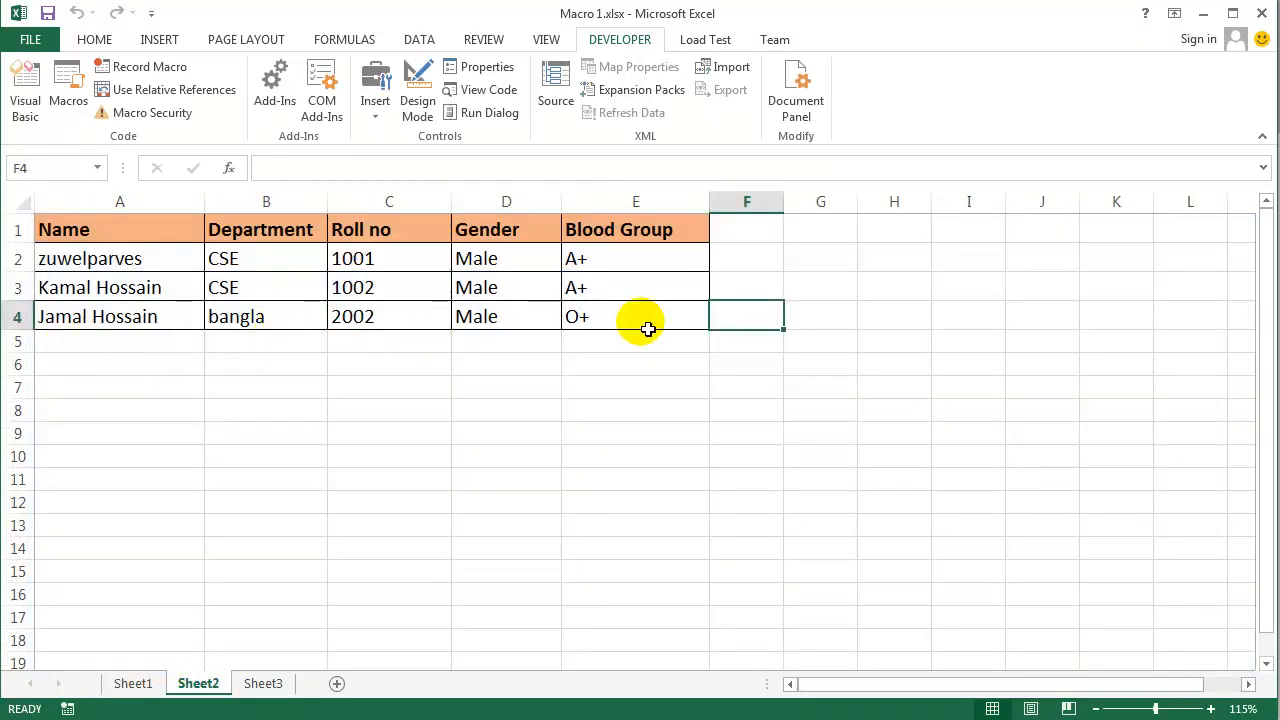
pyautogui.click(150, 685)
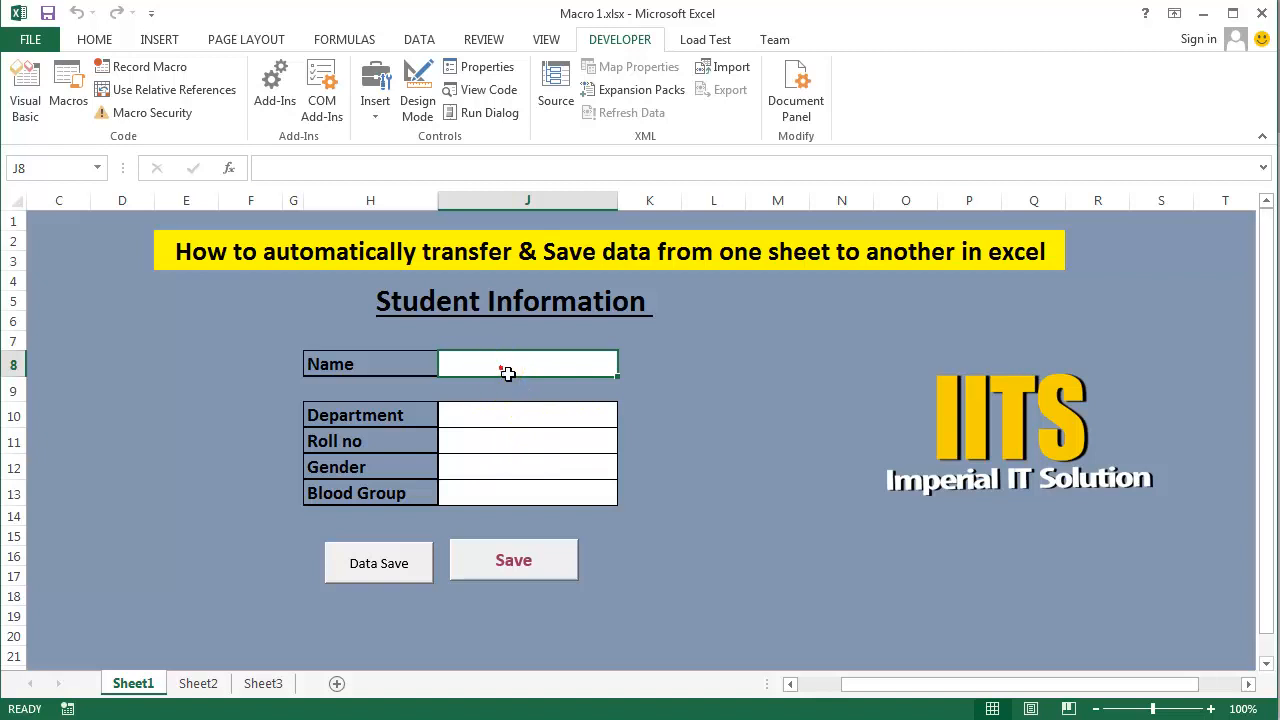
# - Enter a second student's name in the Sheet1 form with English as the Department
pyautogui.write('Sonia')
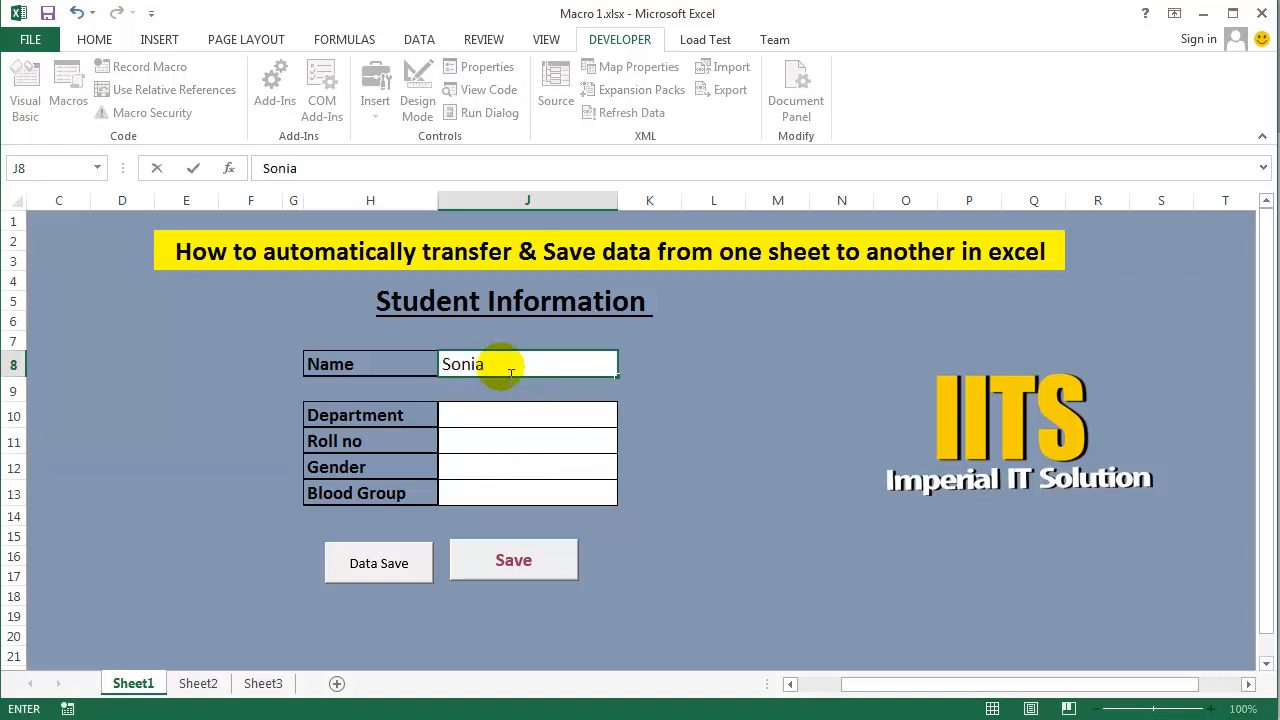
pyautogui.press('Return')
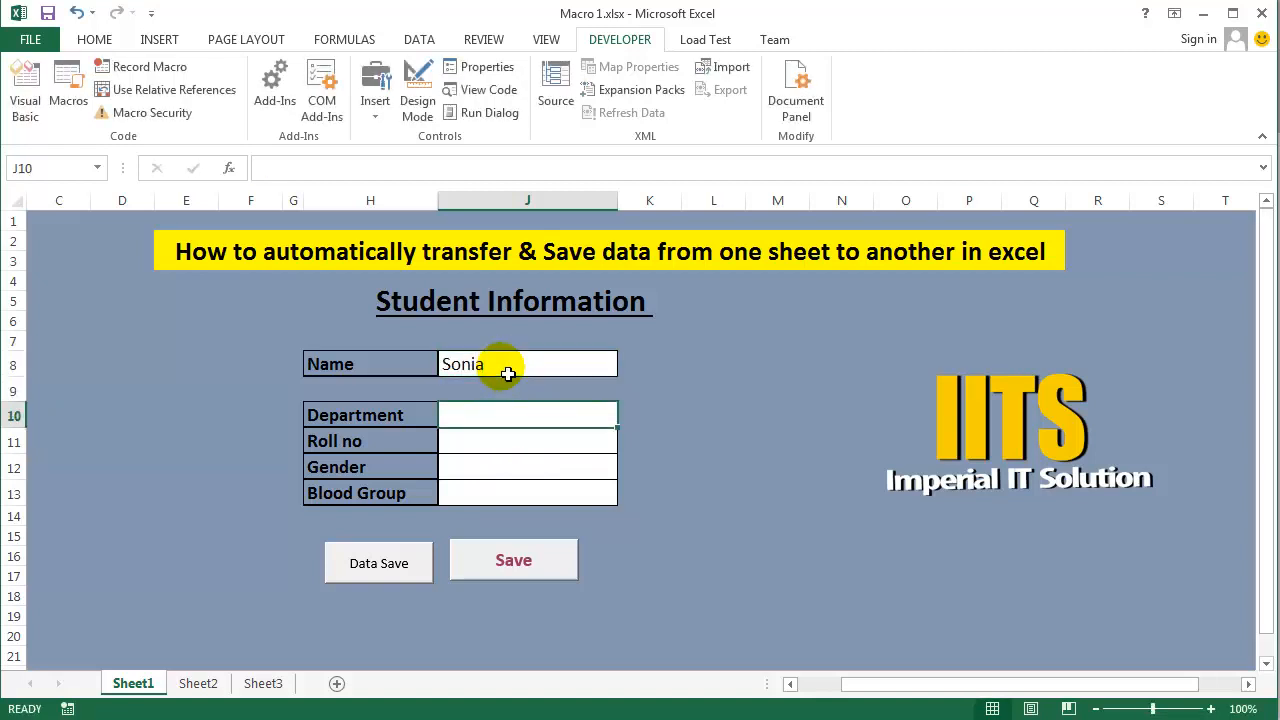
pyautogui.write('En')
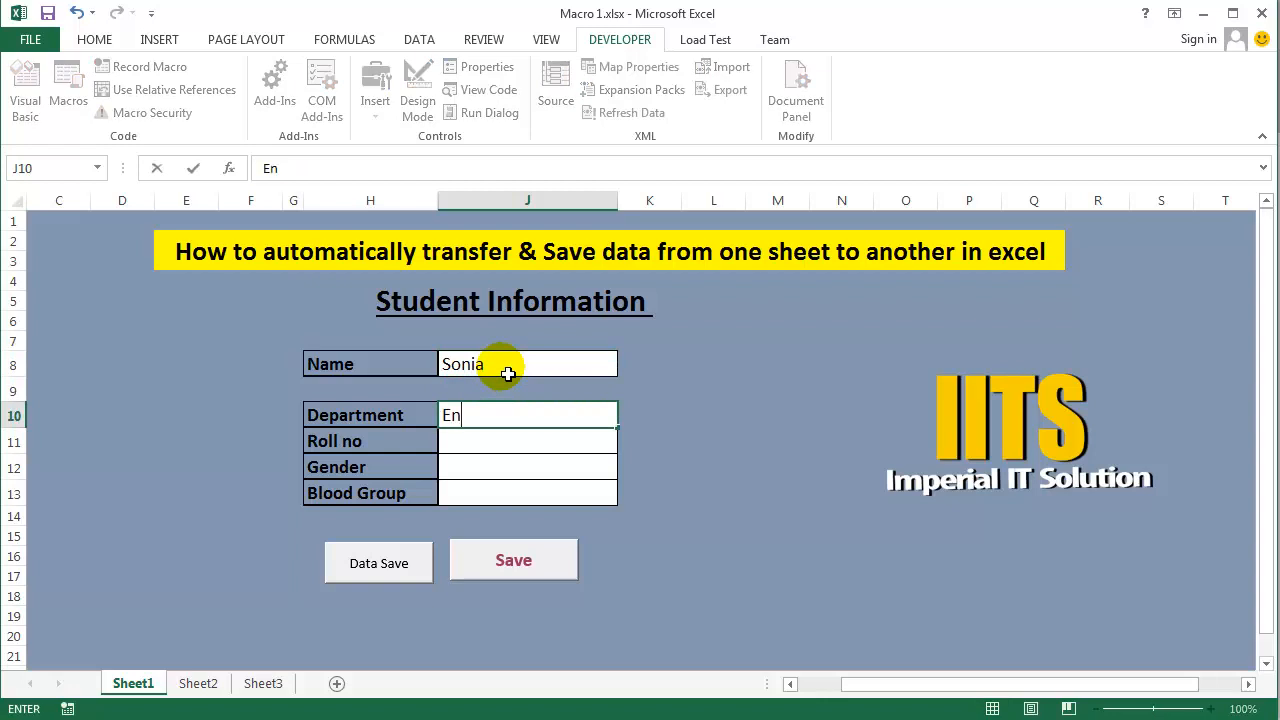
pyautogui.write('glish')
pyautogui.press('Return')
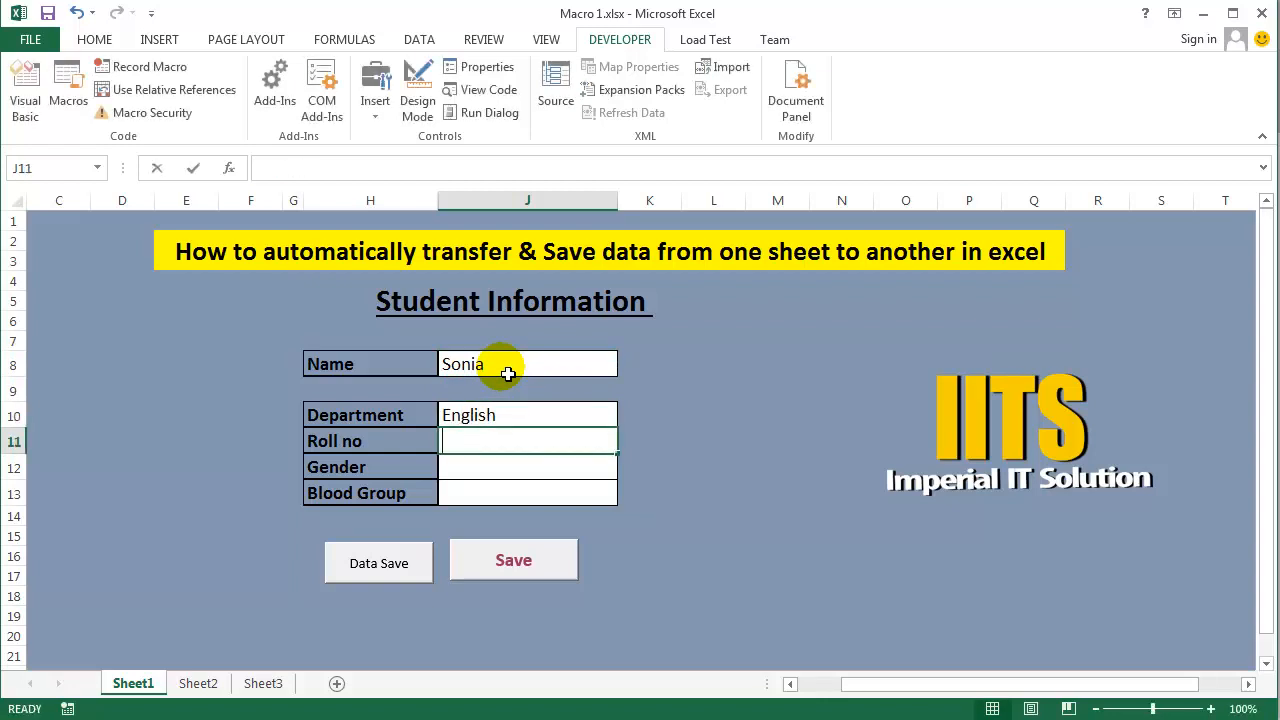
# - Fill in the second student's roll number, set Gender to Female and Blood Group to B+
pyautogui.write('3003')
pyautogui.press('Return')
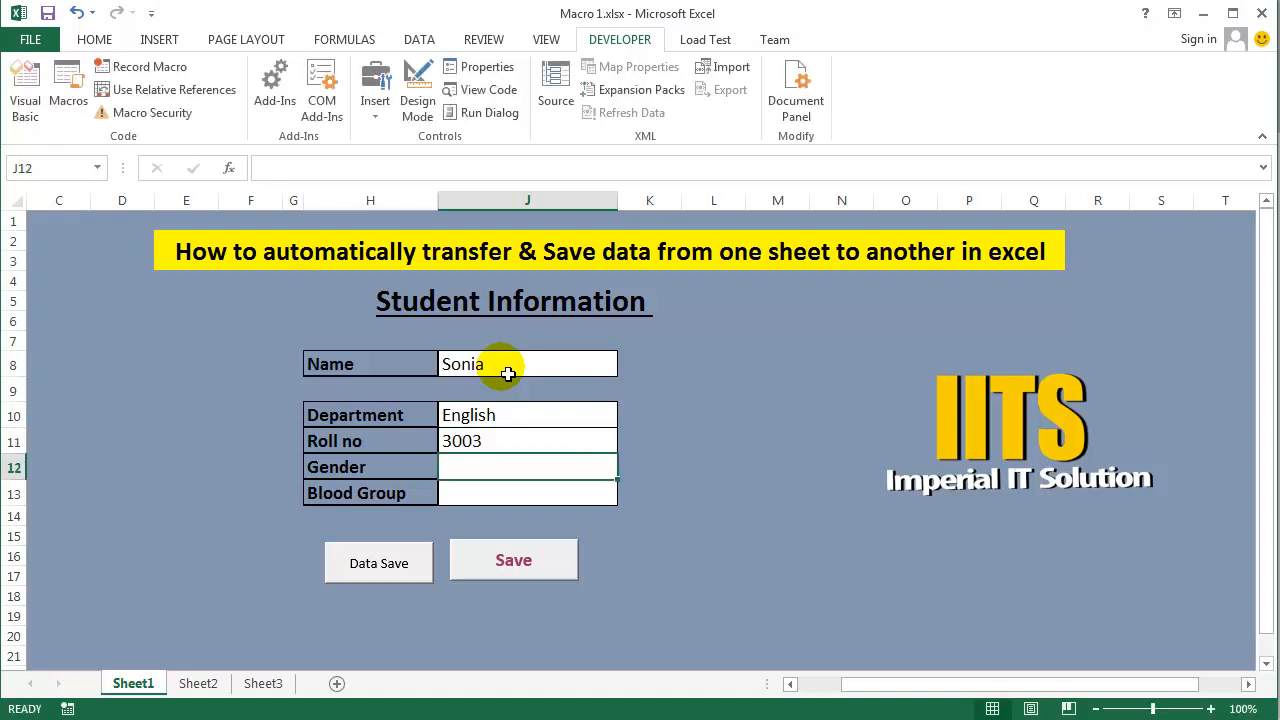
pyautogui.write('Fe')
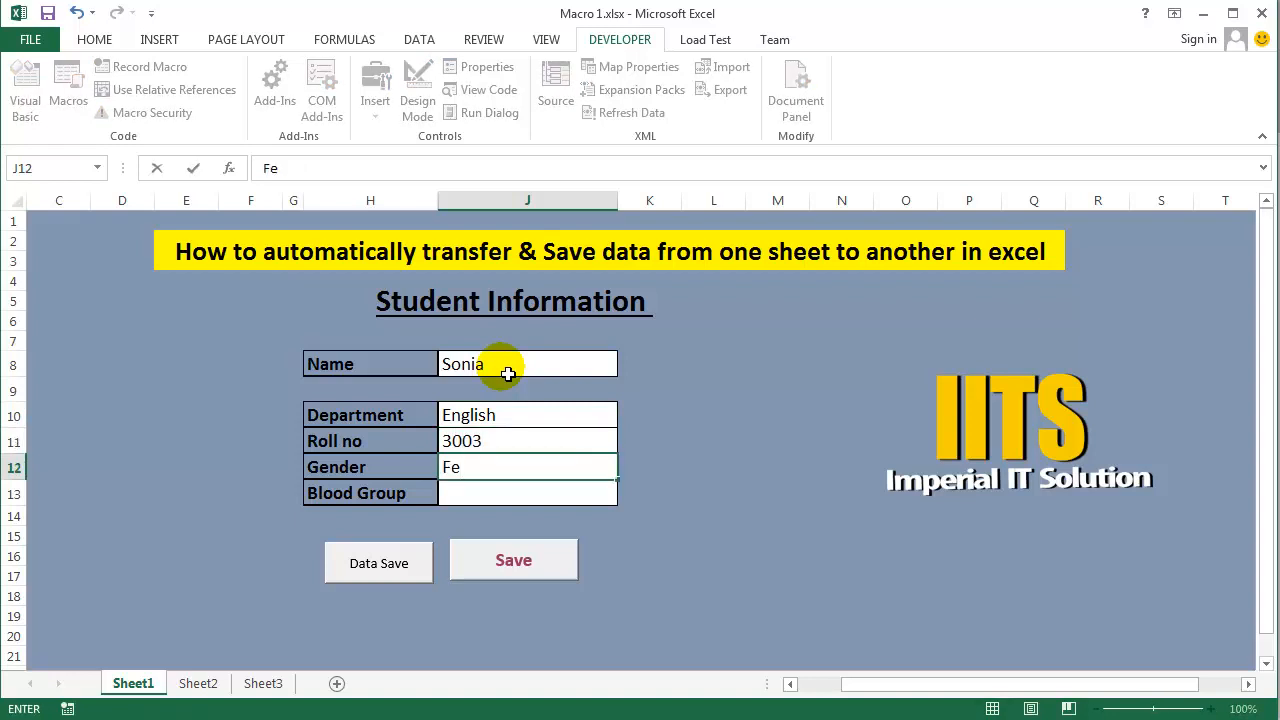
pyautogui.write('male')
pyautogui.press('Return')
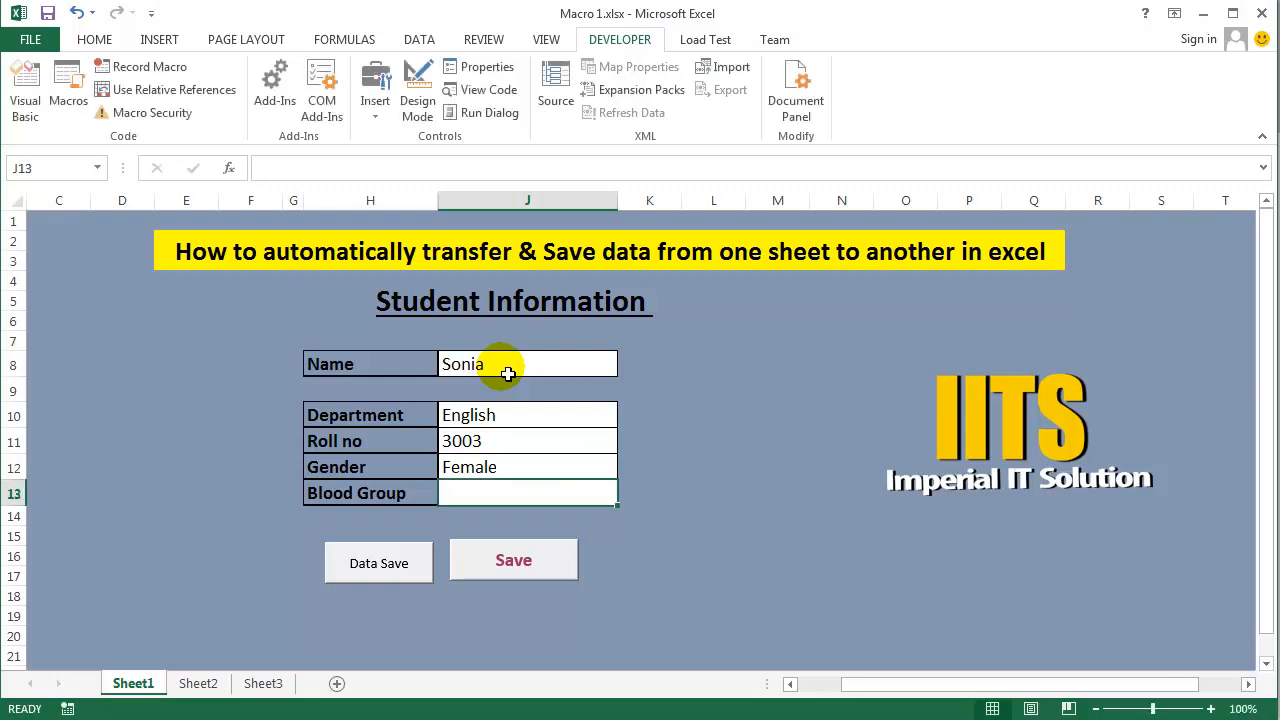
pyautogui.write('B+')
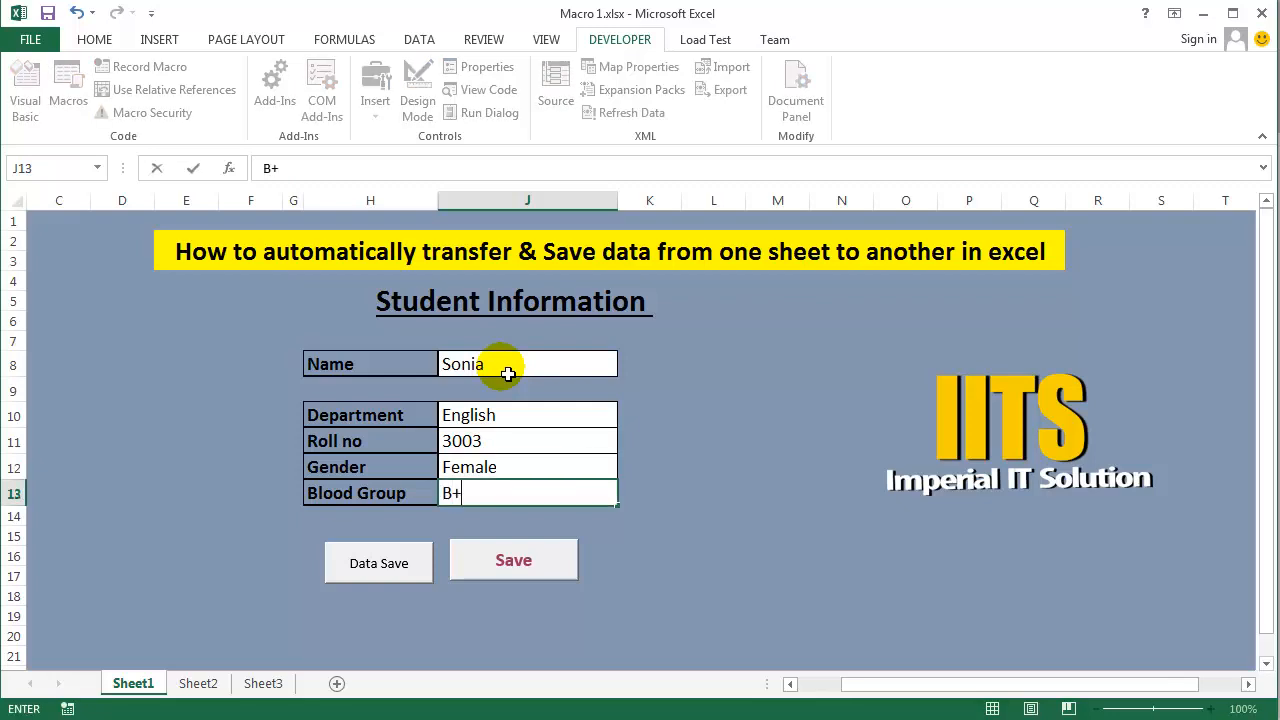
# - Save the second student's record with Data Save, and compare the Sheet2 records with the Sheet1 form
pyautogui.click(362, 578)
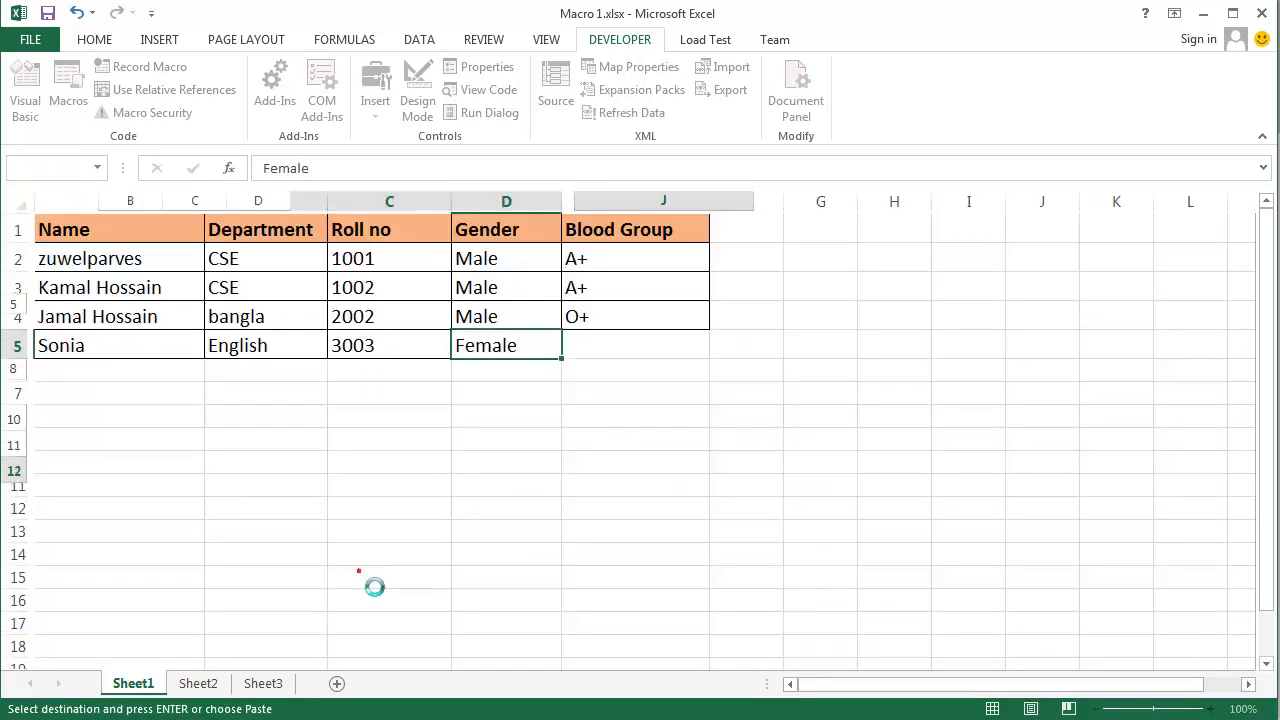
pyautogui.click(198, 685)
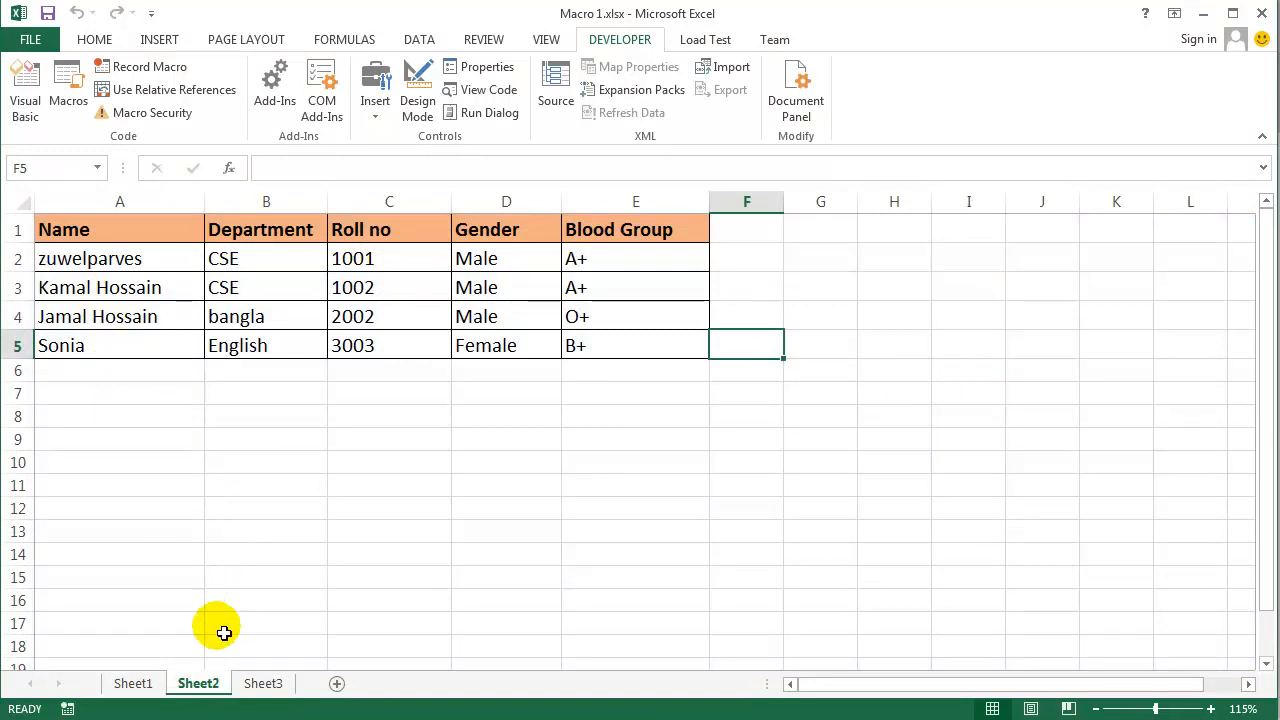
pyautogui.click(132, 683)
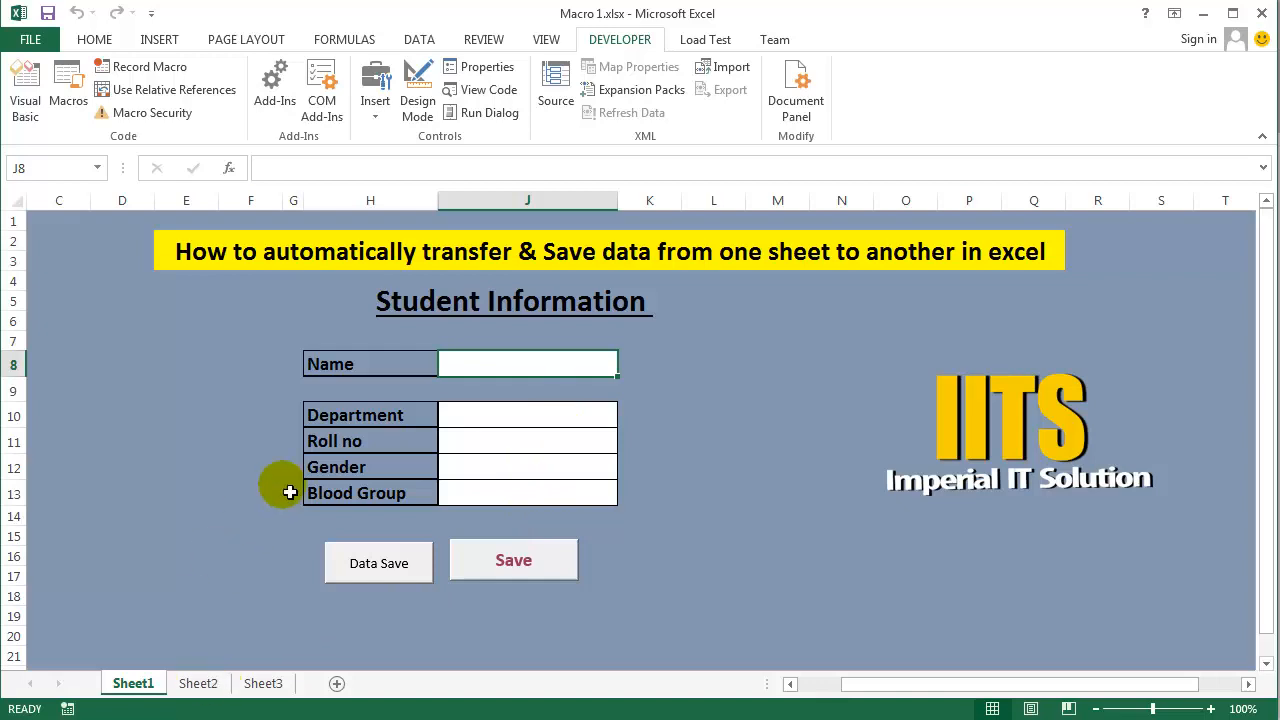
pyautogui.click(198, 684)
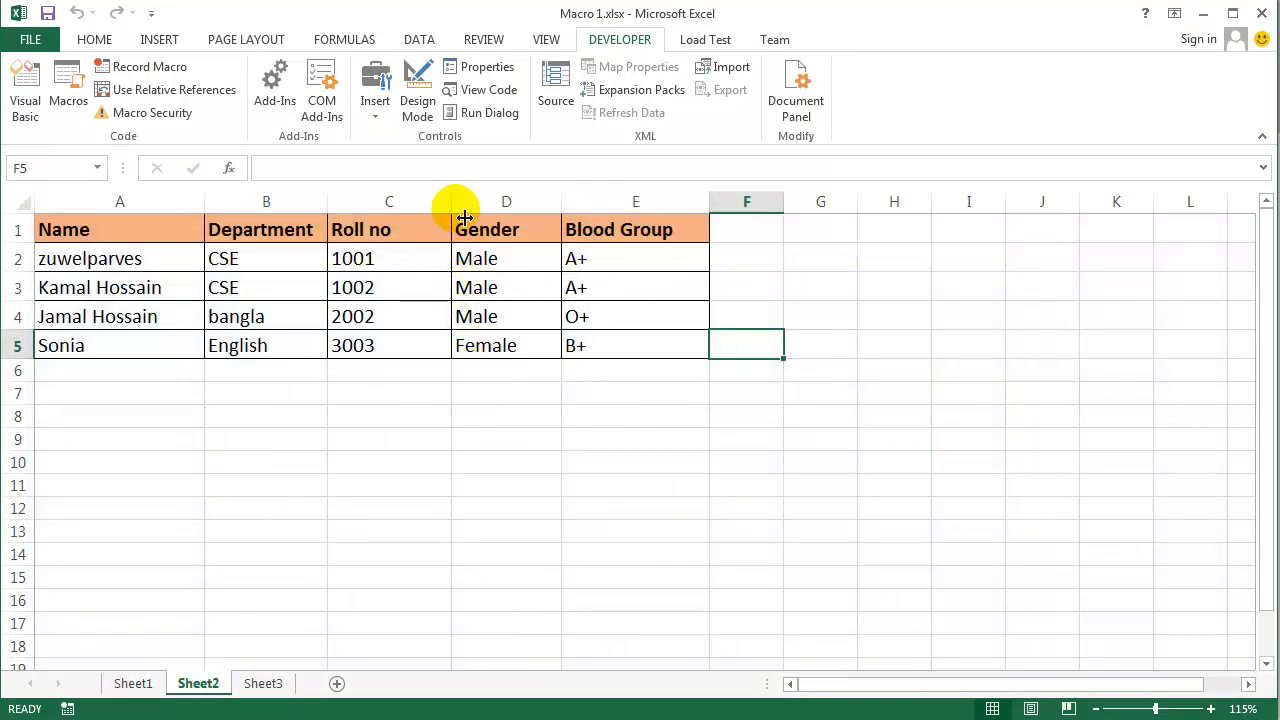
pyautogui.click(135, 686)
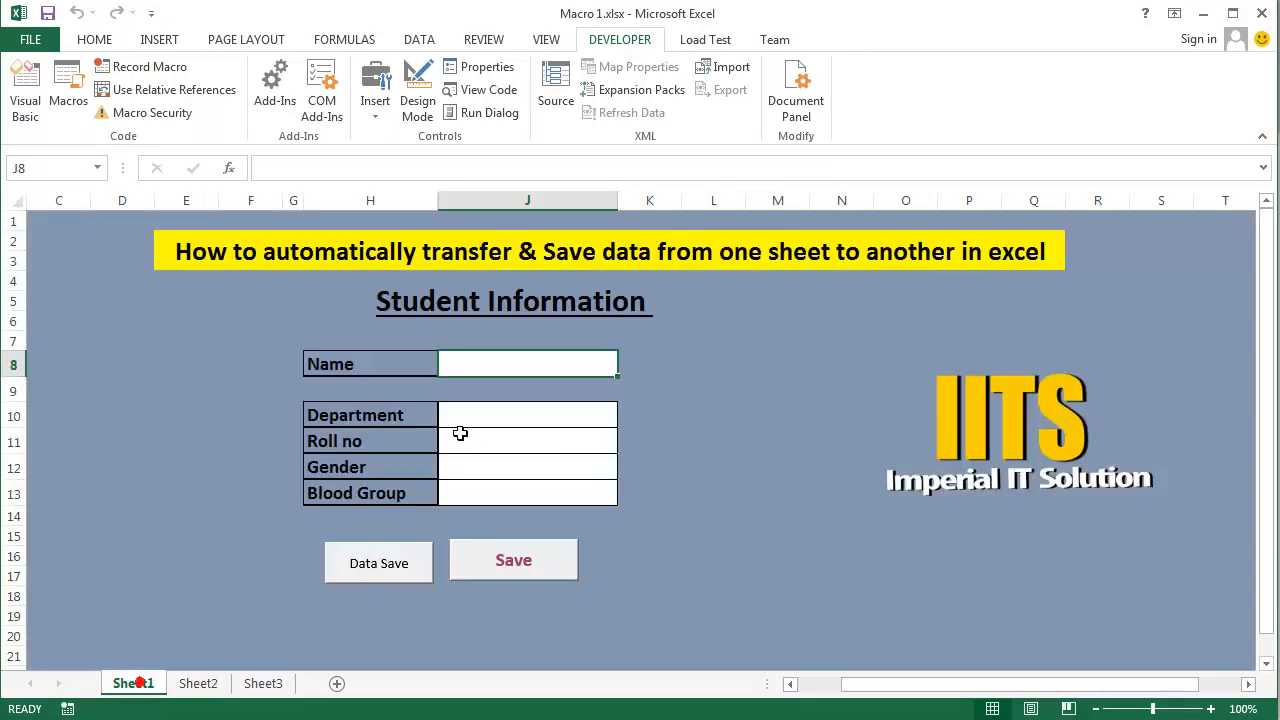